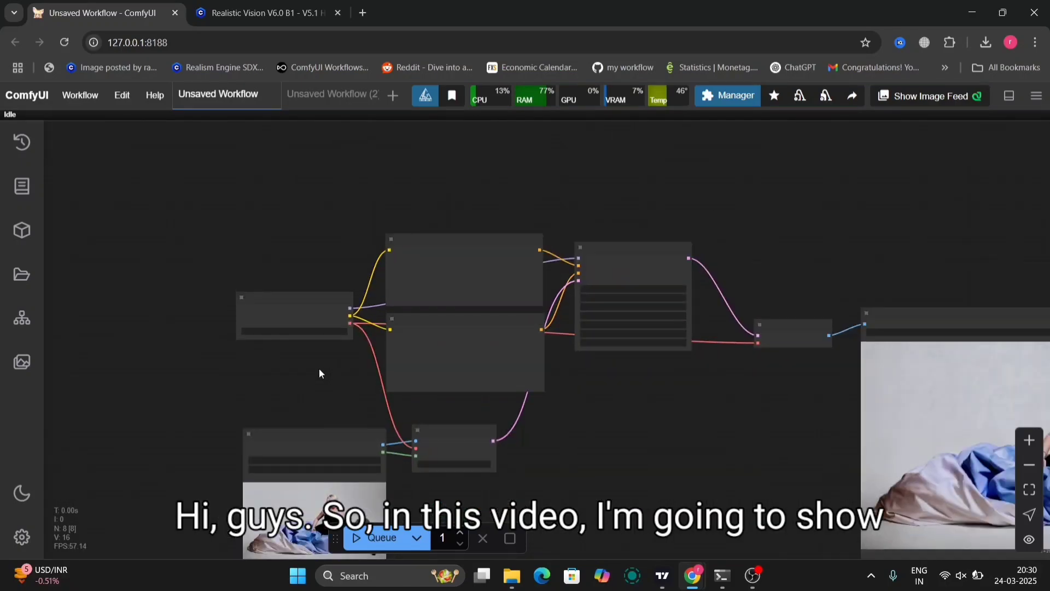
# Step: Pan the canvas and widen the Load Checkpoint node until its full model name is readable
pyautogui.scroll(6, 320, 368)
pyautogui.moveTo(319, 369); pyautogui.dragTo(497, 356)
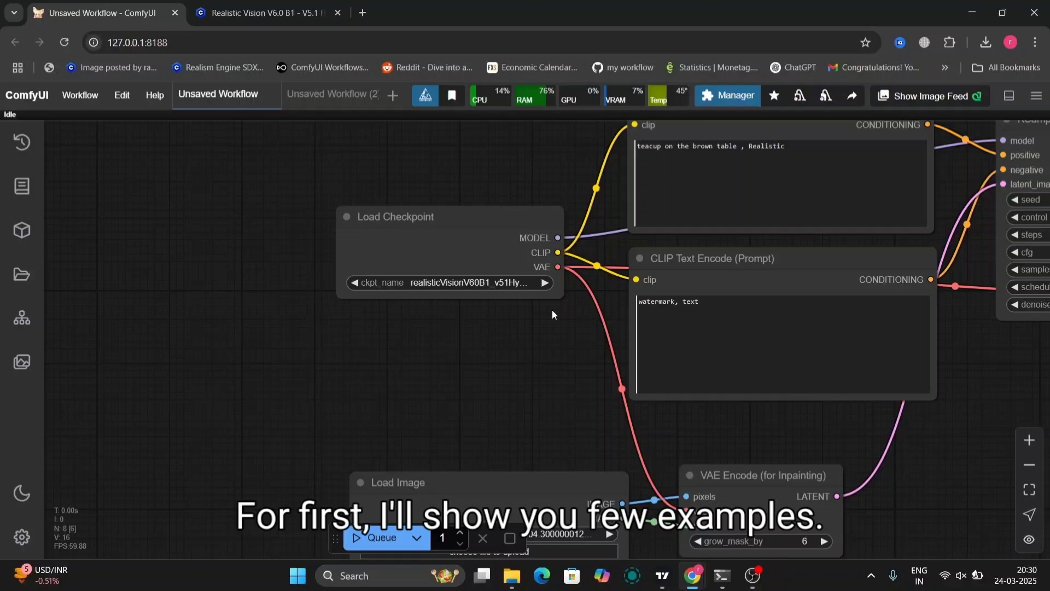
pyautogui.moveTo(559, 299); pyautogui.dragTo(616, 340)
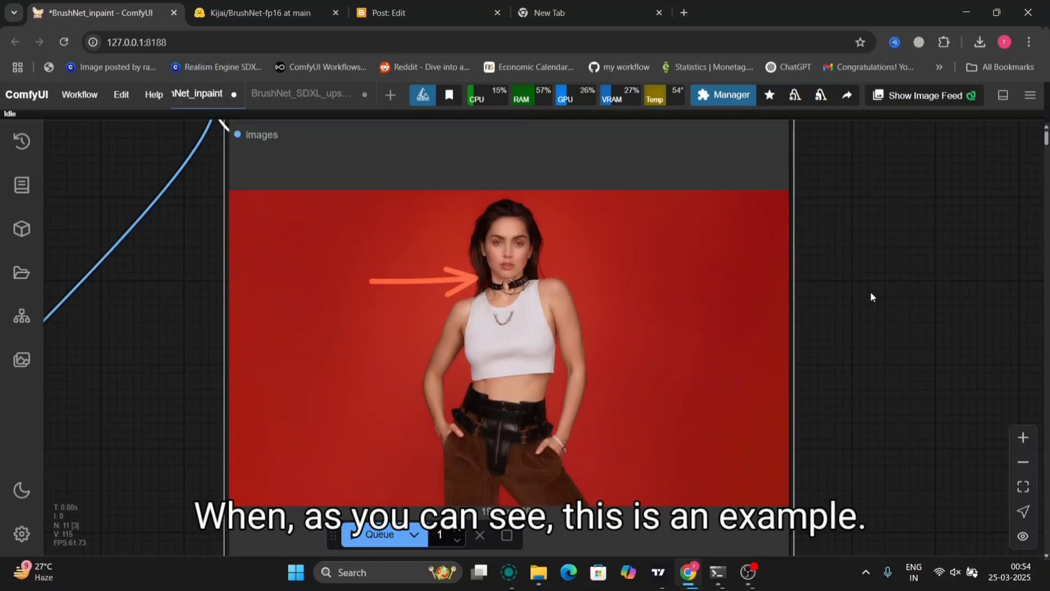
pyautogui.scroll(-3, 895, 359)
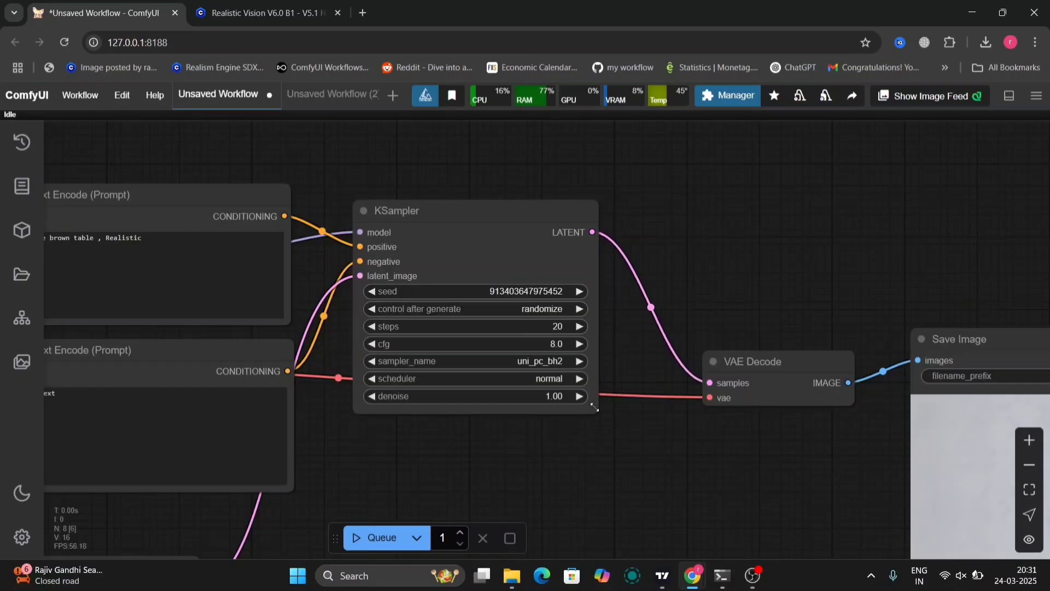
pyautogui.moveTo(595, 408); pyautogui.dragTo(593, 405)
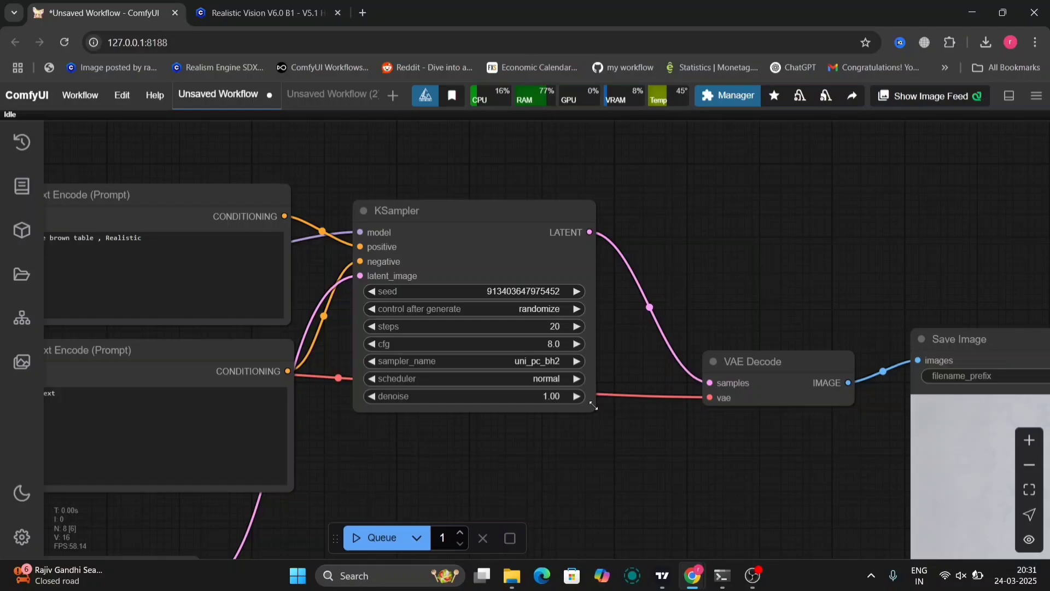
pyautogui.scroll(-5, 676, 472)
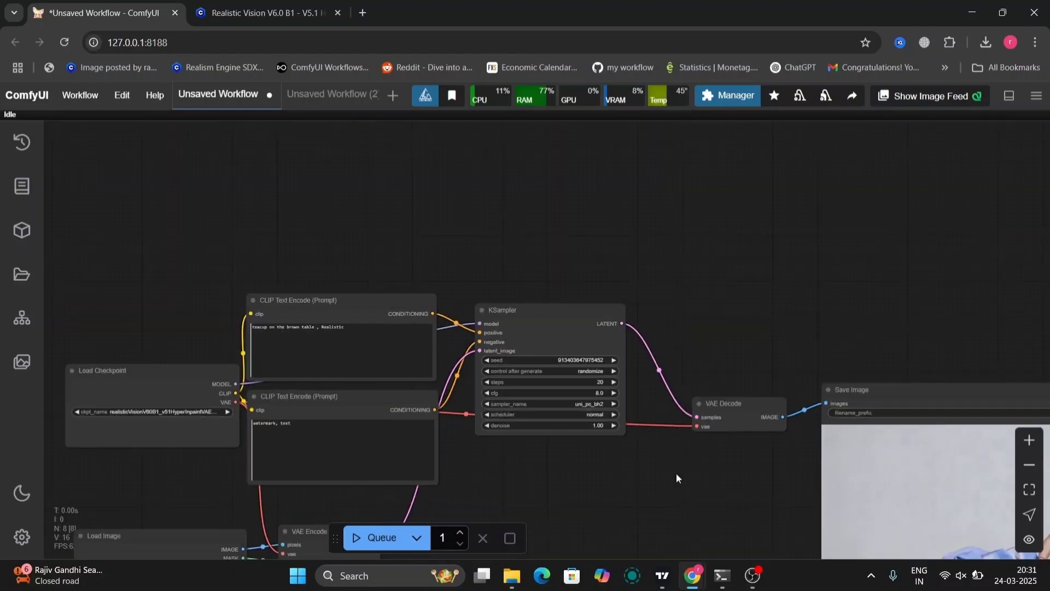
pyautogui.scroll(10, 291, 318)
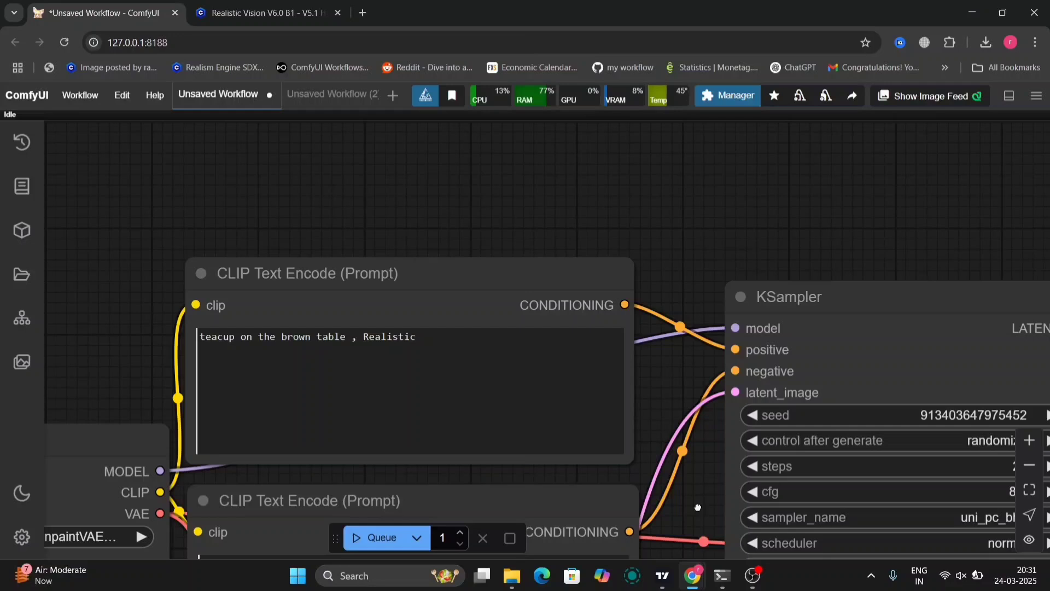
pyautogui.moveTo(694, 502); pyautogui.dragTo(894, 1)
pyautogui.moveTo(540, 448); pyautogui.dragTo(628, 251)
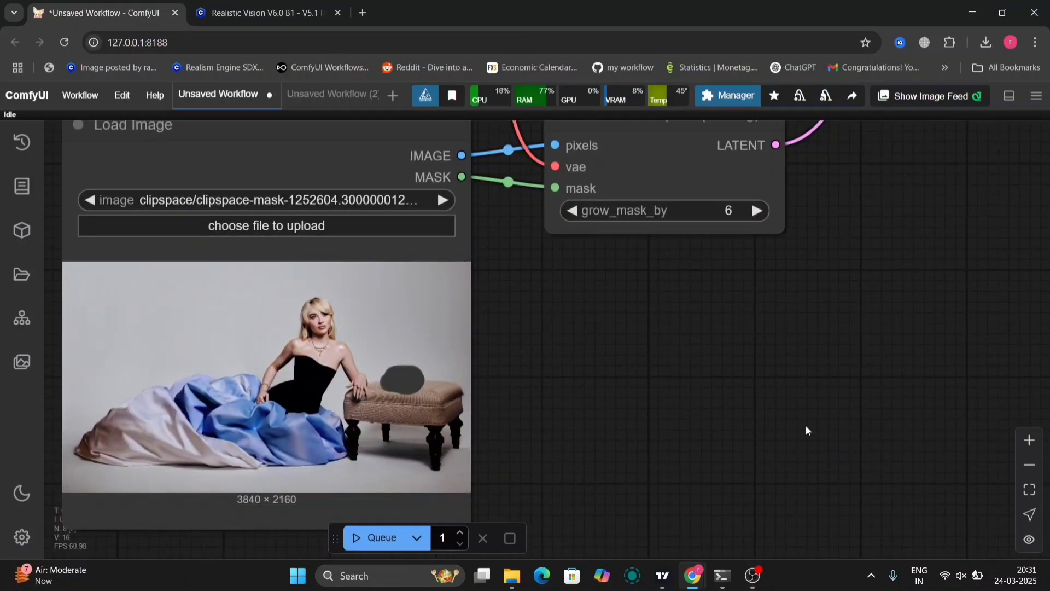
pyautogui.scroll(-6, 804, 424)
pyautogui.moveTo(994, 323); pyautogui.dragTo(206, 403)
pyautogui.scroll(-6, 485, 369)
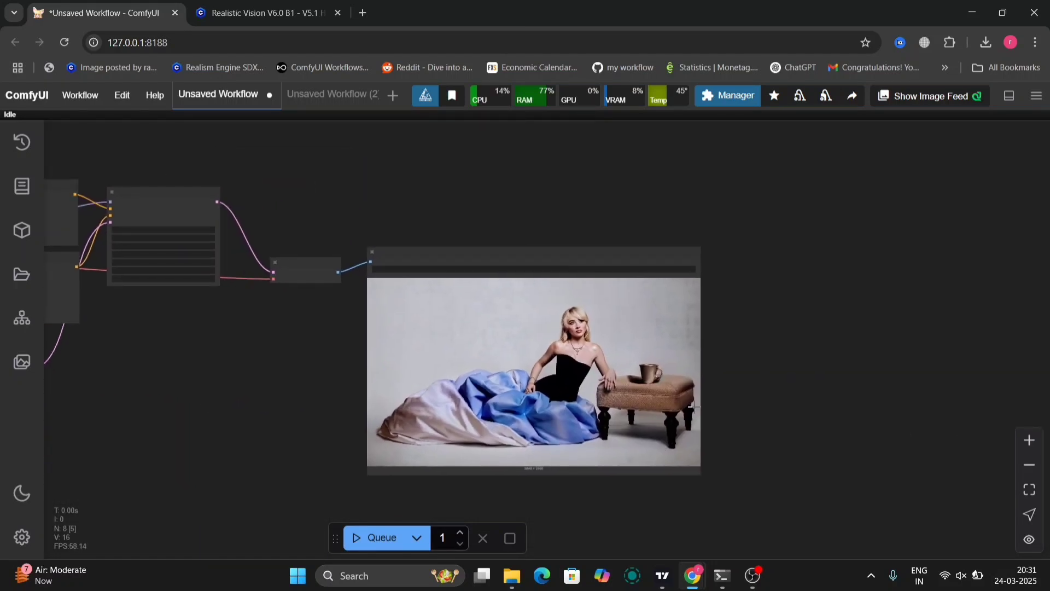
pyautogui.scroll(6, 775, 392)
pyautogui.scroll(-1, 774, 386)
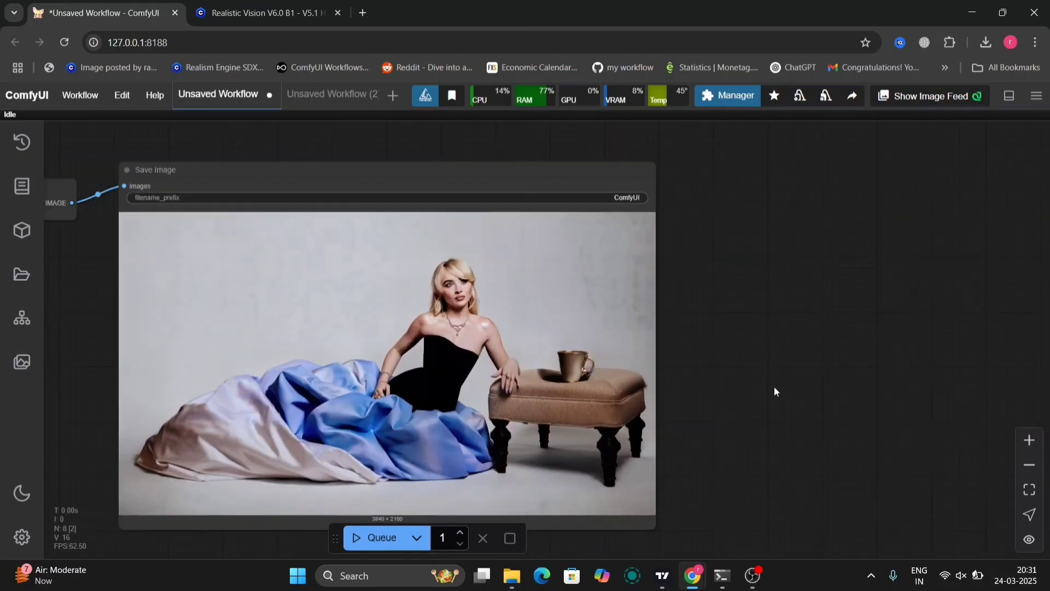
pyautogui.moveTo(773, 386); pyautogui.dragTo(999, 298)
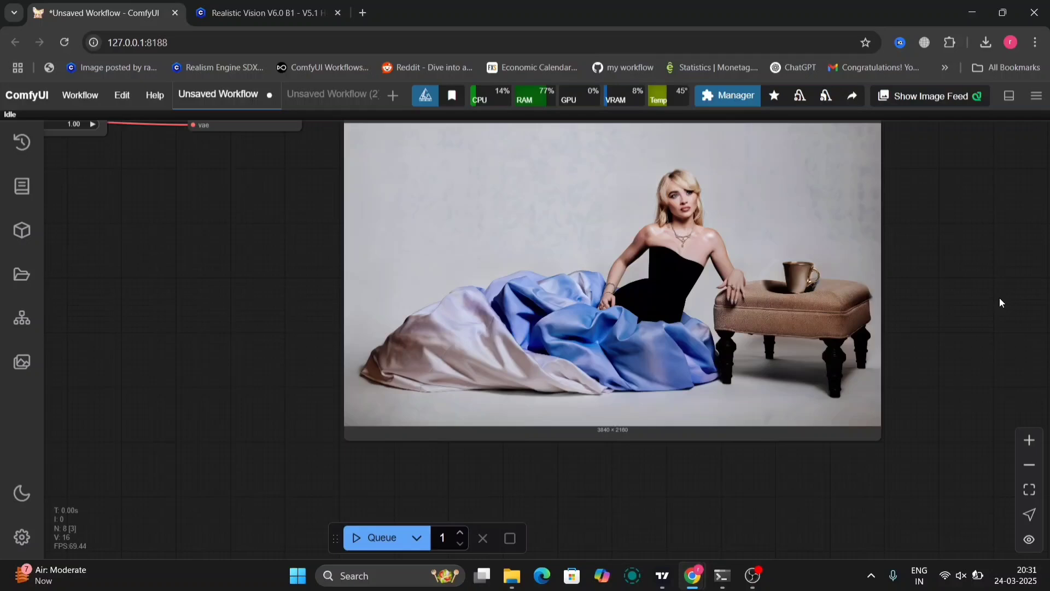
pyautogui.scroll(-3, 1000, 298)
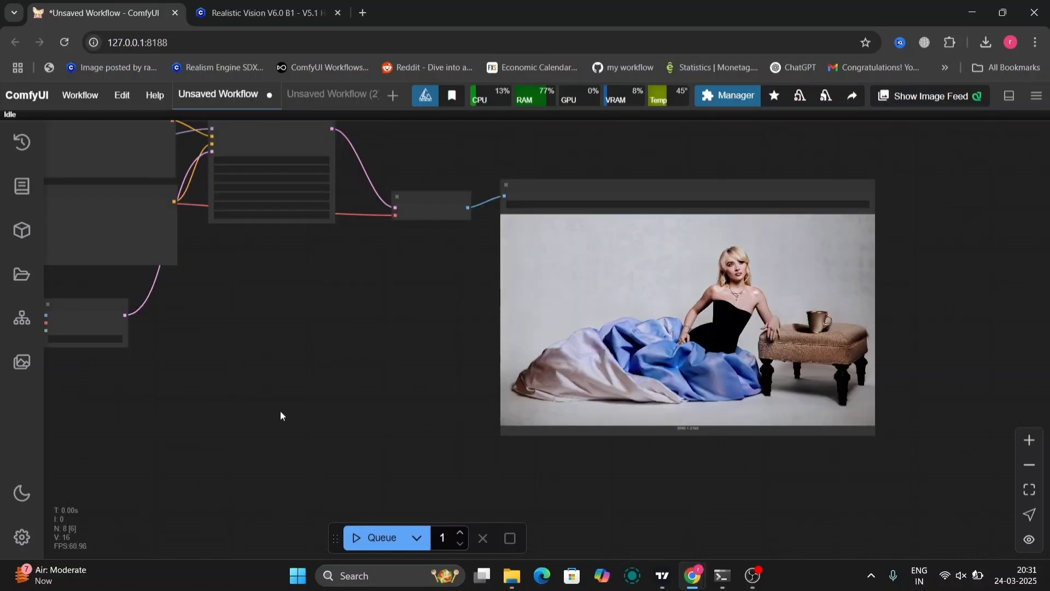
pyautogui.moveTo(280, 416); pyautogui.dragTo(489, 476)
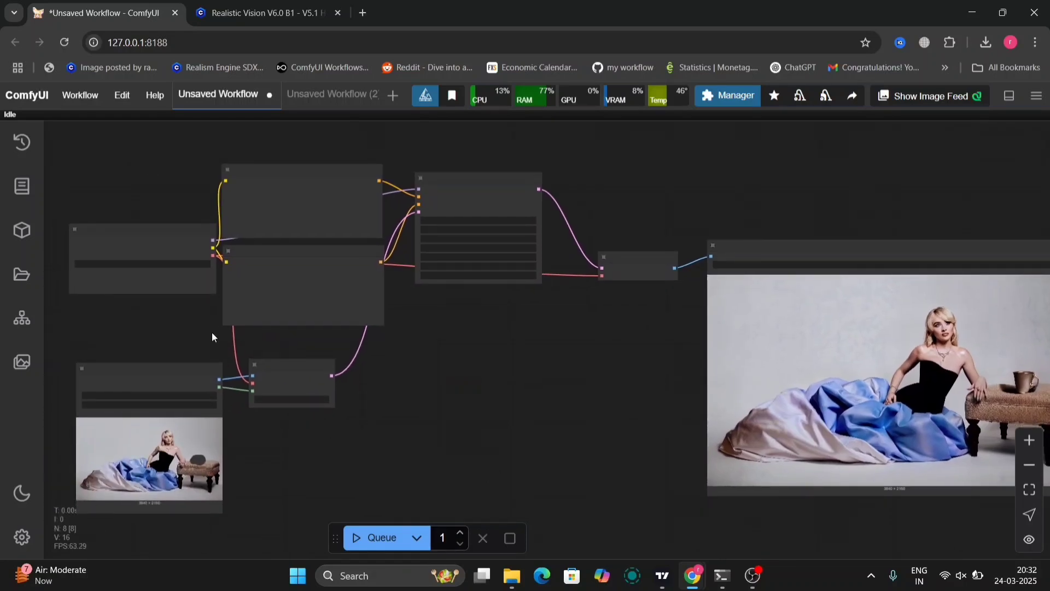
# Step: Export the workflow through Workflow > Export under the file name 'Inpainting Basic Ai Verse'
pyautogui.click(91, 97)
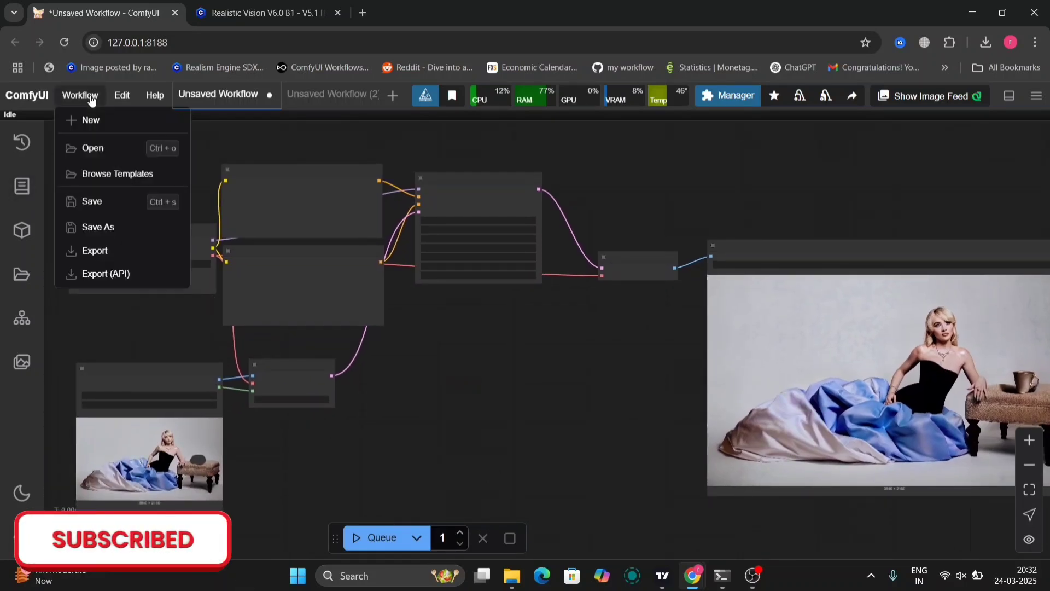
pyautogui.click(122, 251)
pyautogui.press('BackSpace')
pyautogui.write('I')
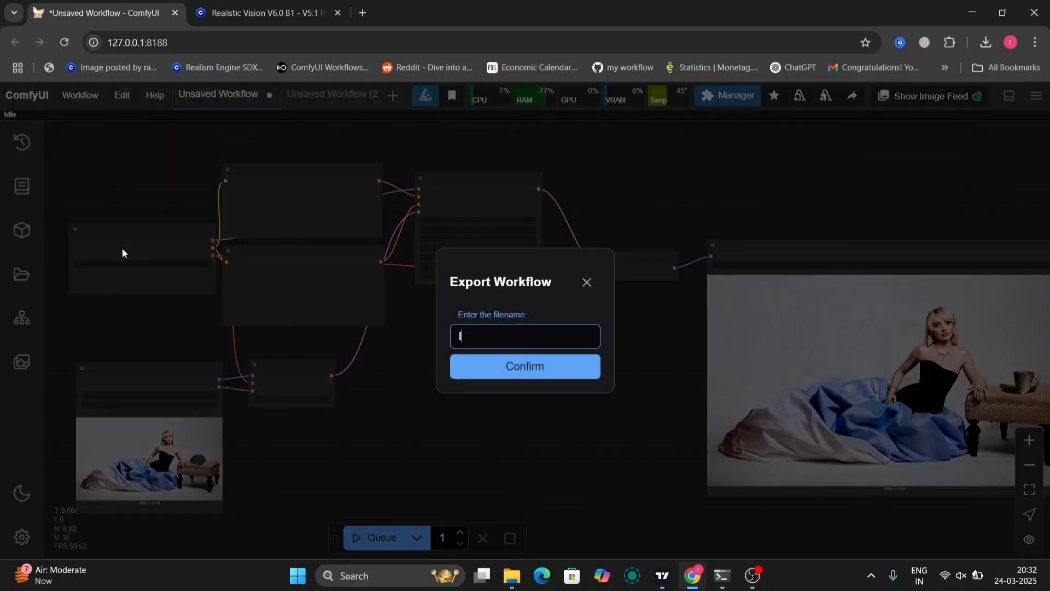
pyautogui.write('npainting Basic')
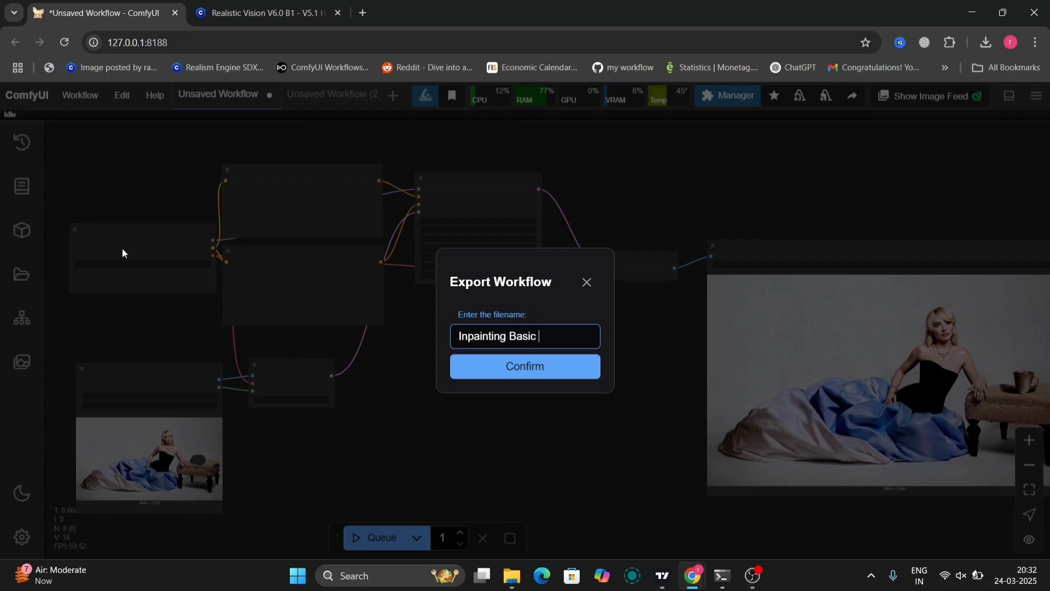
pyautogui.write(' Ai Verse')
pyautogui.click(535, 377)
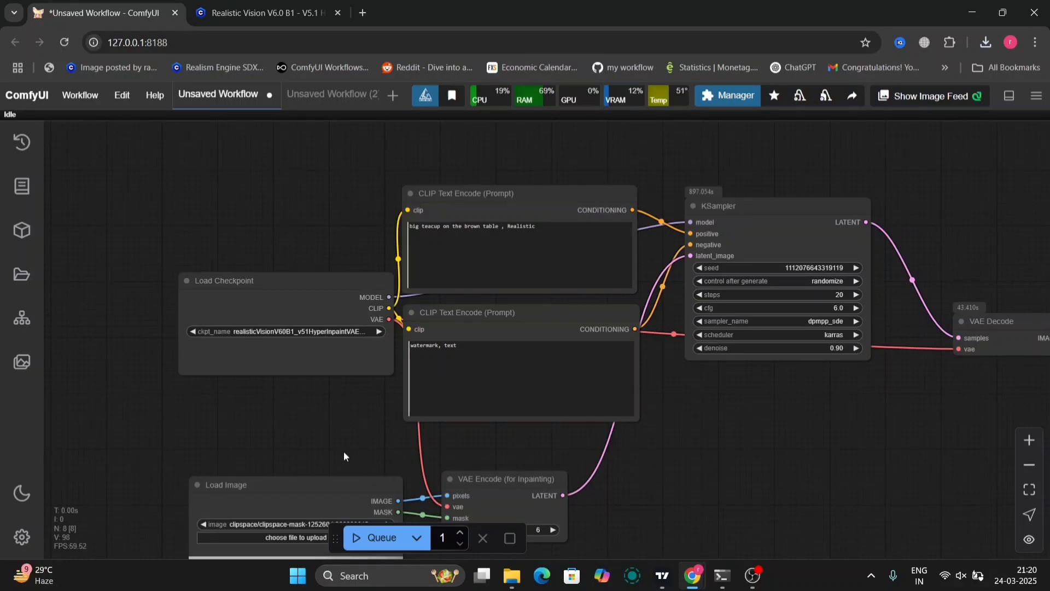
# Step: Pan and zoom the canvas to see the whole workflow and its result image
pyautogui.moveTo(344, 451); pyautogui.dragTo(188, 473)
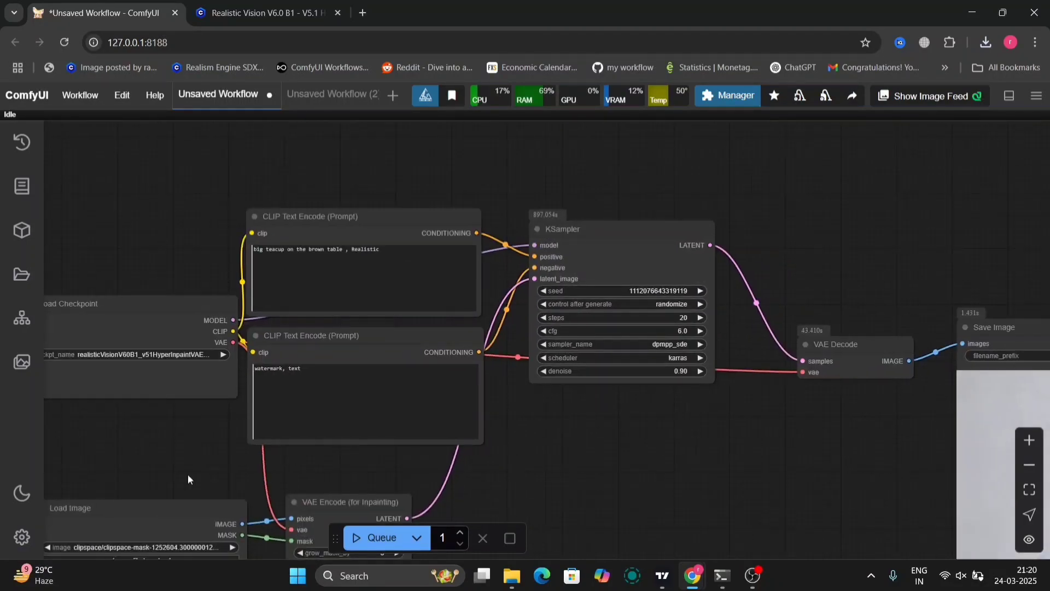
pyautogui.scroll(3, 638, 446)
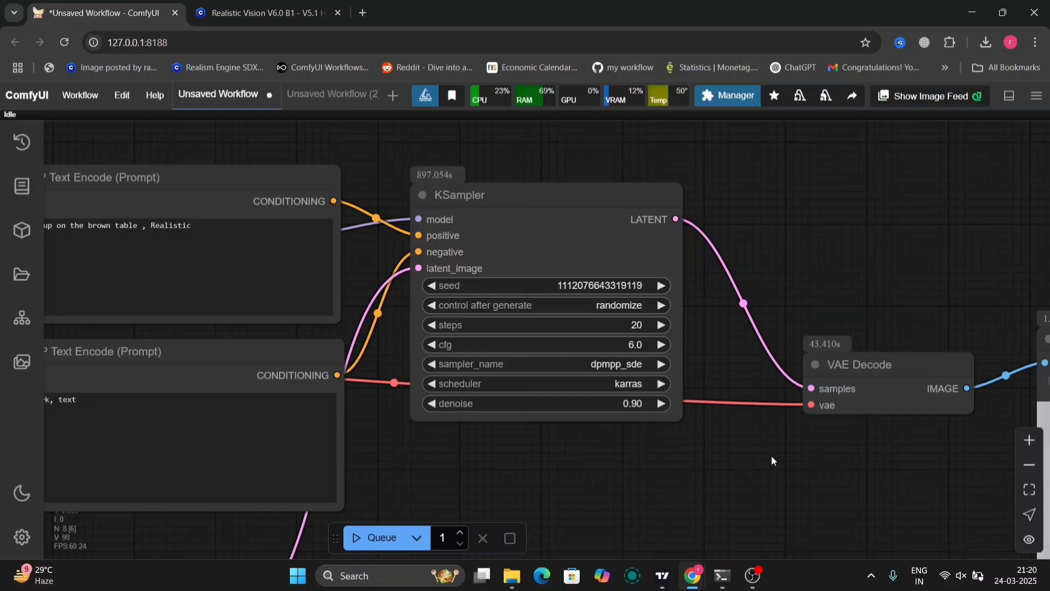
pyautogui.scroll(-5, 771, 456)
pyautogui.scroll(-3, 816, 500)
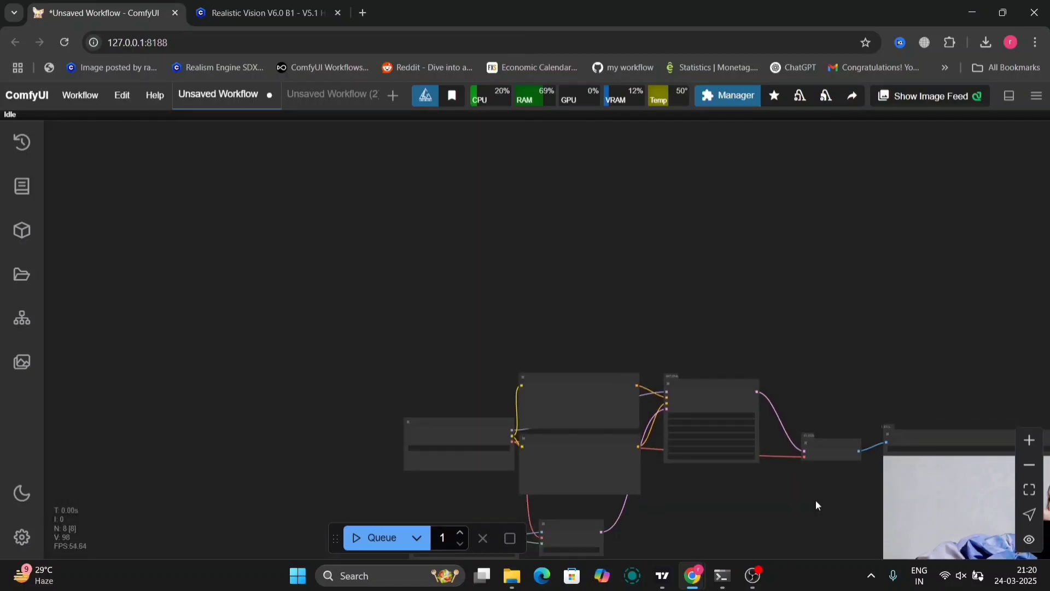
pyautogui.moveTo(825, 514); pyautogui.dragTo(382, 324)
pyautogui.scroll(-2, 382, 324)
pyautogui.rightClick(384, 331)
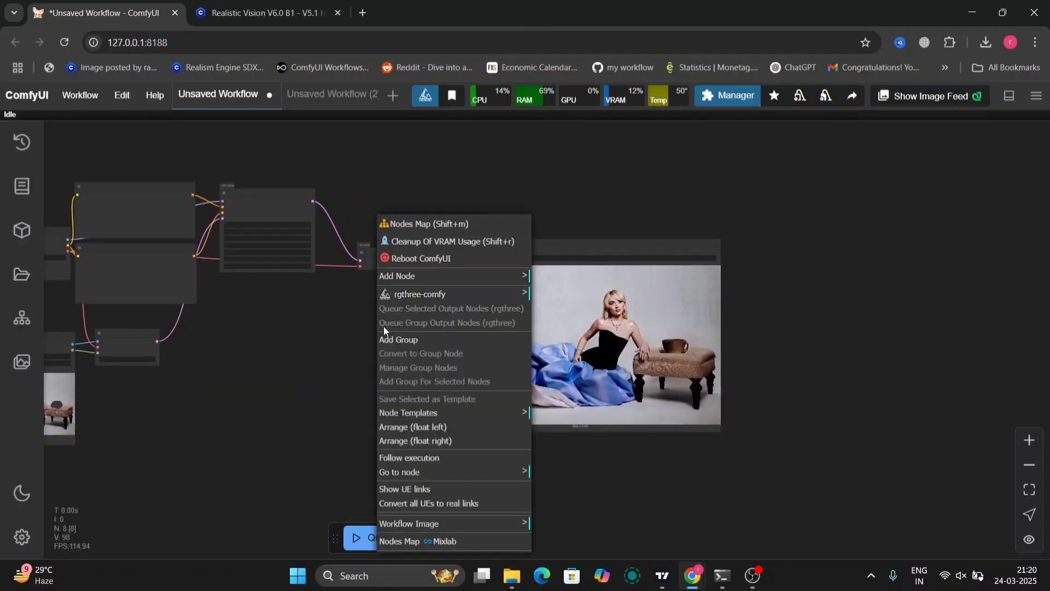
pyautogui.click(323, 346)
pyautogui.moveTo(323, 346); pyautogui.dragTo(538, 408)
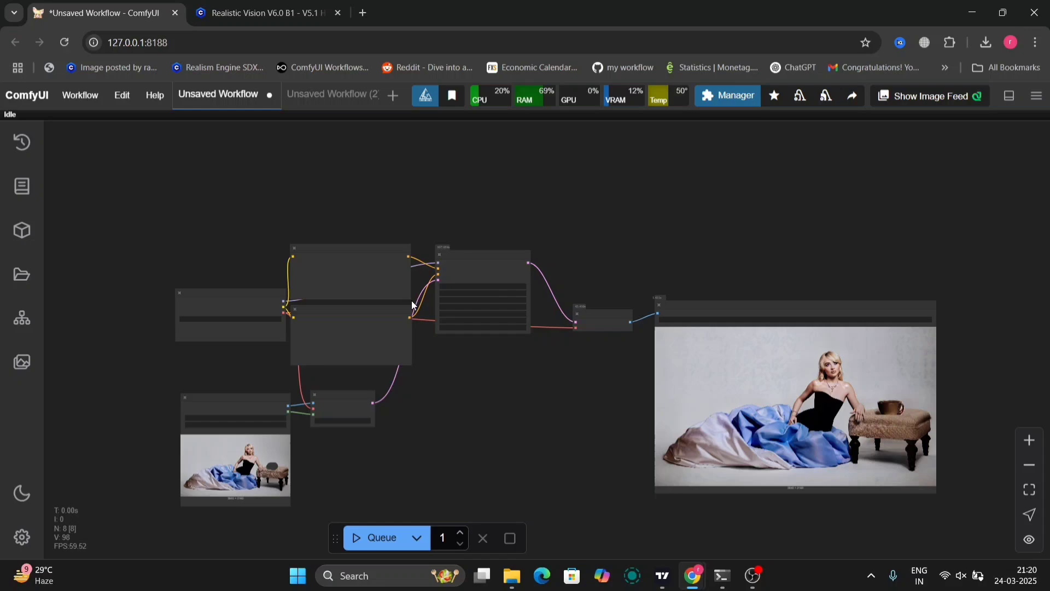
pyautogui.scroll(6, 419, 275)
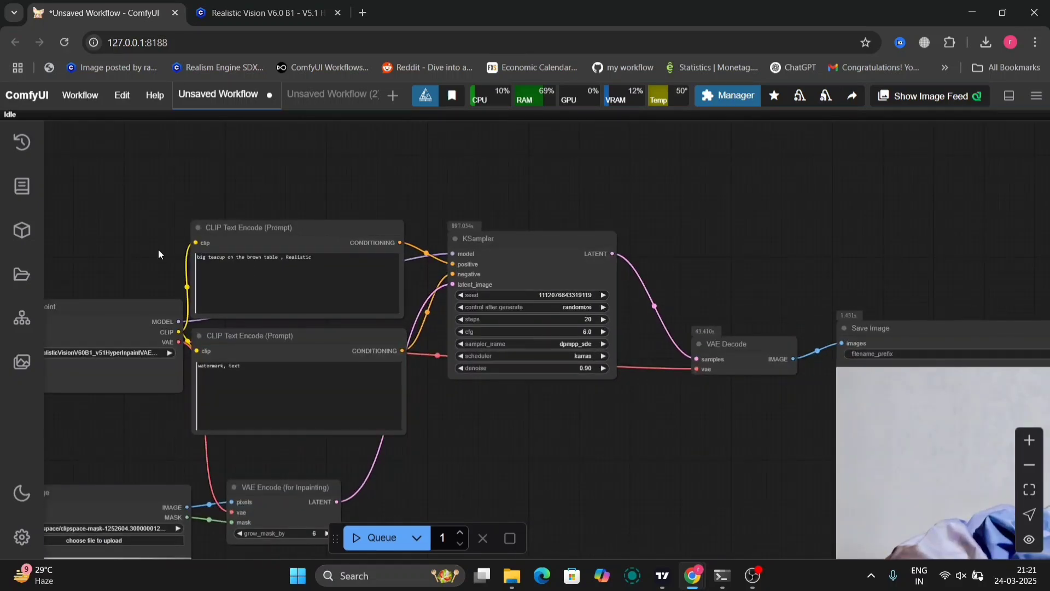
# Step: Inspect the teacup wording in the positive prompt node
pyautogui.moveTo(157, 247); pyautogui.dragTo(192, 258)
pyautogui.scroll(8, 193, 258)
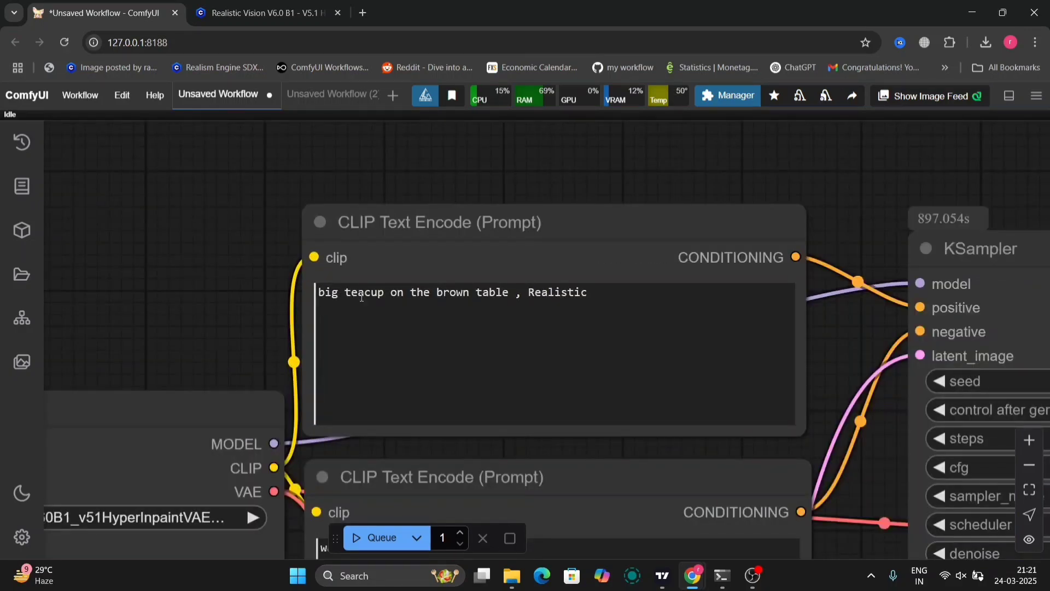
pyautogui.moveTo(427, 294); pyautogui.dragTo(295, 301)
pyautogui.click(258, 304)
pyautogui.scroll(-8, 257, 304)
pyautogui.scroll(-2, 258, 304)
# Step: Center the Save Image node and enlarge it so the teacup result shows bigger
pyautogui.moveTo(656, 497); pyautogui.dragTo(327, 349)
pyautogui.moveTo(399, 369); pyautogui.dragTo(157, 382)
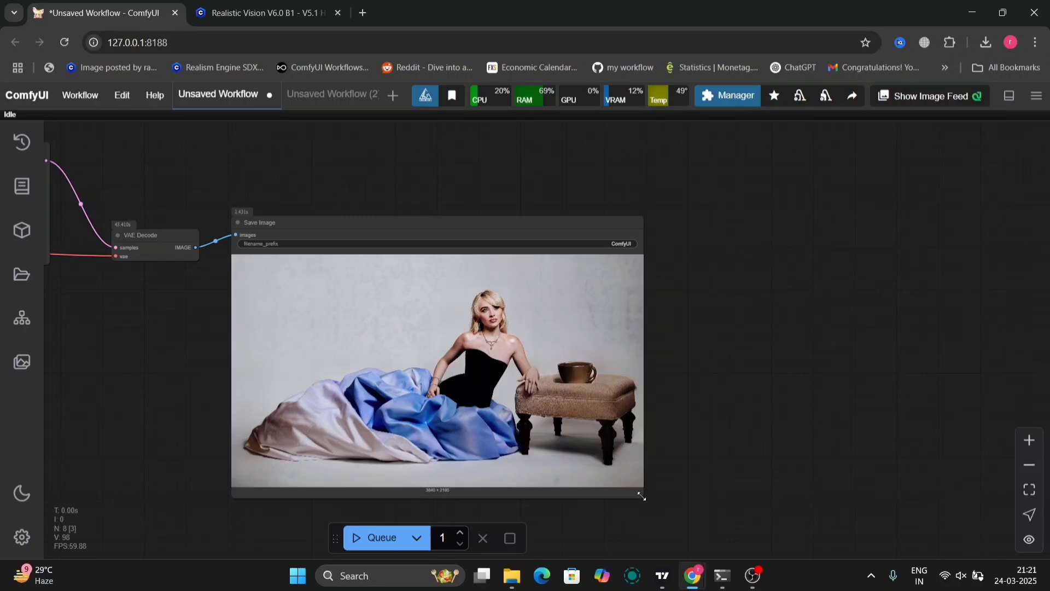
pyautogui.moveTo(658, 499); pyautogui.dragTo(767, 533)
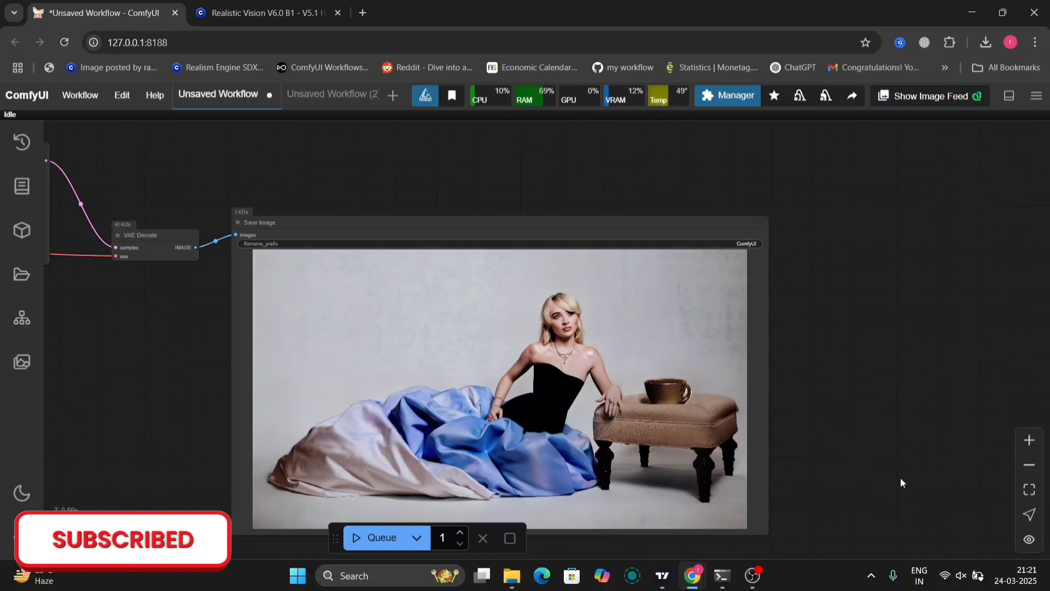
pyautogui.moveTo(902, 481); pyautogui.dragTo(1015, 313)
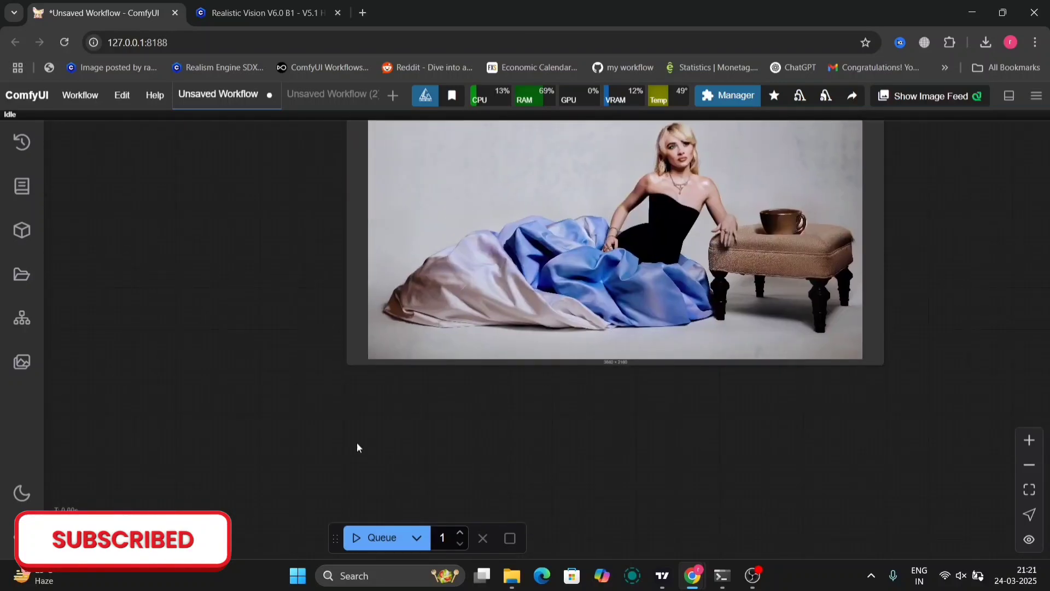
pyautogui.moveTo(356, 447); pyautogui.dragTo(741, 555)
pyautogui.moveTo(418, 422); pyautogui.dragTo(622, 498)
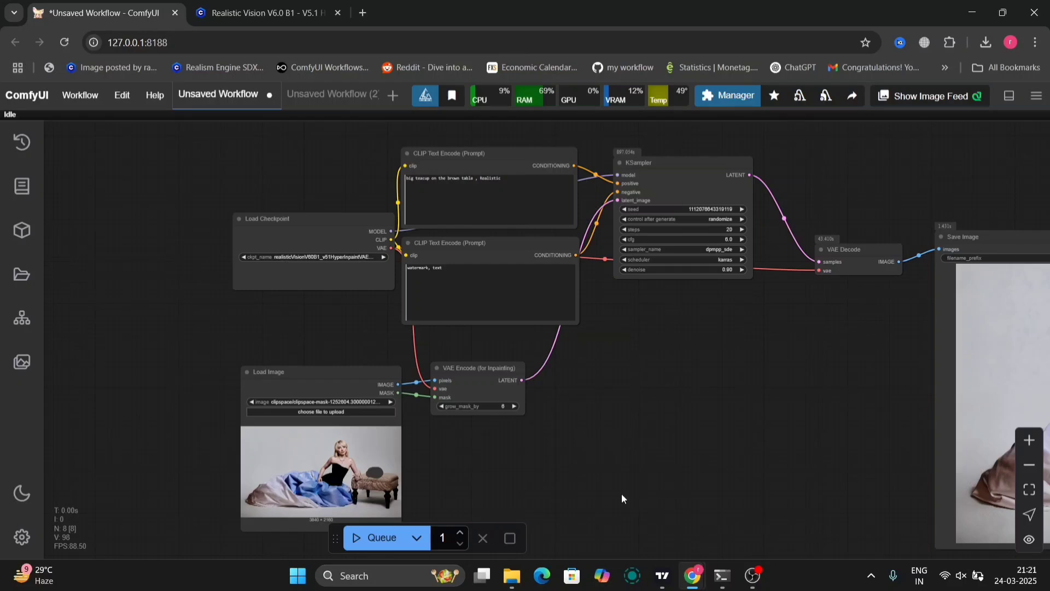
# Step: Browse input images from the Load Image node's upload picker, then cancel without choosing a file
pyautogui.moveTo(621, 494); pyautogui.dragTo(674, 496)
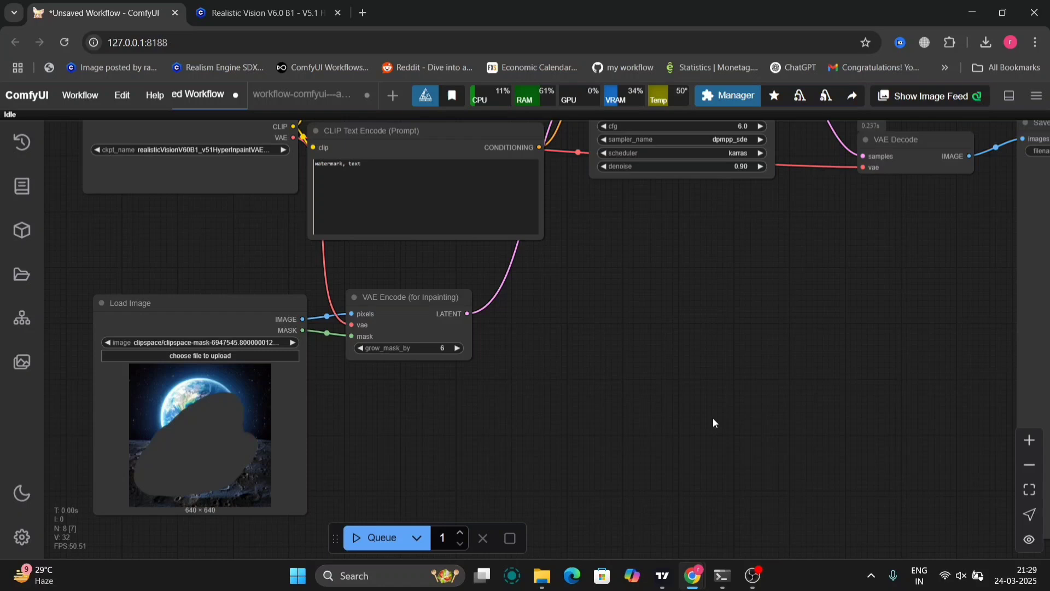
pyautogui.moveTo(491, 481); pyautogui.dragTo(708, 422)
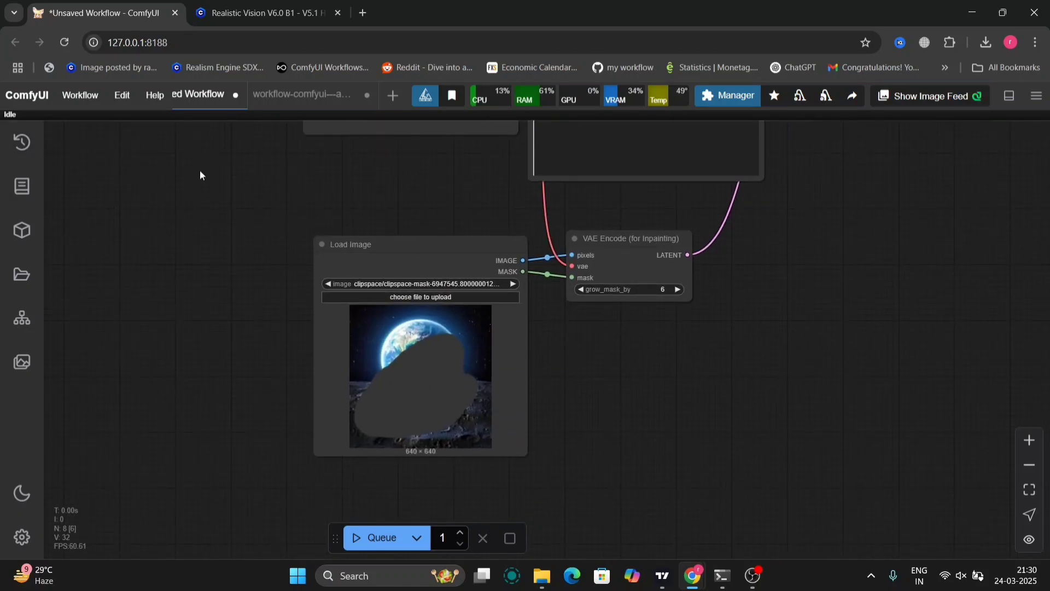
pyautogui.click(388, 280)
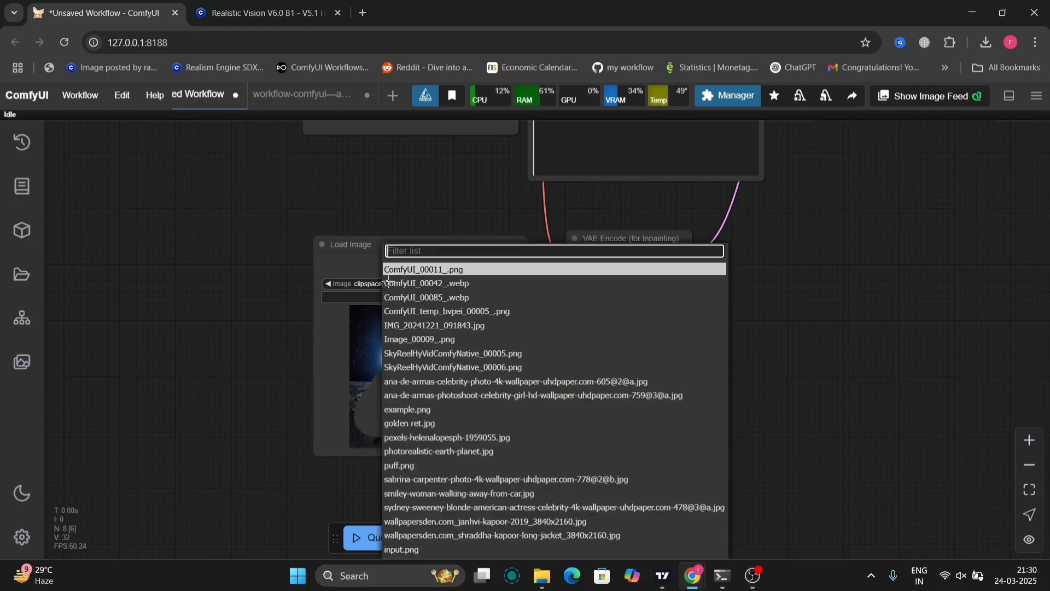
pyautogui.click(326, 300)
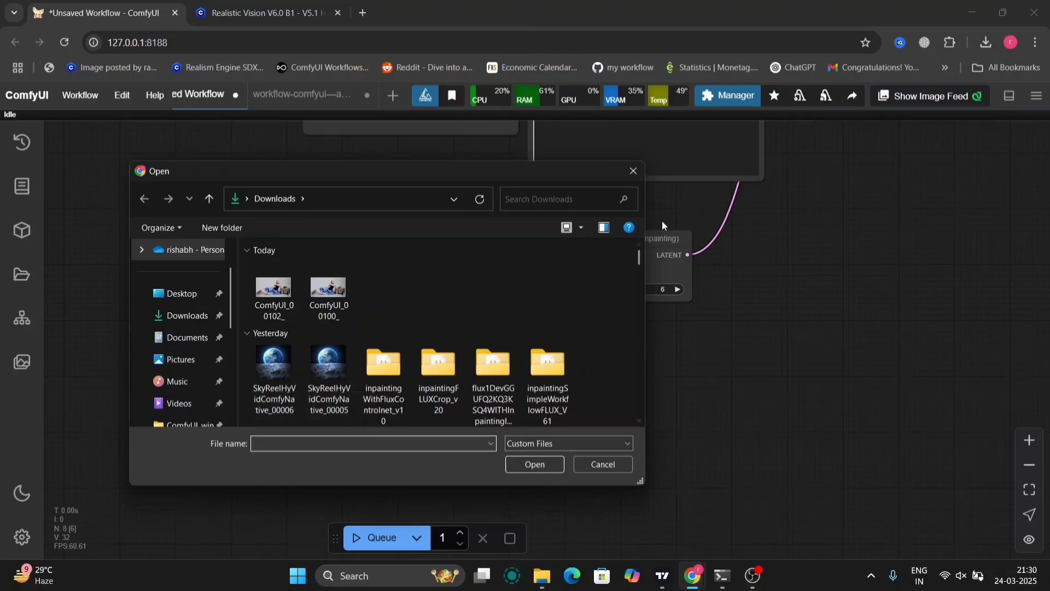
pyautogui.click(581, 228)
pyautogui.moveTo(579, 224); pyautogui.dragTo(577, 197)
pyautogui.click(567, 227)
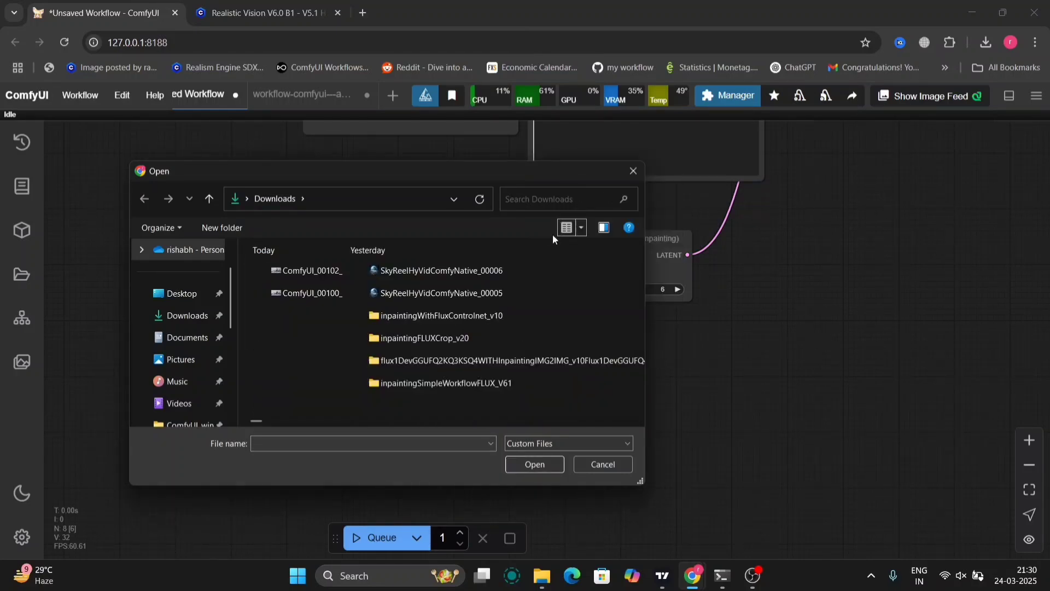
pyautogui.click(581, 228)
pyautogui.click(583, 134)
pyautogui.scroll(-2, 313, 366)
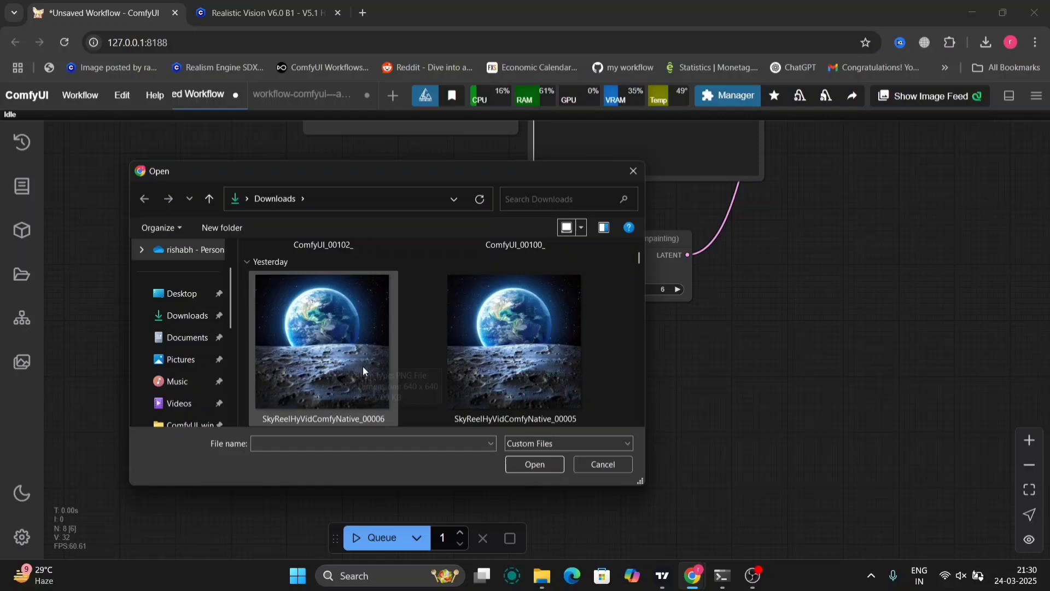
pyautogui.click(634, 171)
# Step: View both generated astronaut images full size from the Queue history, then close it
pyautogui.scroll(-2, 809, 313)
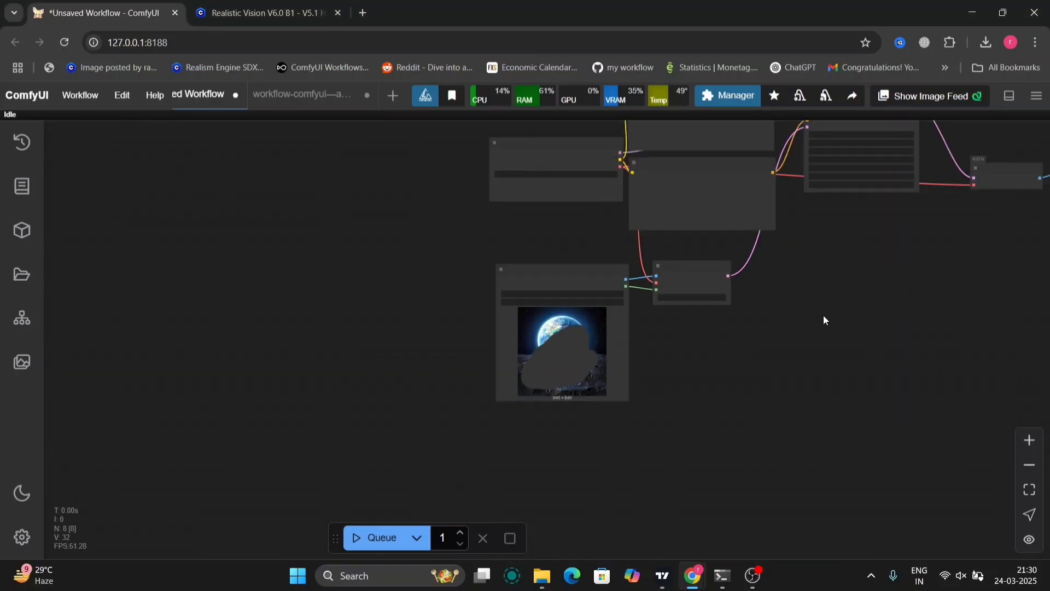
pyautogui.moveTo(841, 317); pyautogui.dragTo(457, 351)
pyautogui.moveTo(586, 348); pyautogui.dragTo(251, 349)
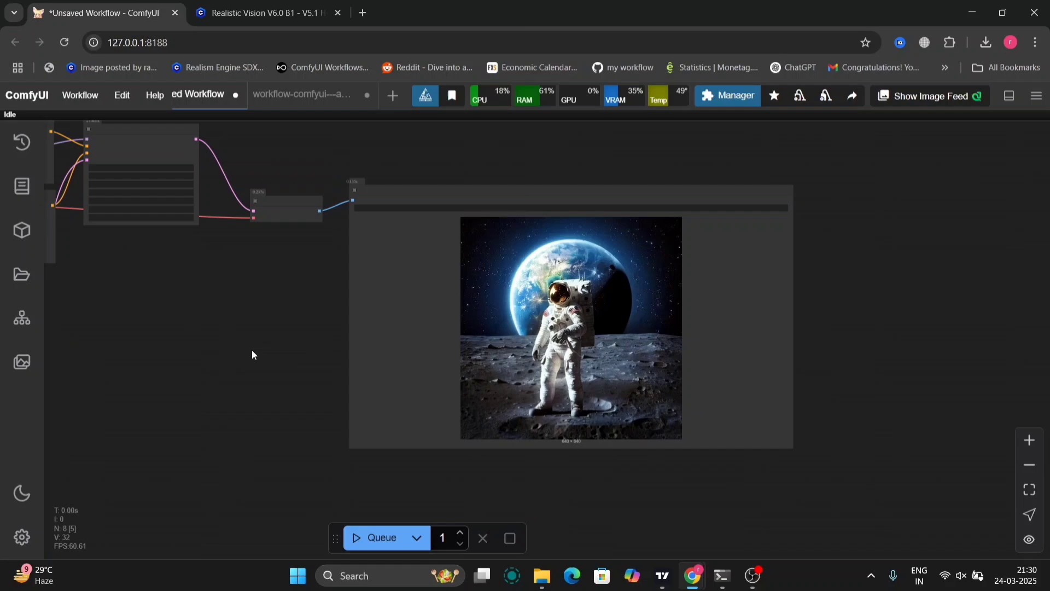
pyautogui.click(21, 153)
pyautogui.scroll(-2, 145, 449)
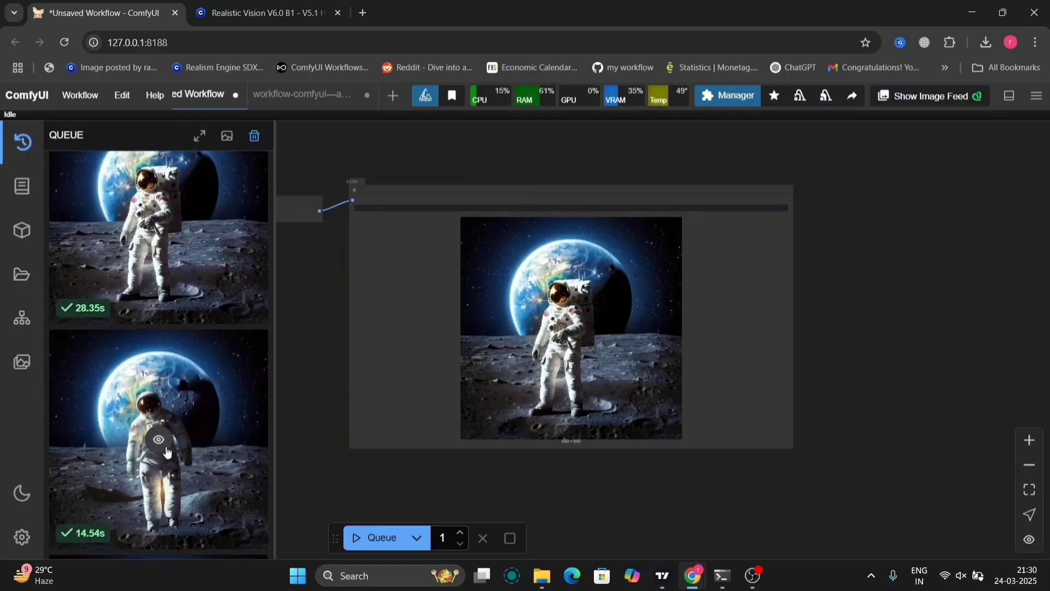
pyautogui.click(159, 440)
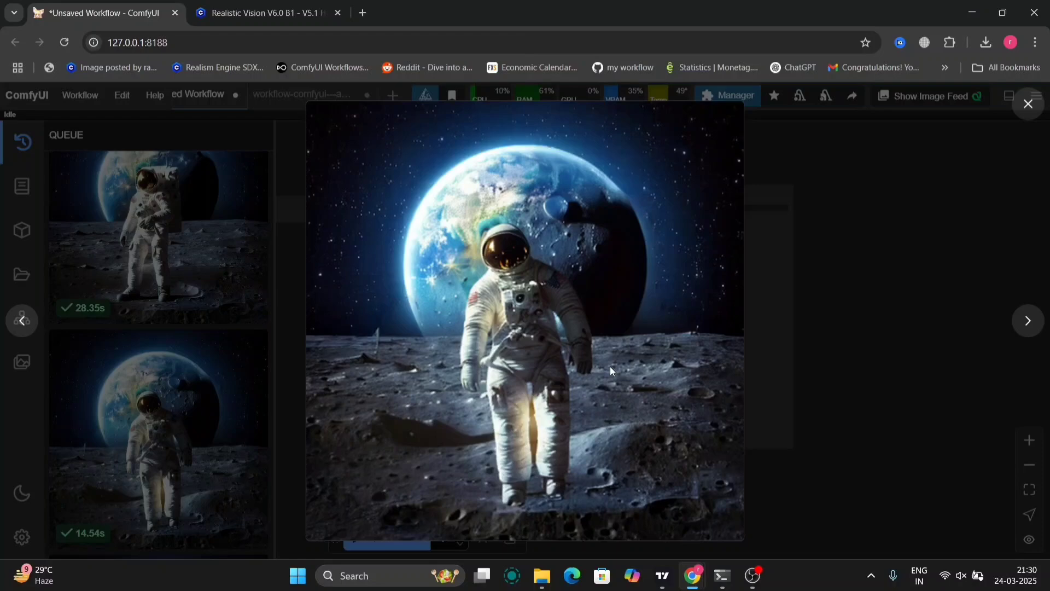
pyautogui.click(1028, 104)
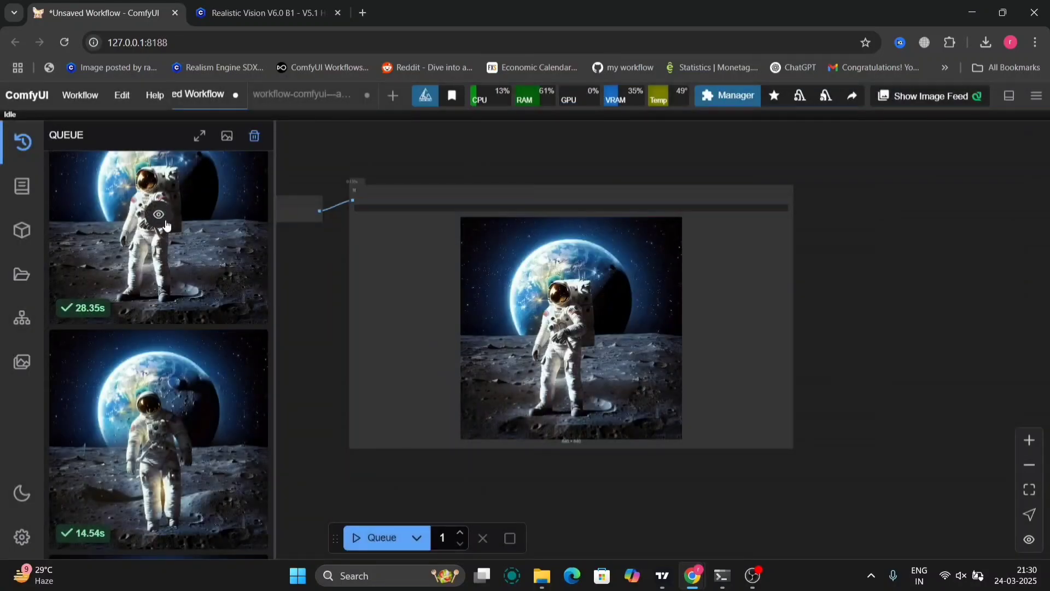
pyautogui.click(160, 216)
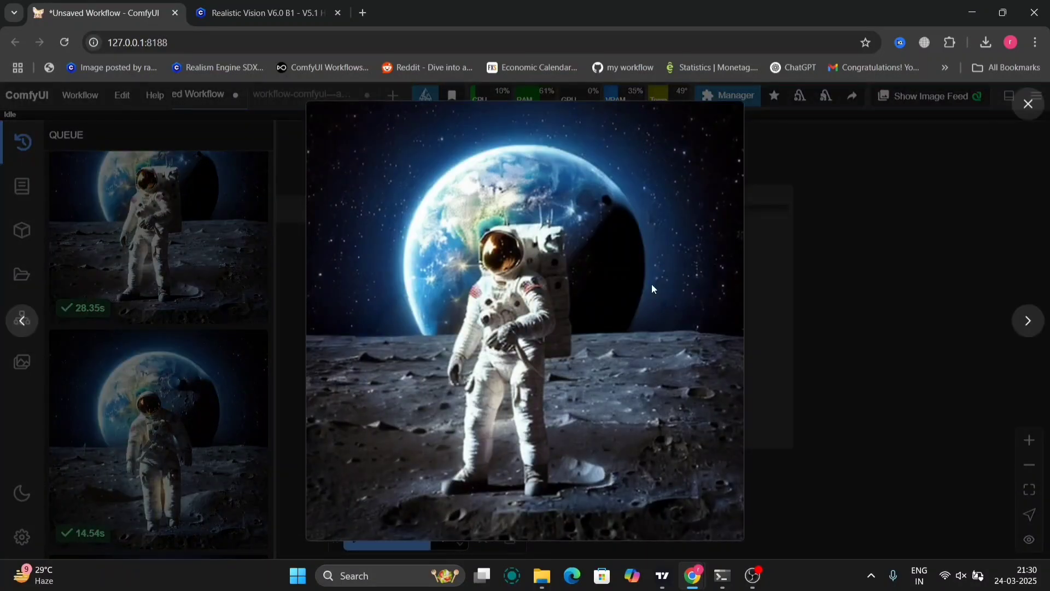
pyautogui.click(1028, 104)
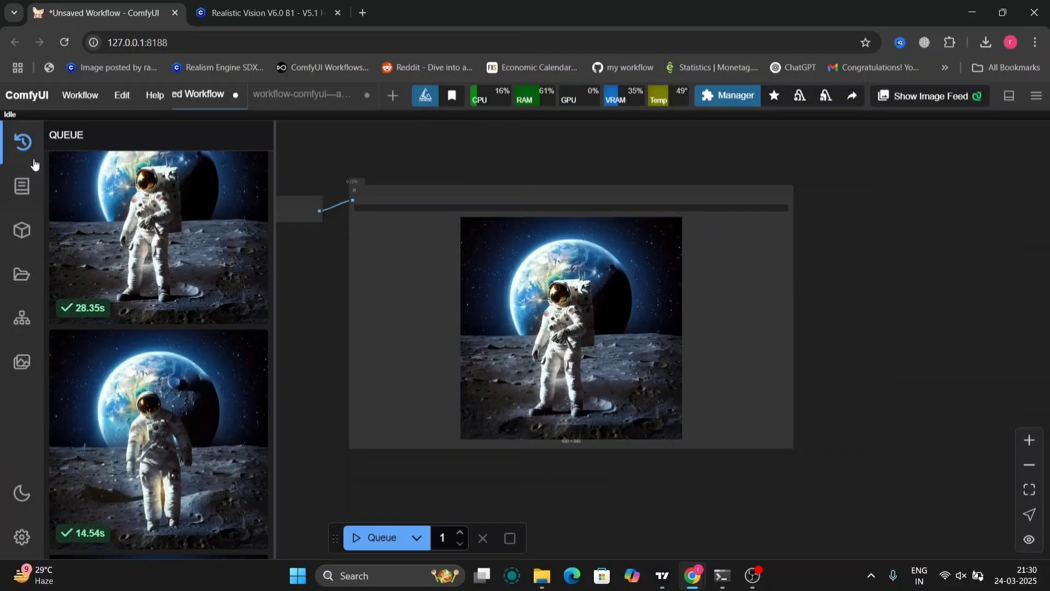
pyautogui.click(21, 144)
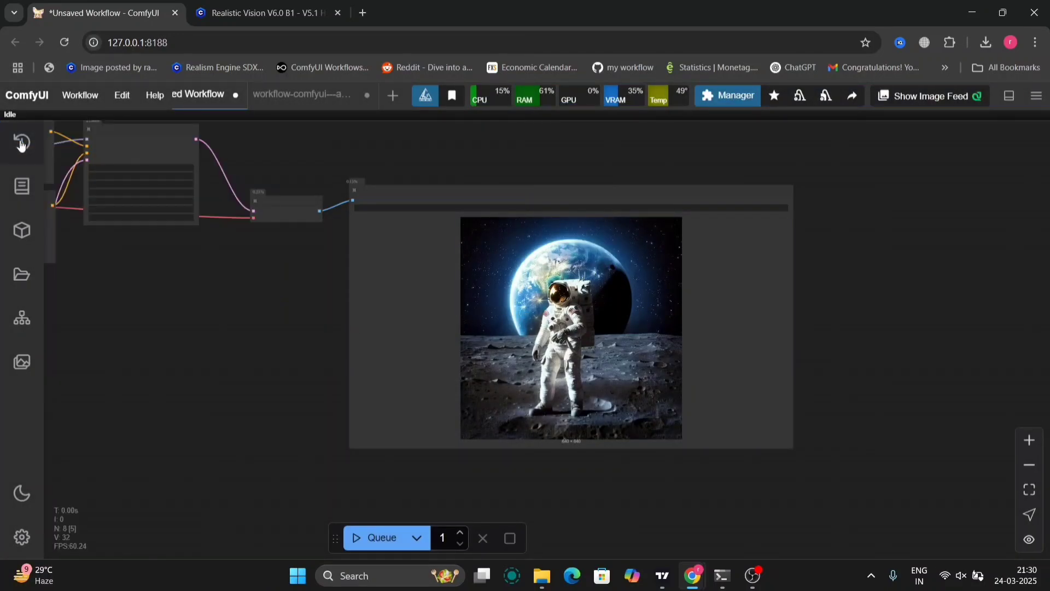
# Step: Return the view to the Load Image node with the masked moonscape picture
pyautogui.moveTo(136, 365); pyautogui.dragTo(731, 249)
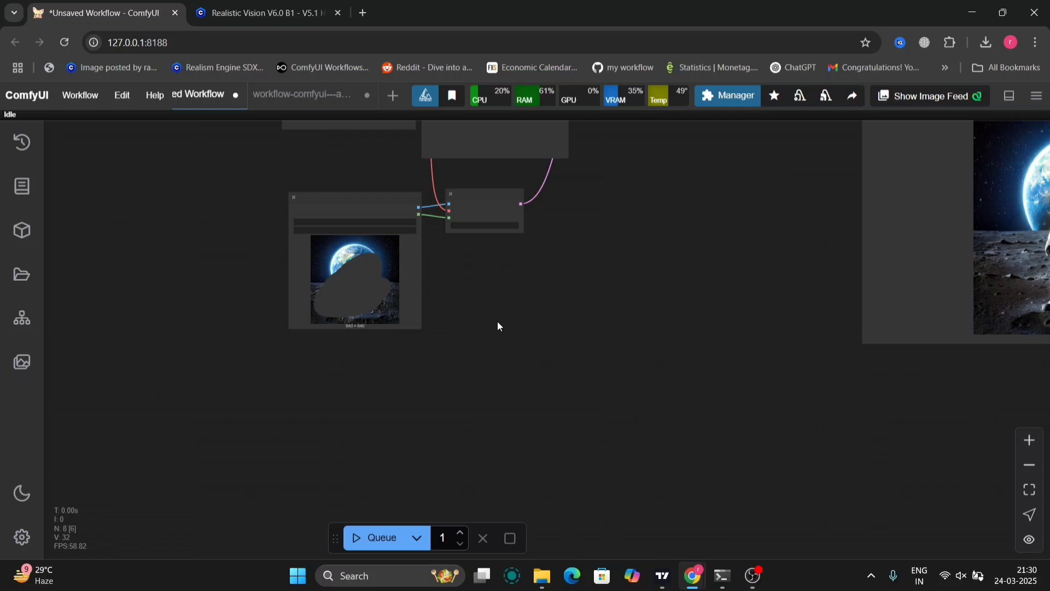
pyautogui.scroll(5, 497, 321)
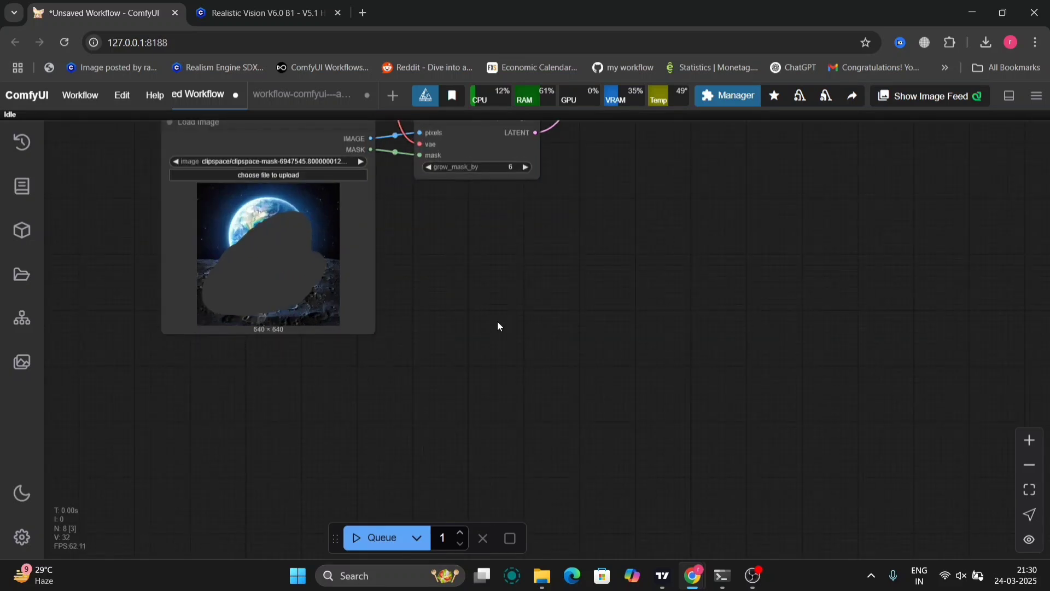
pyautogui.moveTo(412, 274); pyautogui.dragTo(448, 355)
pyautogui.press('shift')
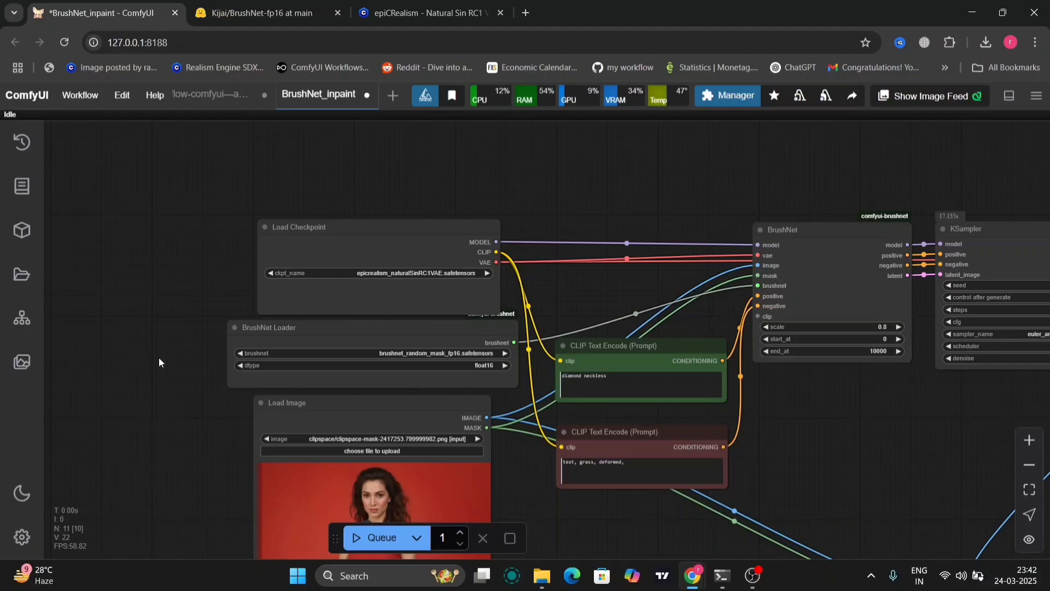
# Step: Look over the Load Checkpoint, BrushNet Loader and Load Image nodes
pyautogui.scroll(3, 159, 362)
pyautogui.scroll(-4, 158, 362)
pyautogui.scroll(6, 159, 357)
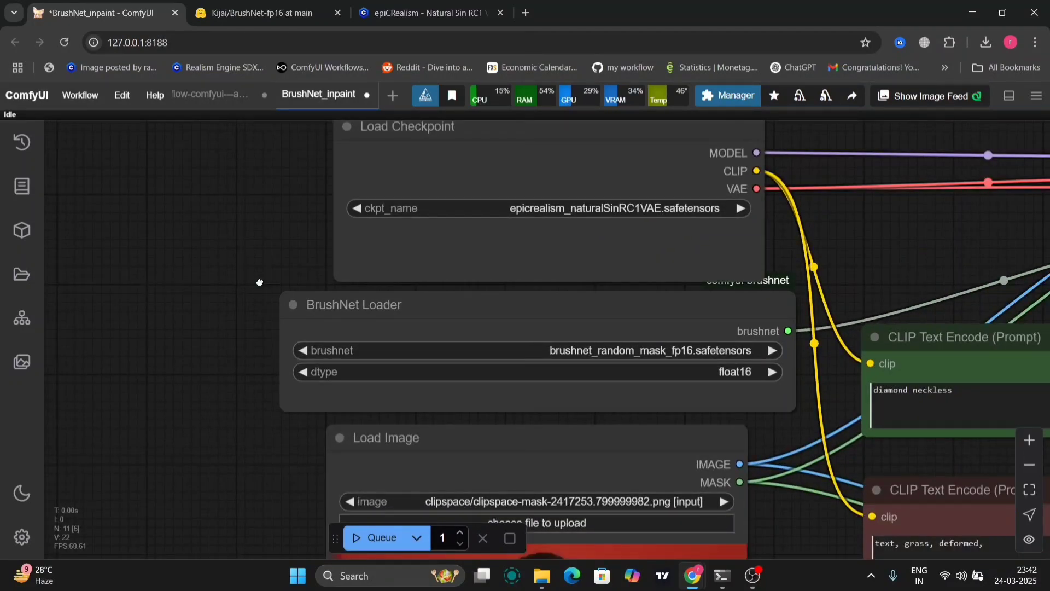
pyautogui.moveTo(260, 282); pyautogui.dragTo(212, 300)
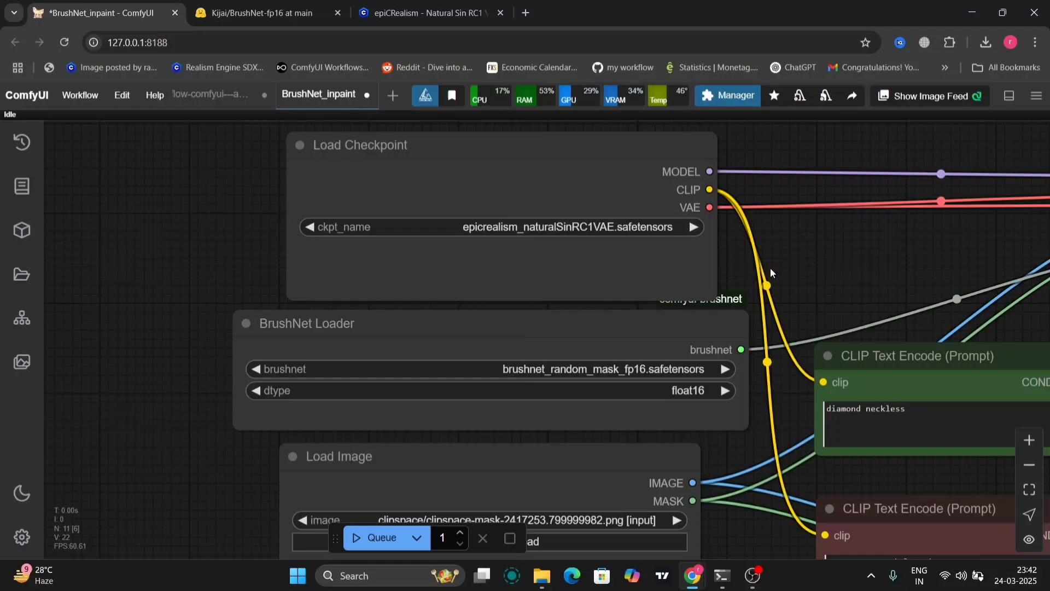
pyautogui.scroll(-5, 779, 264)
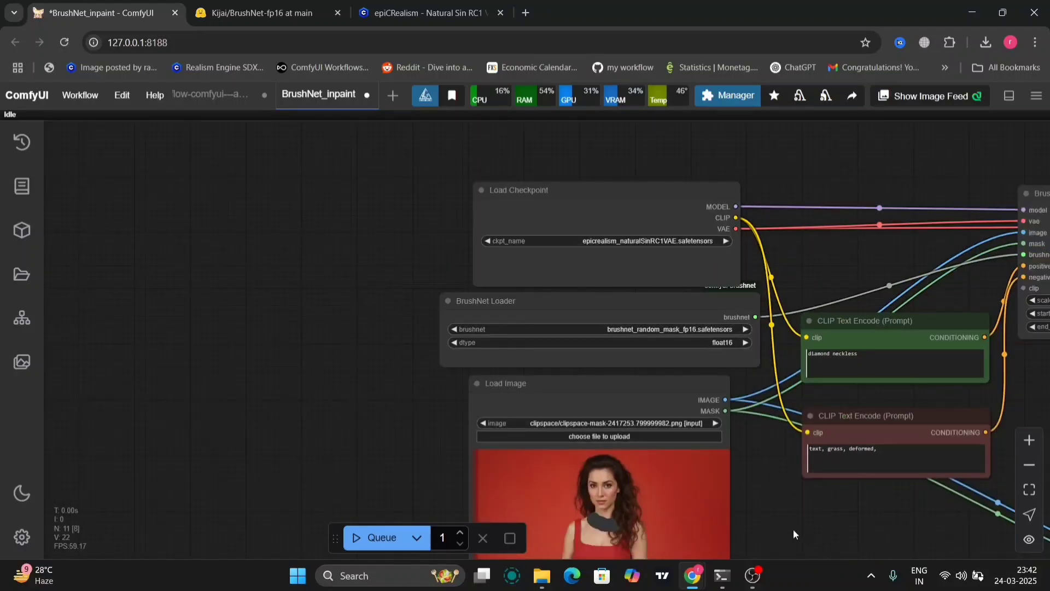
pyautogui.moveTo(793, 530); pyautogui.dragTo(681, 422)
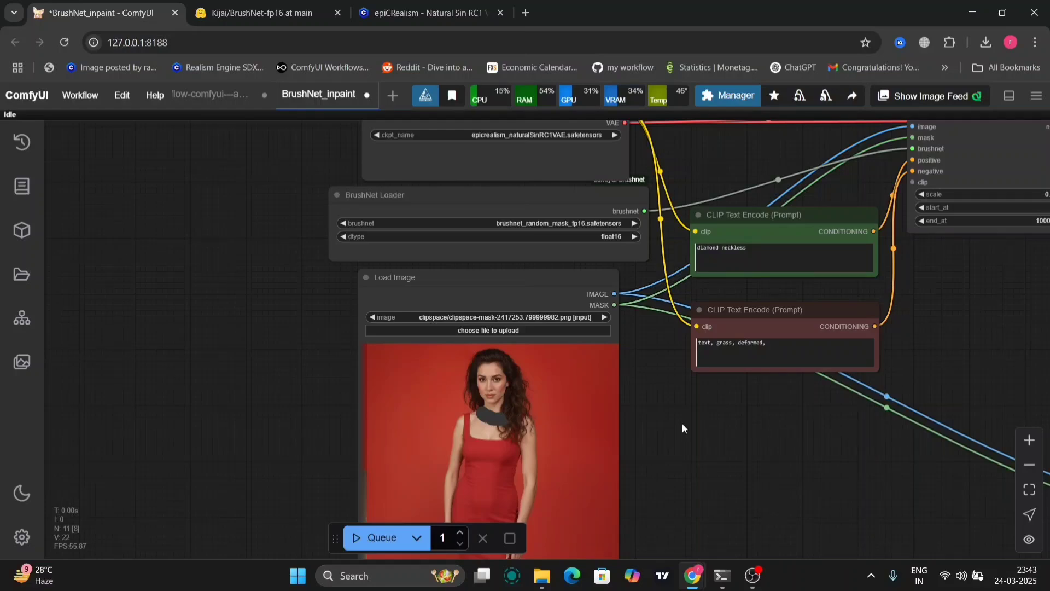
pyautogui.scroll(8, 682, 422)
pyautogui.scroll(-7, 682, 422)
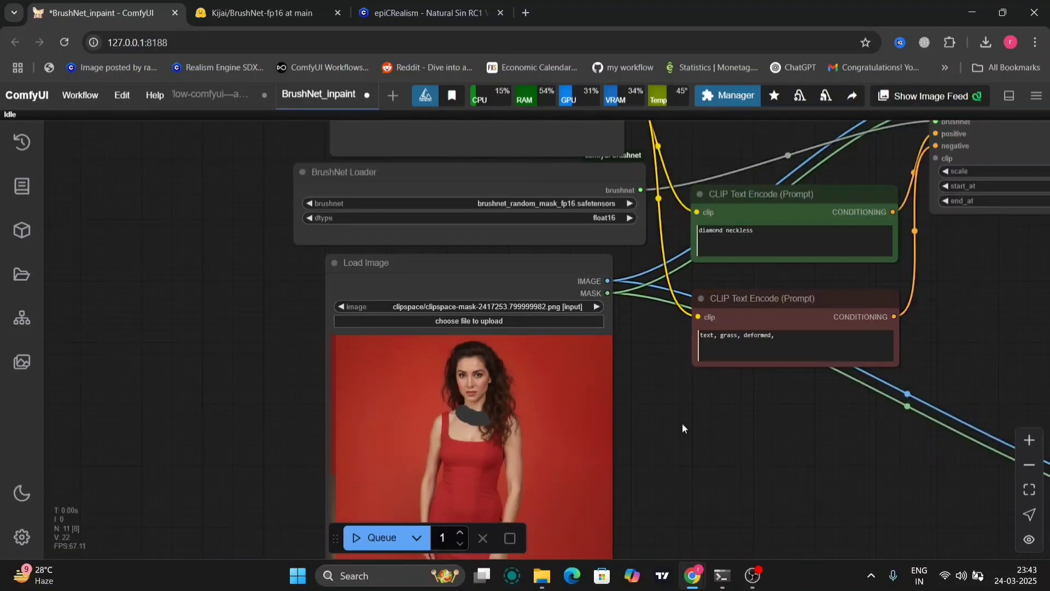
pyautogui.moveTo(682, 422); pyautogui.dragTo(526, 473)
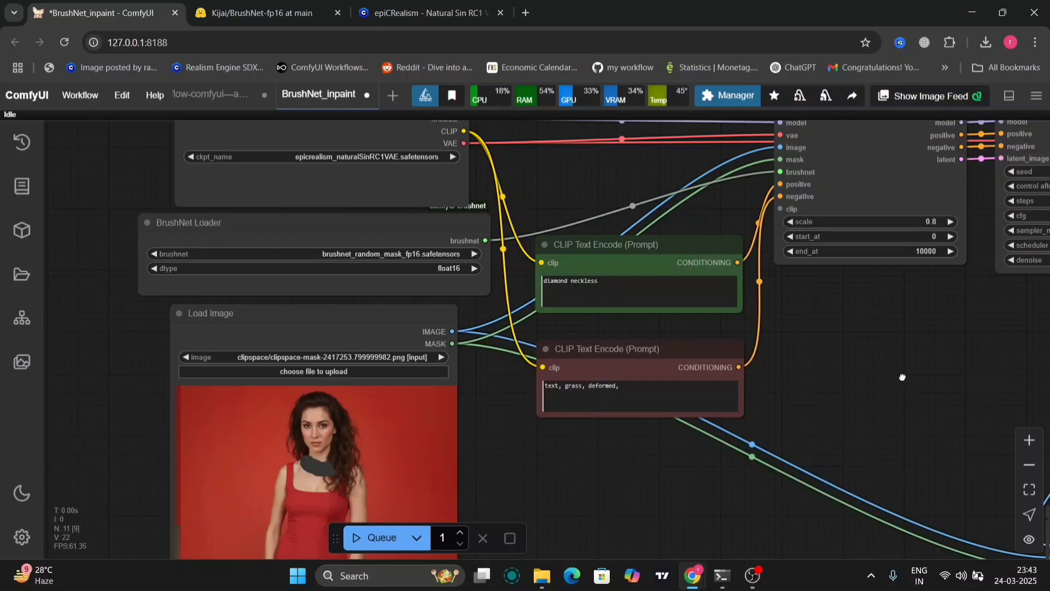
# Step: Look over the masked woman image, the prompt nodes and the BrushNet node
pyautogui.moveTo(902, 377); pyautogui.dragTo(798, 396)
pyautogui.moveTo(370, 524); pyautogui.dragTo(480, 395)
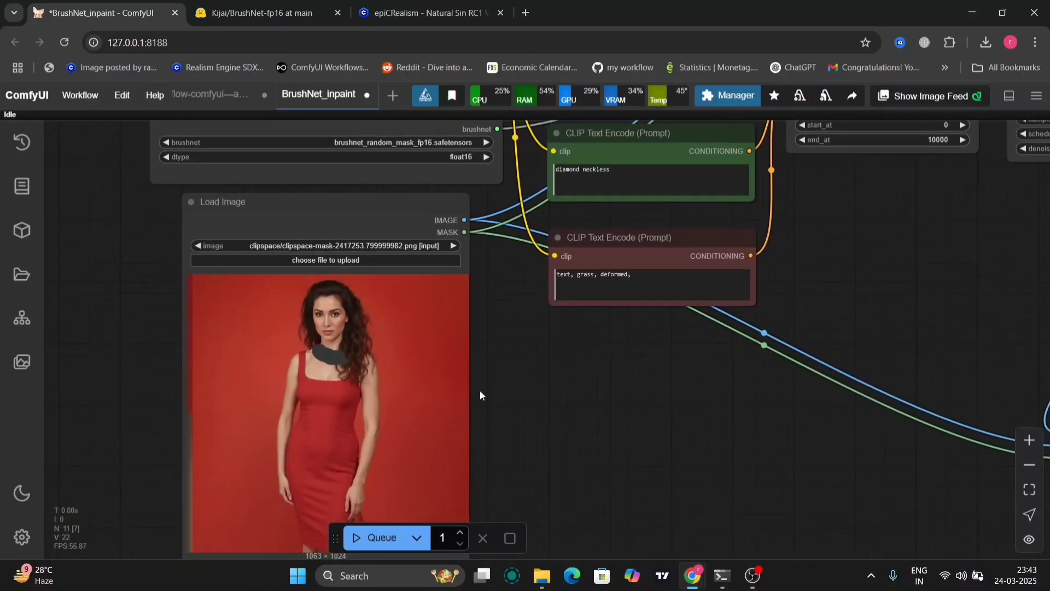
pyautogui.scroll(10, 487, 359)
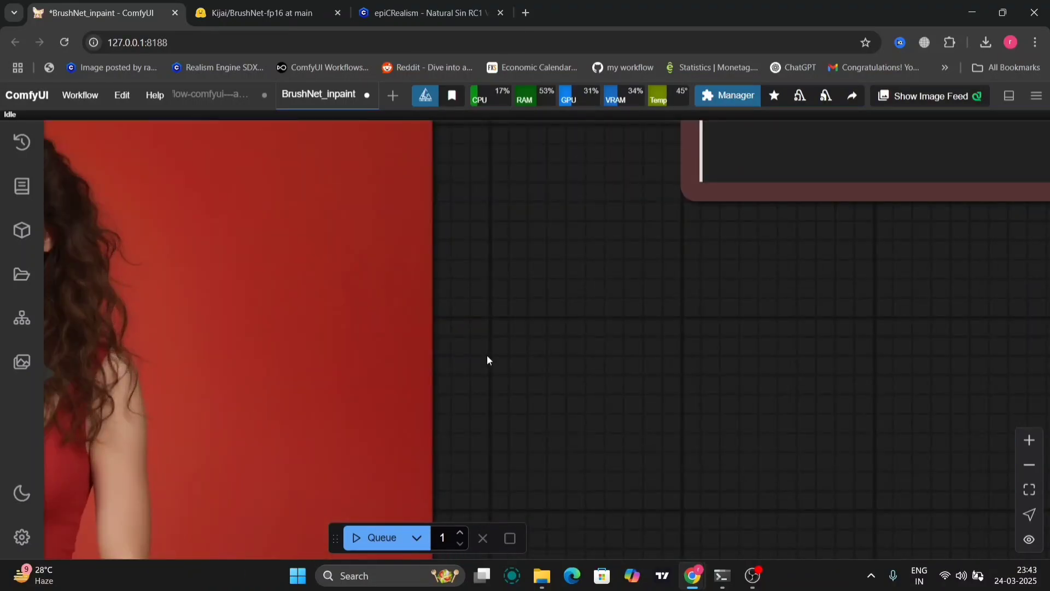
pyautogui.scroll(-3, 487, 359)
pyautogui.scroll(-5, 486, 359)
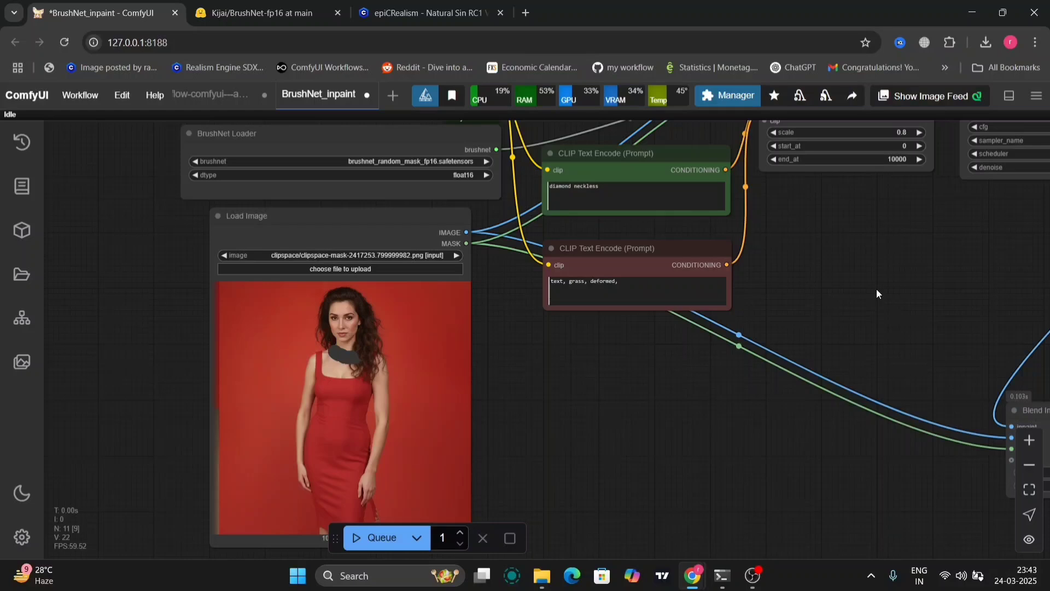
pyautogui.moveTo(861, 288); pyautogui.dragTo(814, 420)
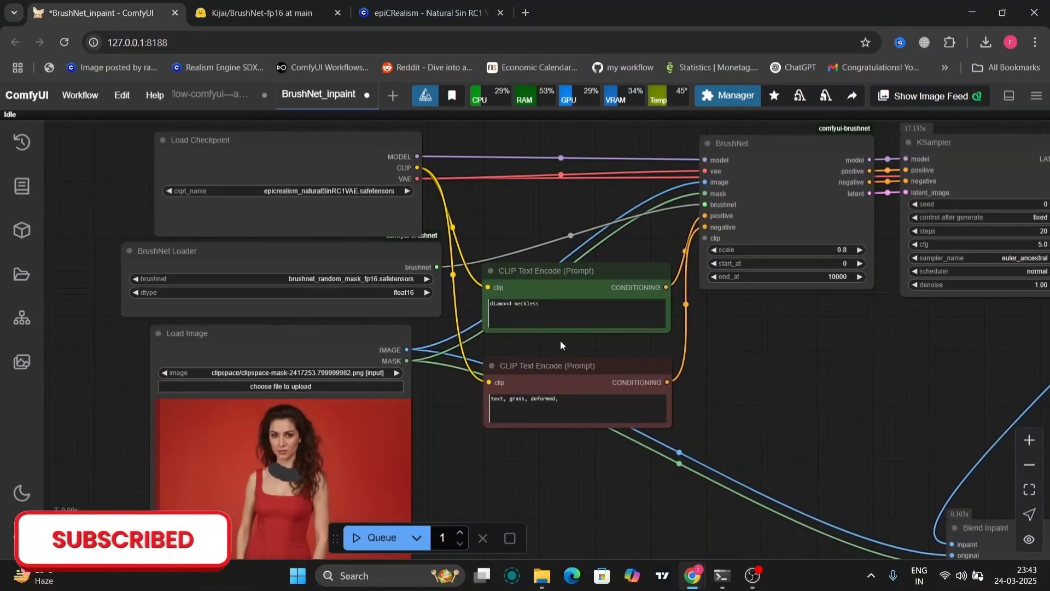
# Step: Save the red-dress necklace result from the Preview Image node to disk
pyautogui.moveTo(845, 413); pyautogui.dragTo(477, 383)
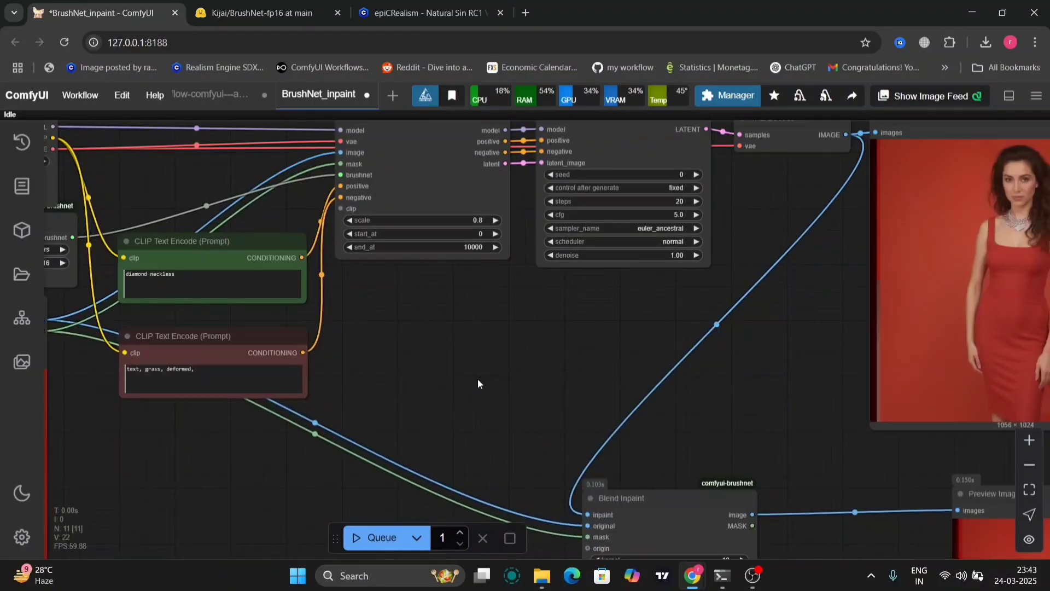
pyautogui.moveTo(792, 289); pyautogui.dragTo(378, 314)
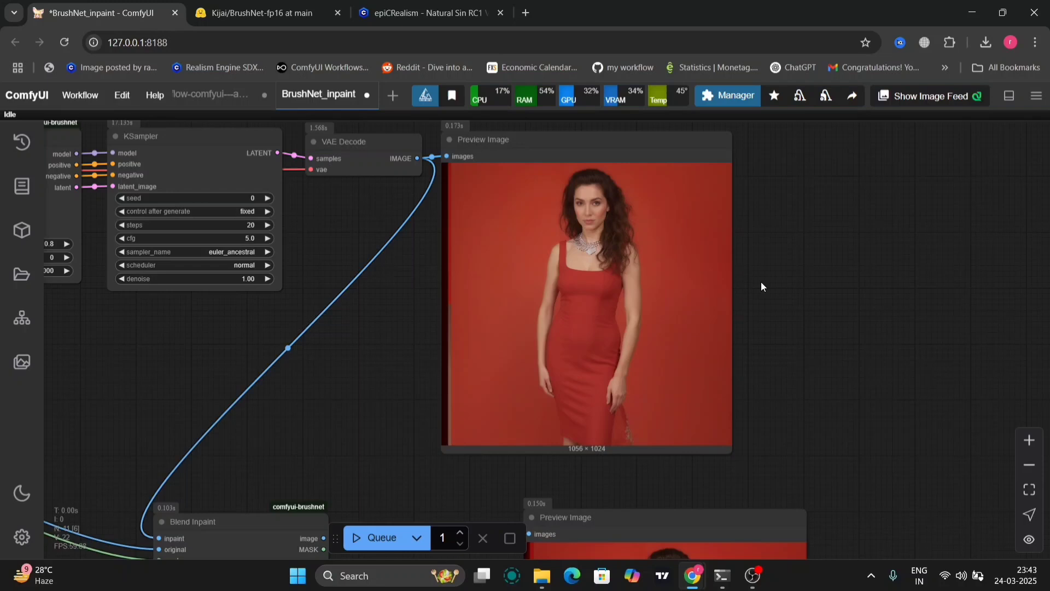
pyautogui.scroll(5, 761, 286)
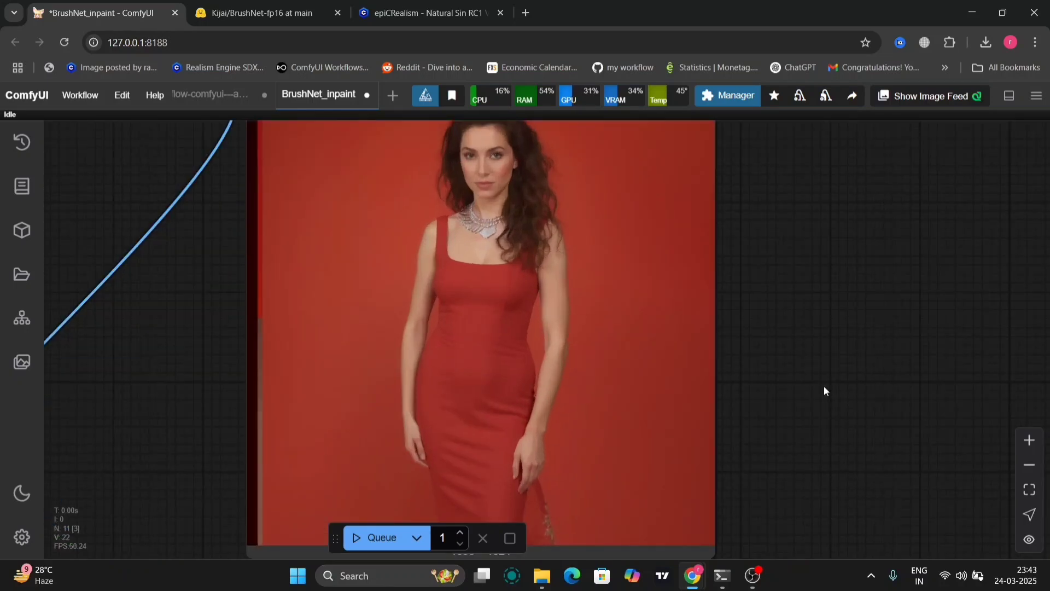
pyautogui.moveTo(824, 390); pyautogui.dragTo(799, 66)
pyautogui.moveTo(898, 386); pyautogui.dragTo(904, 206)
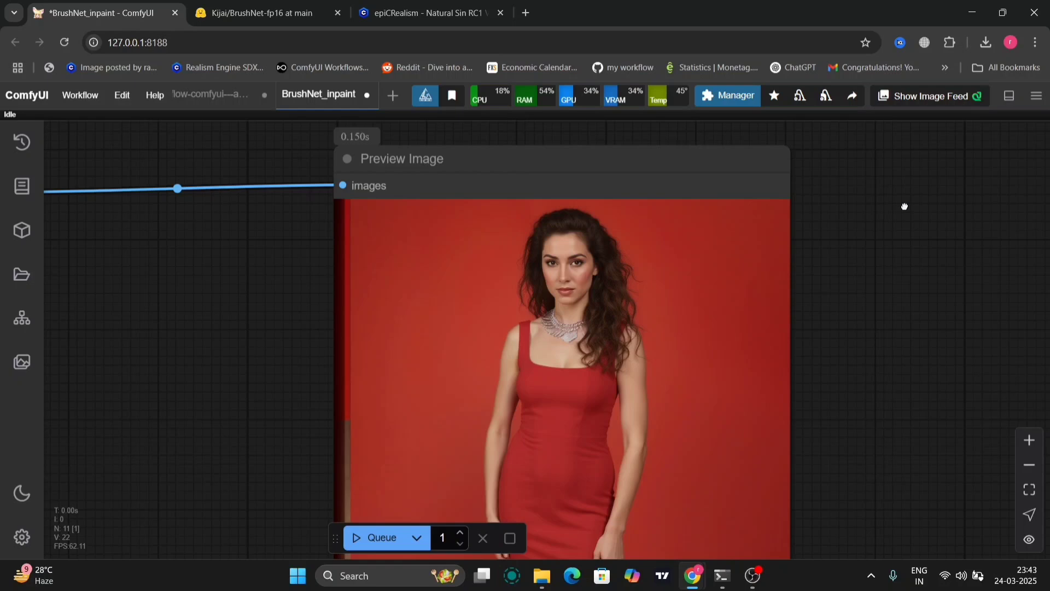
pyautogui.rightClick(697, 300)
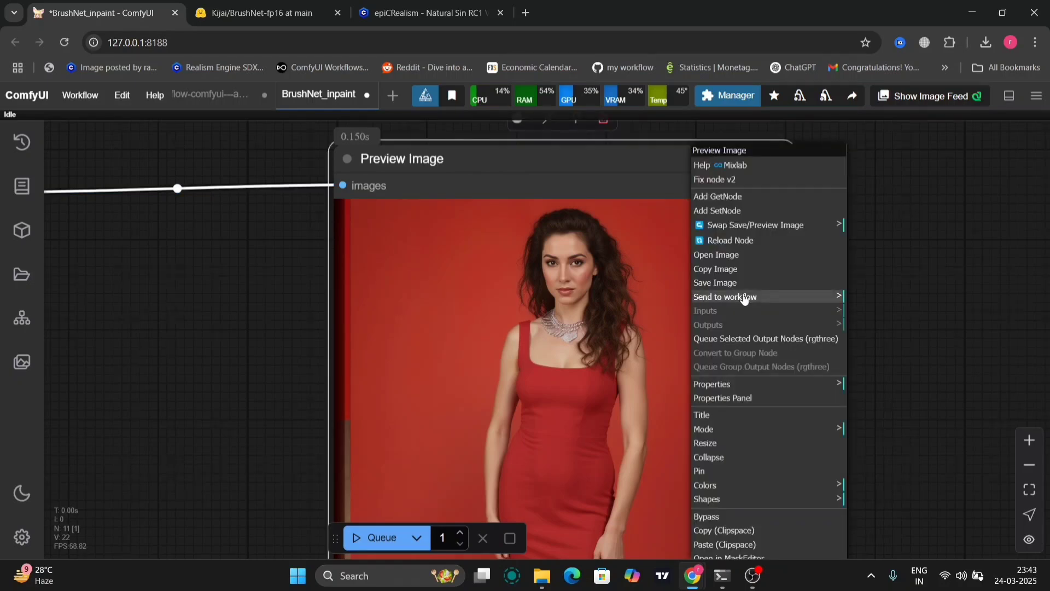
pyautogui.click(768, 285)
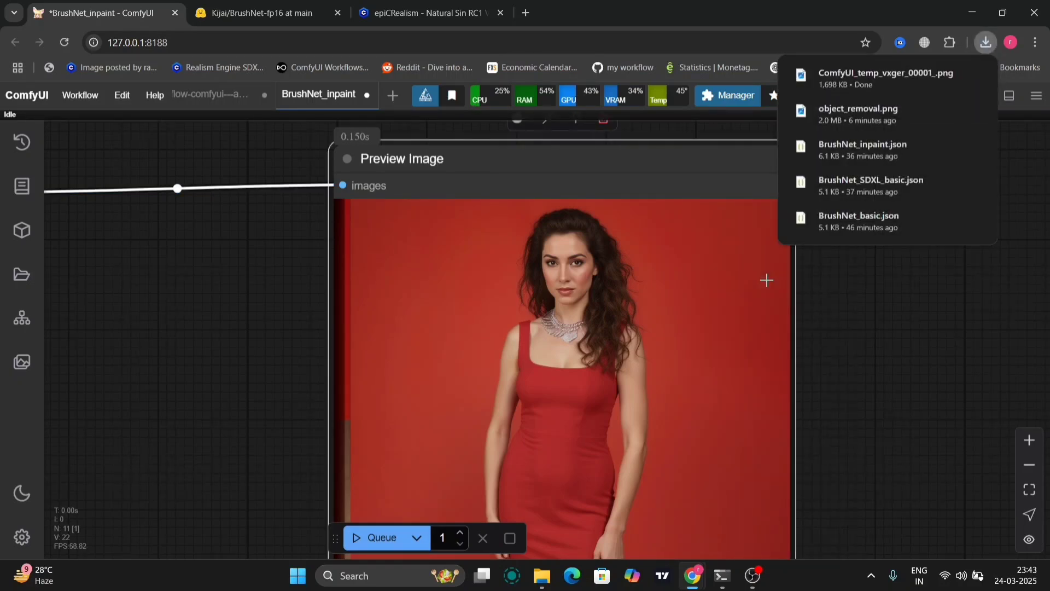
# Step: Move the BrushNet node up-right and nudge the positive prompt node closer
pyautogui.scroll(-5, 825, 339)
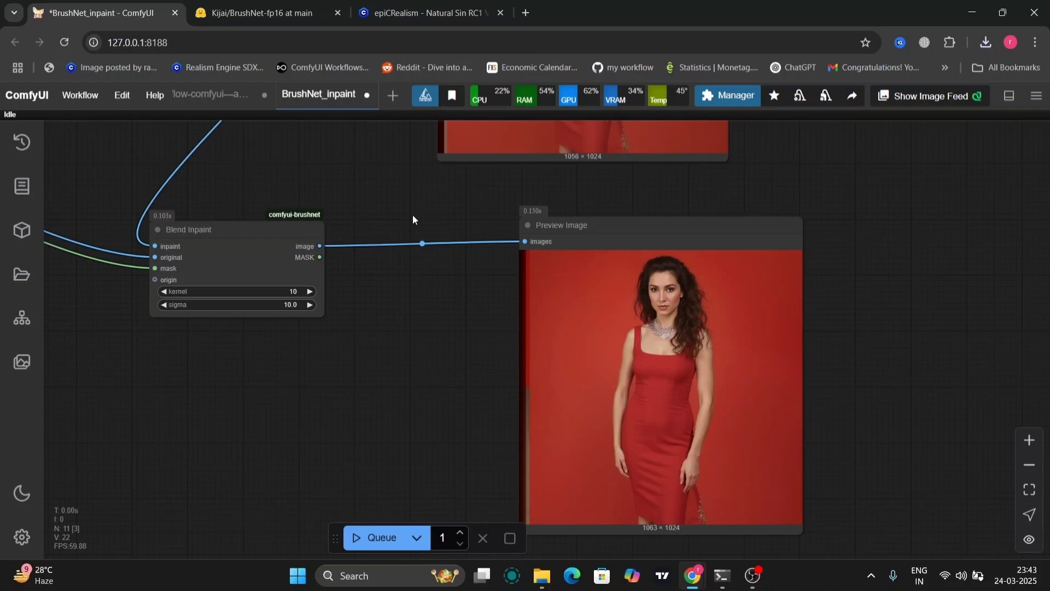
pyautogui.moveTo(401, 186); pyautogui.dragTo(599, 489)
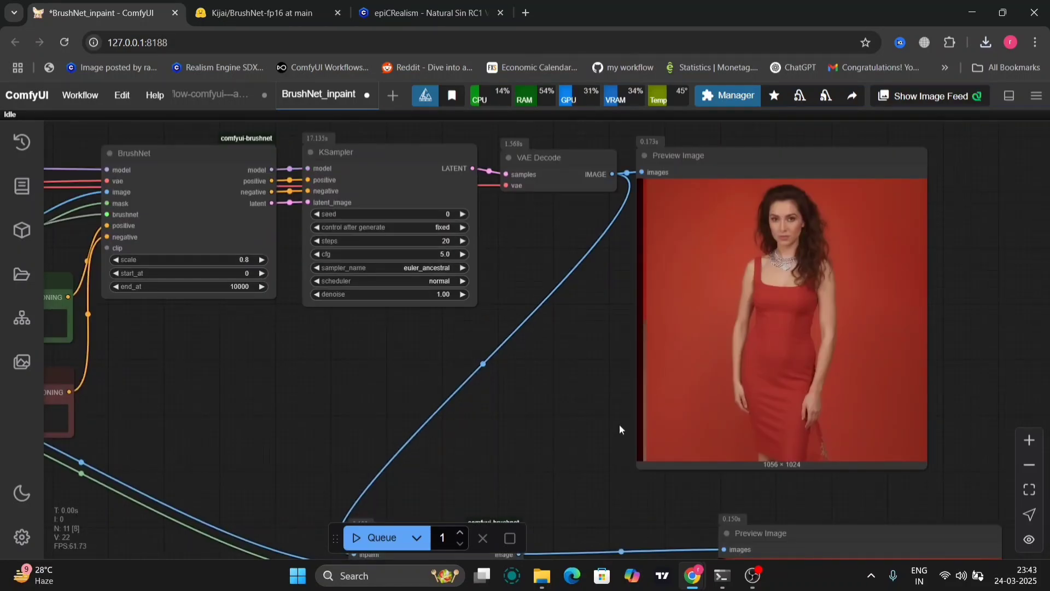
pyautogui.moveTo(507, 415); pyautogui.dragTo(634, 449)
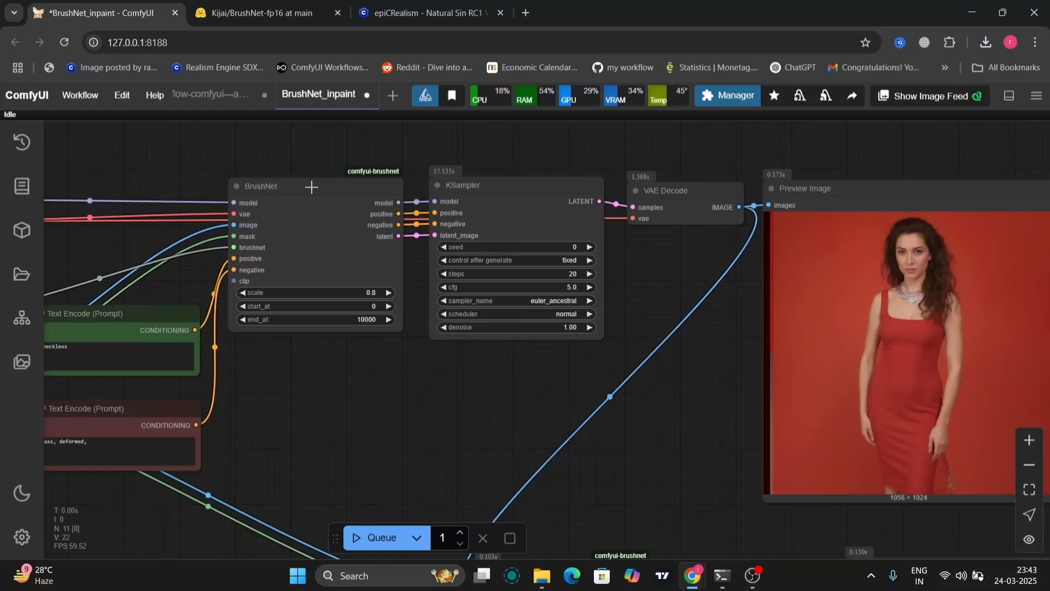
pyautogui.moveTo(310, 187)
pyautogui.mouseDown()
pyautogui.moveTo(330, 118)
pyautogui.moveTo(312, 171)
pyautogui.moveTo(298, 177)
pyautogui.mouseUp()
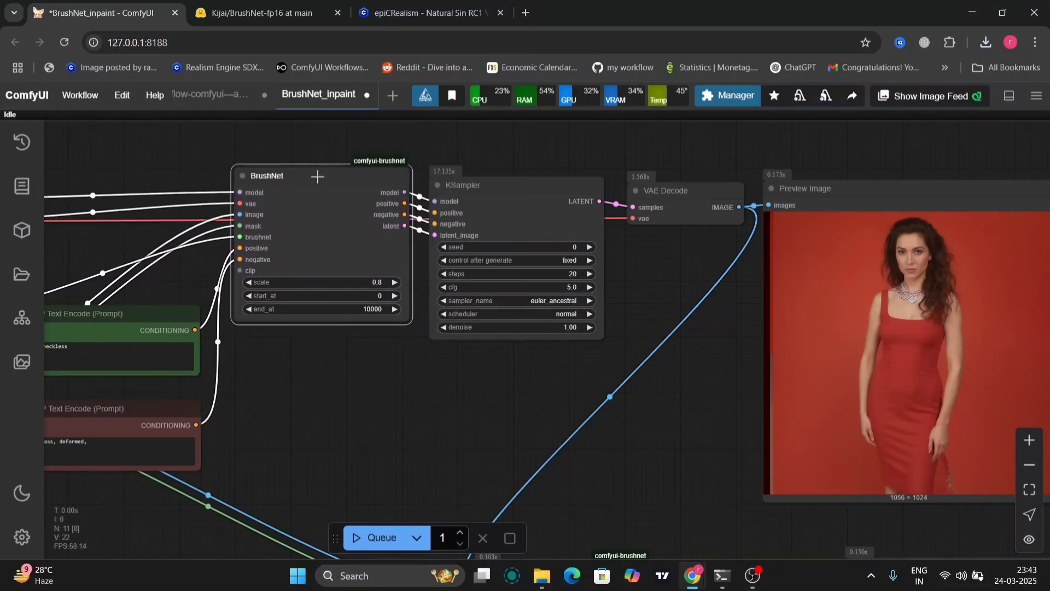
pyautogui.moveTo(377, 390); pyautogui.dragTo(614, 415)
pyautogui.moveTo(401, 347); pyautogui.dragTo(398, 341)
pyautogui.click(380, 430)
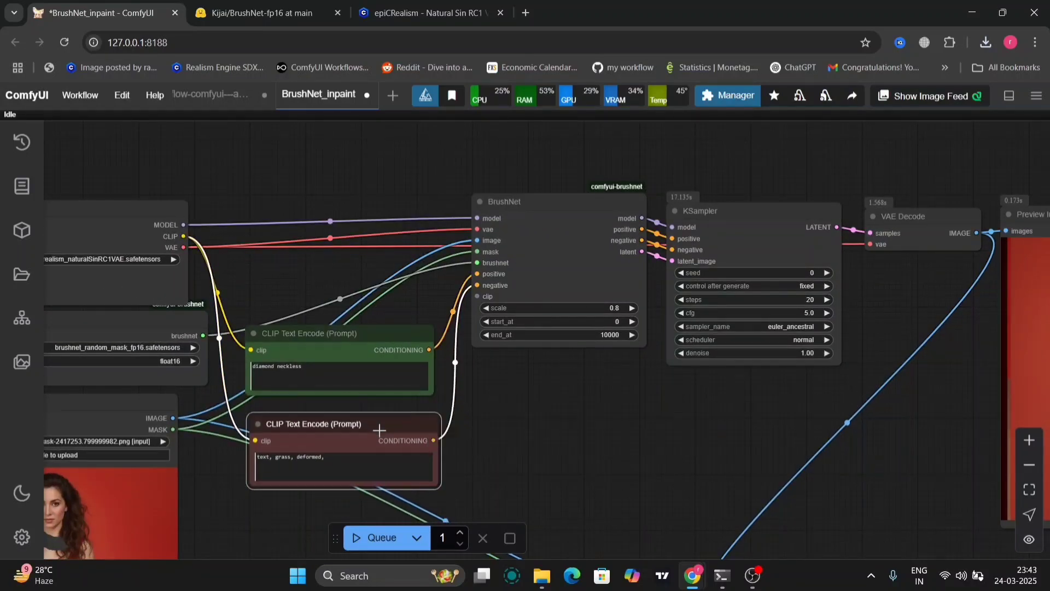
pyautogui.moveTo(557, 422)
pyautogui.mouseDown()
pyautogui.moveTo(643, 271)
pyautogui.moveTo(654, 219)
pyautogui.moveTo(544, 185)
pyautogui.moveTo(681, 414)
pyautogui.mouseUp()
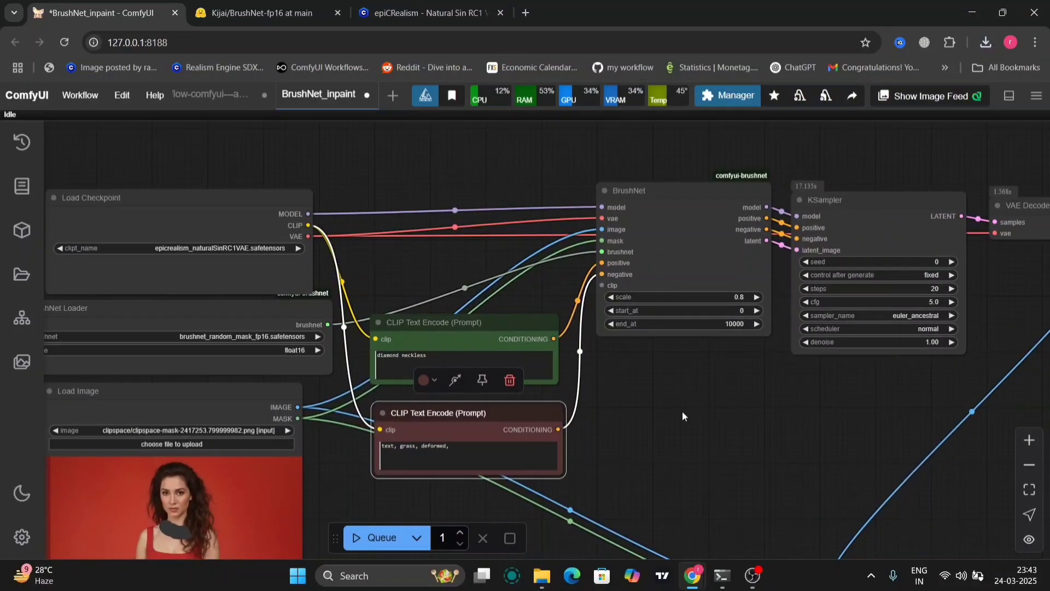
# Step: Export the workflow with ' Aiverse 2' appended, as 'BrushNet_inpaint Aiverse 2'
pyautogui.click(82, 96)
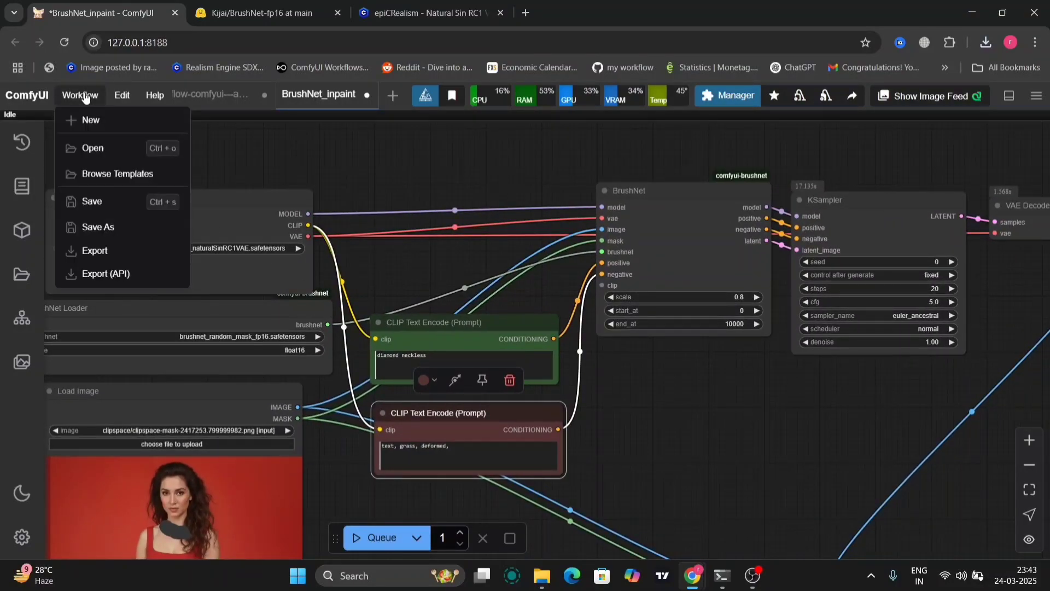
pyautogui.click(104, 249)
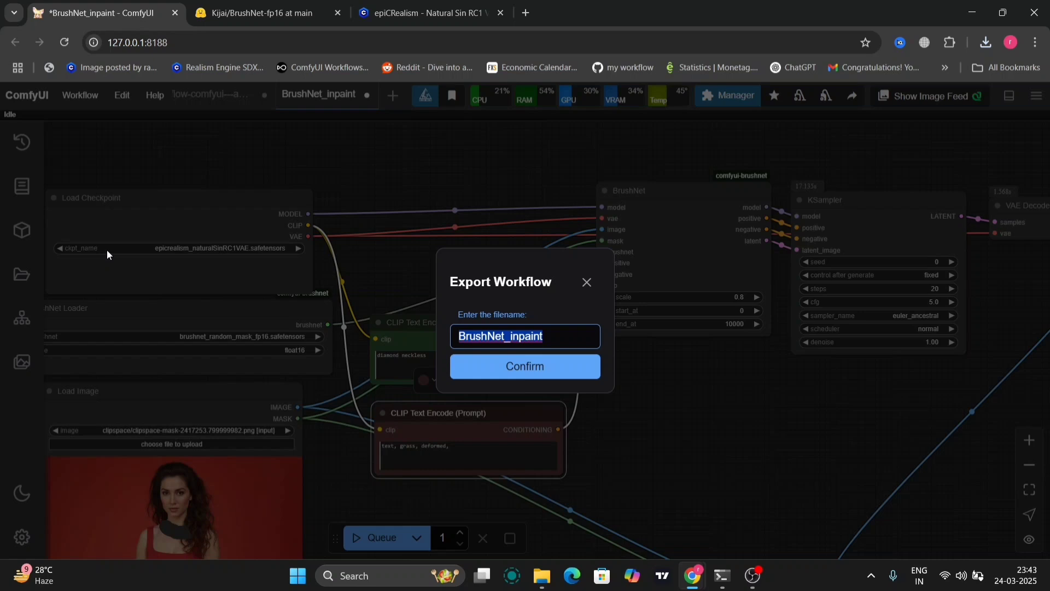
pyautogui.press('End')
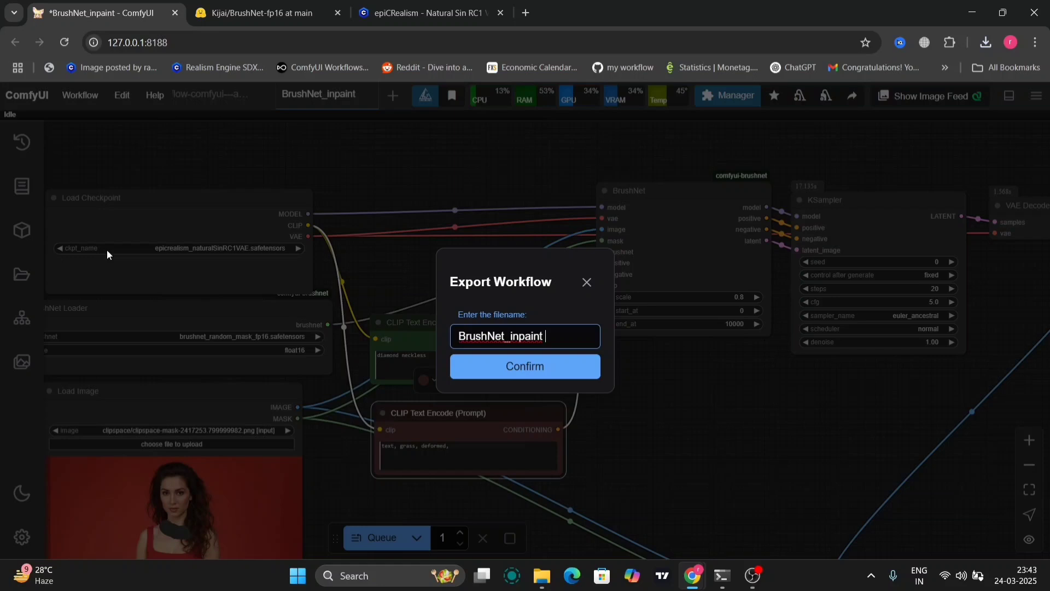
pyautogui.write('Aiverse 2')
pyautogui.click(566, 365)
pyautogui.moveTo(420, 253); pyautogui.dragTo(542, 251)
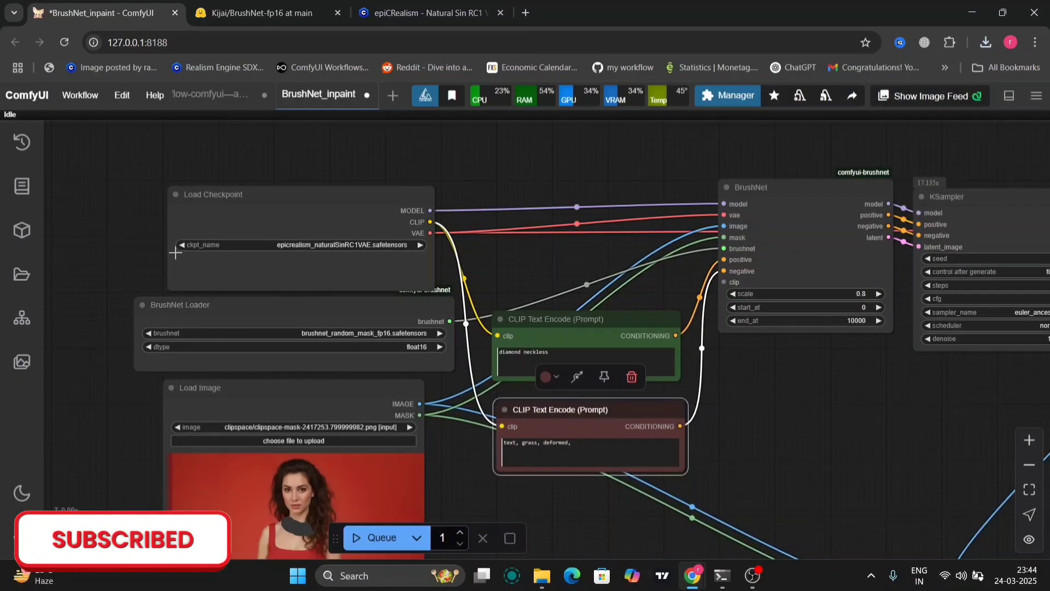
# Step: Scroll the epiCRealism Civitai page to the '1 File' section showing the 1.99 GB pruned fp16 download
pyautogui.click(432, 5)
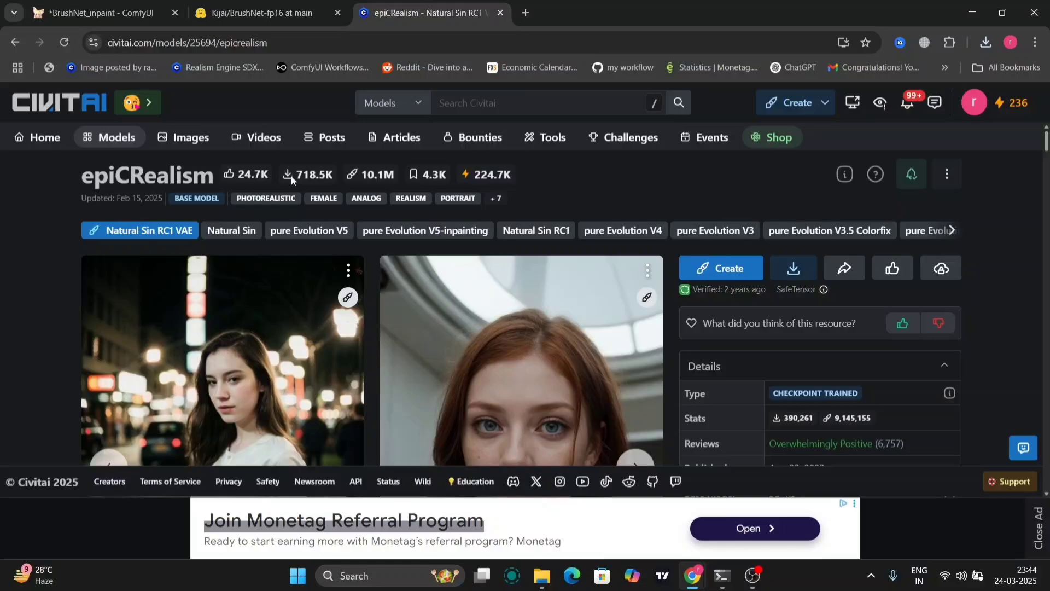
pyautogui.scroll(-5, 816, 372)
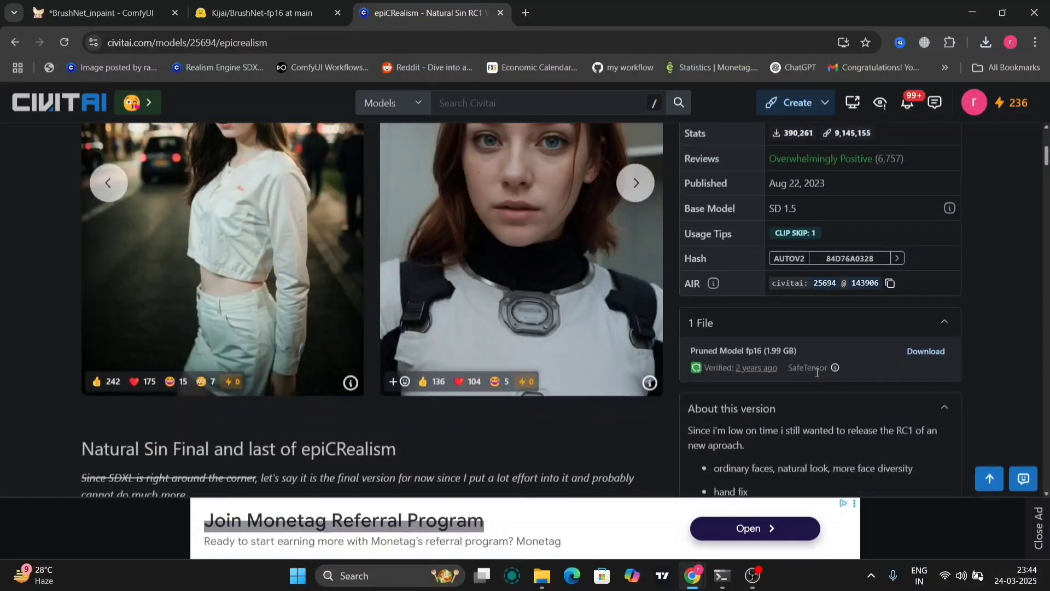
pyautogui.scroll(-2, 816, 372)
pyautogui.scroll(1, 816, 372)
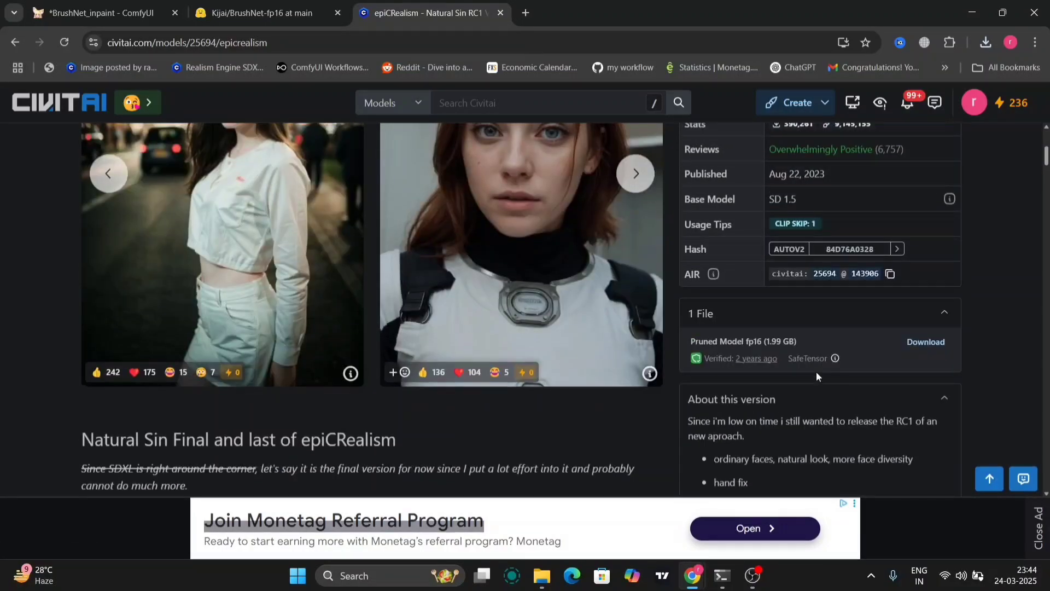
pyautogui.scroll(1, 816, 372)
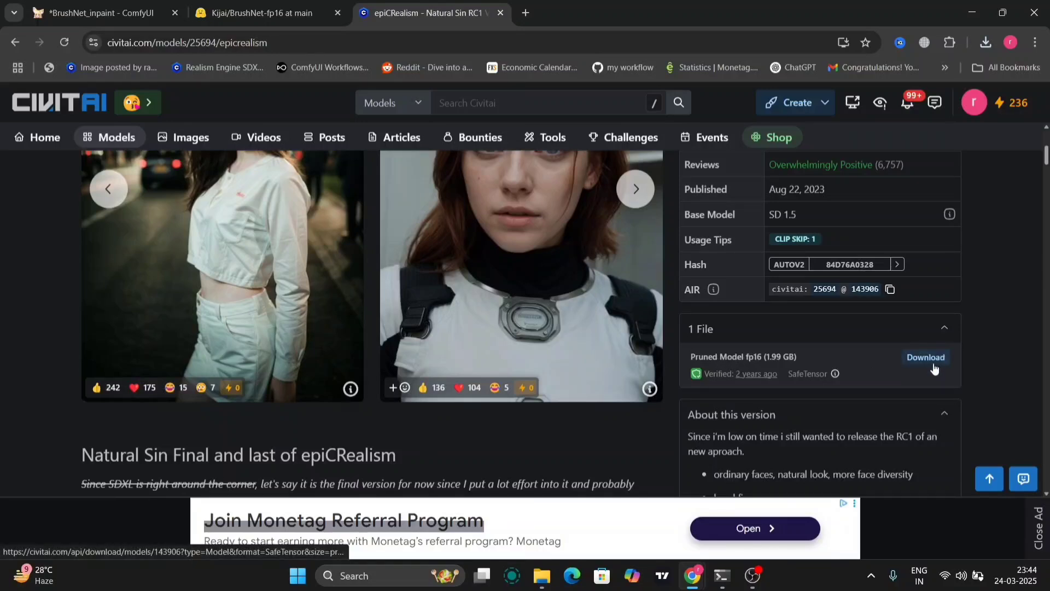
pyautogui.moveTo(542, 587)
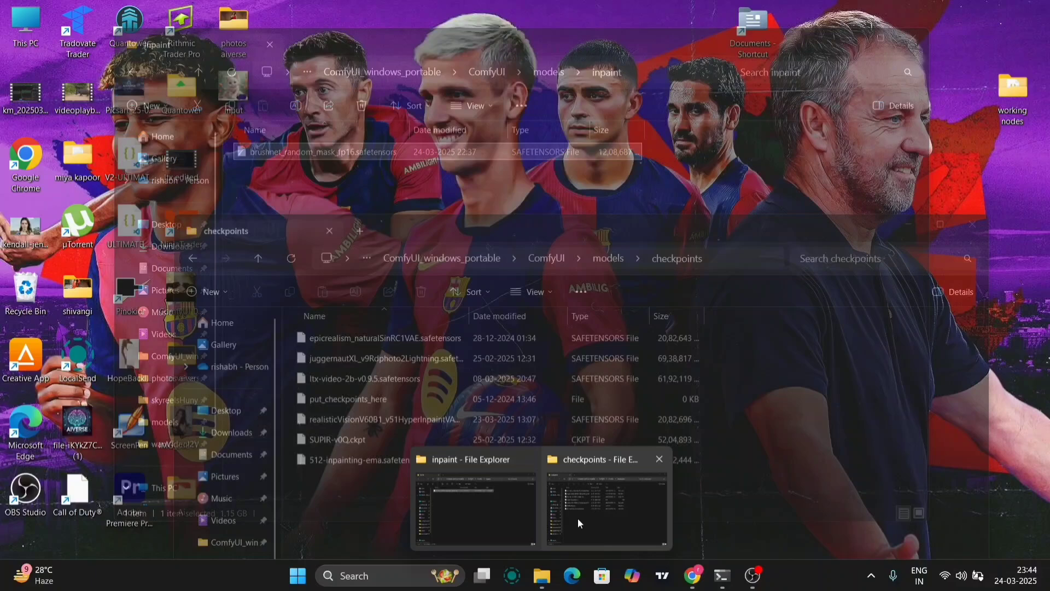
# Step: Check the models/checkpoints folder in File Explorer, then return to the Kijai/BrushNet-fp16 browser page
pyautogui.click(579, 520)
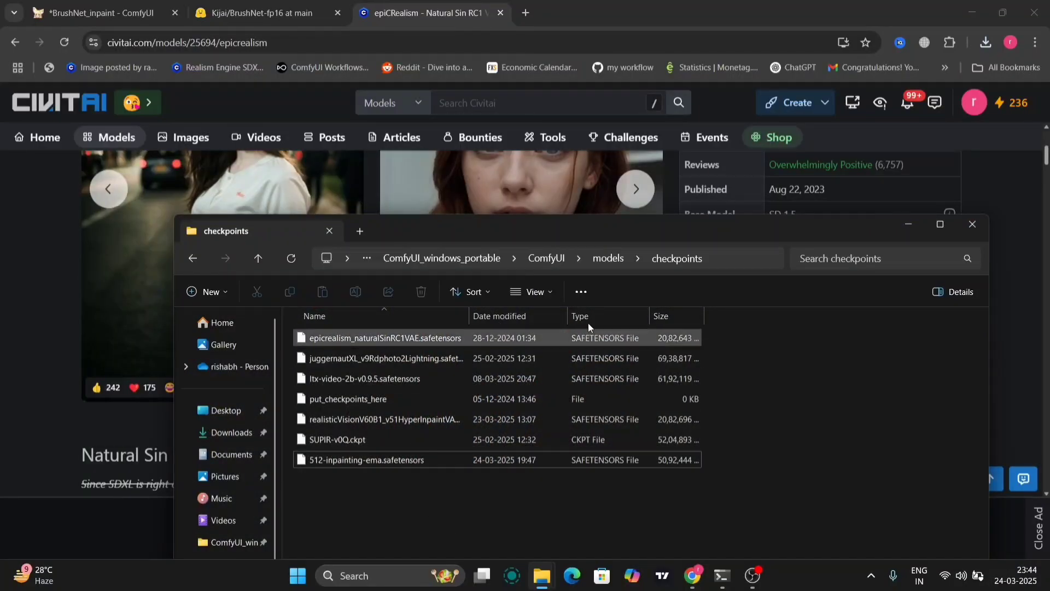
pyautogui.click(620, 257)
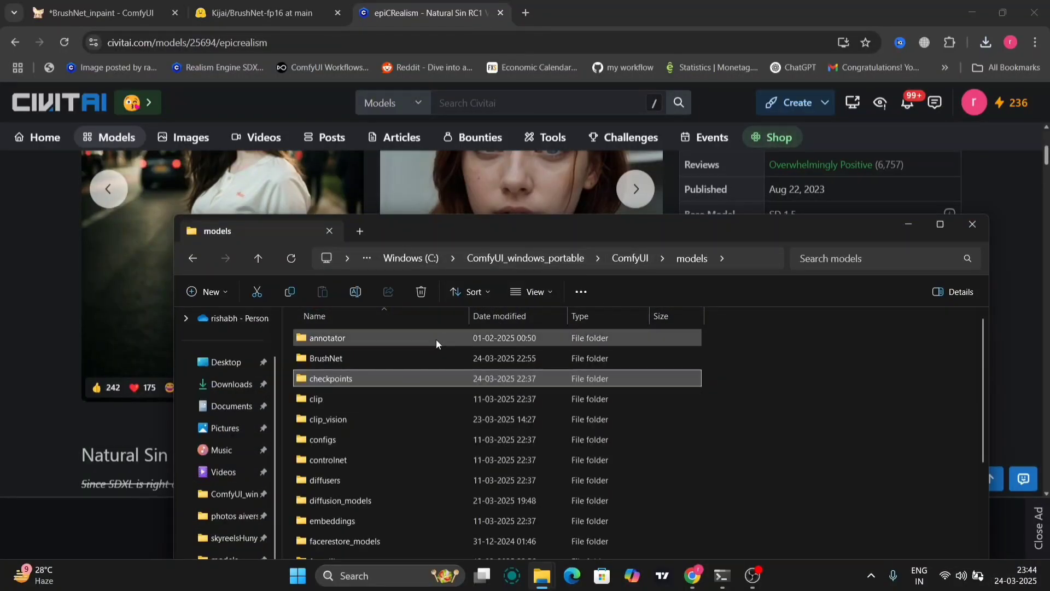
pyautogui.doubleClick(428, 377)
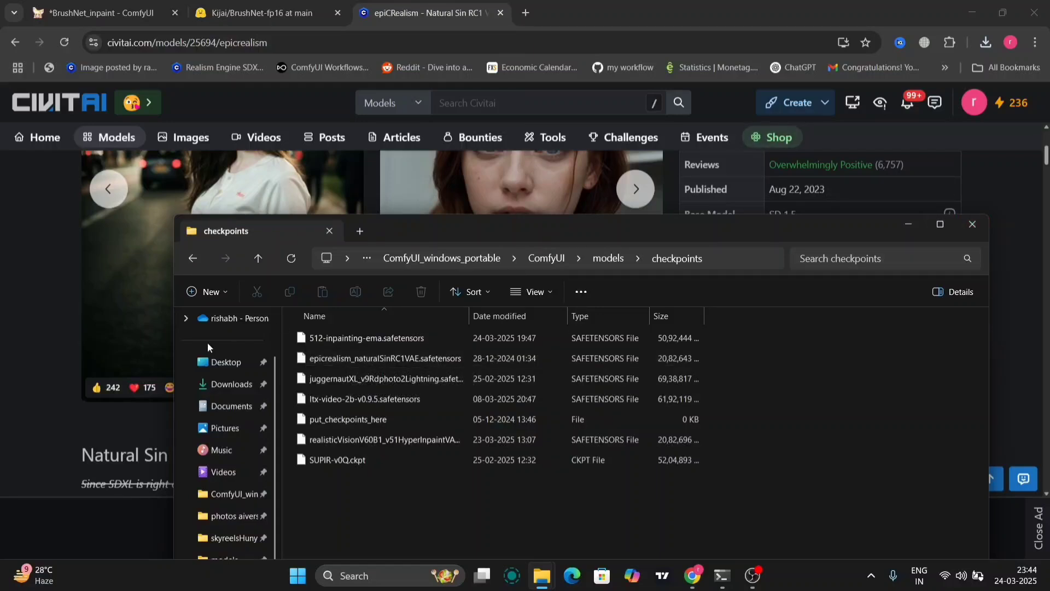
pyautogui.click(193, 265)
pyautogui.click(257, 12)
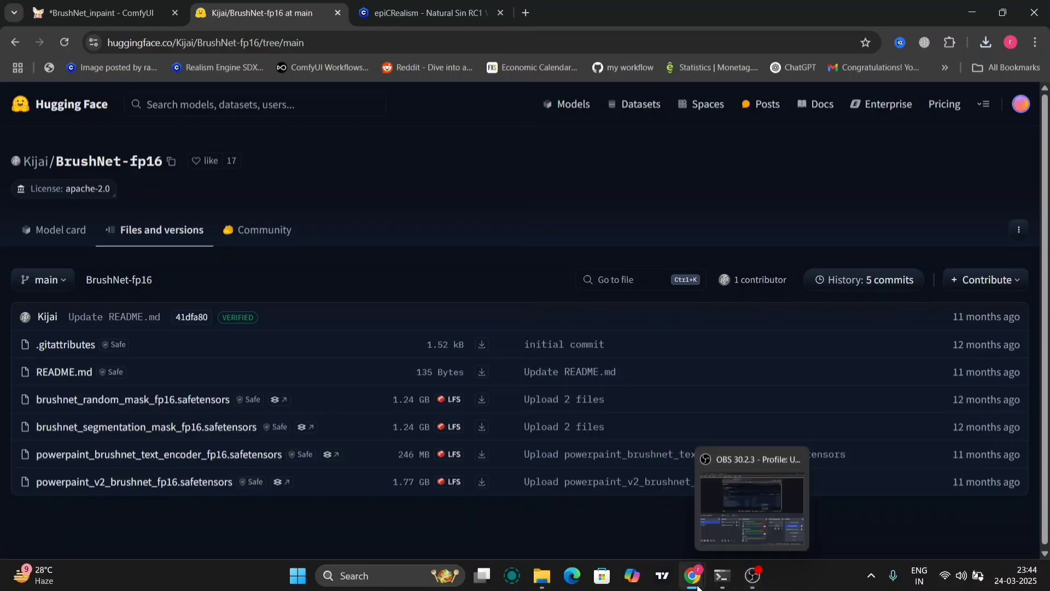
# Step: Switch from the BrushNet-fp16 page back to Explorer's models folder
pyautogui.moveTo(696, 587)
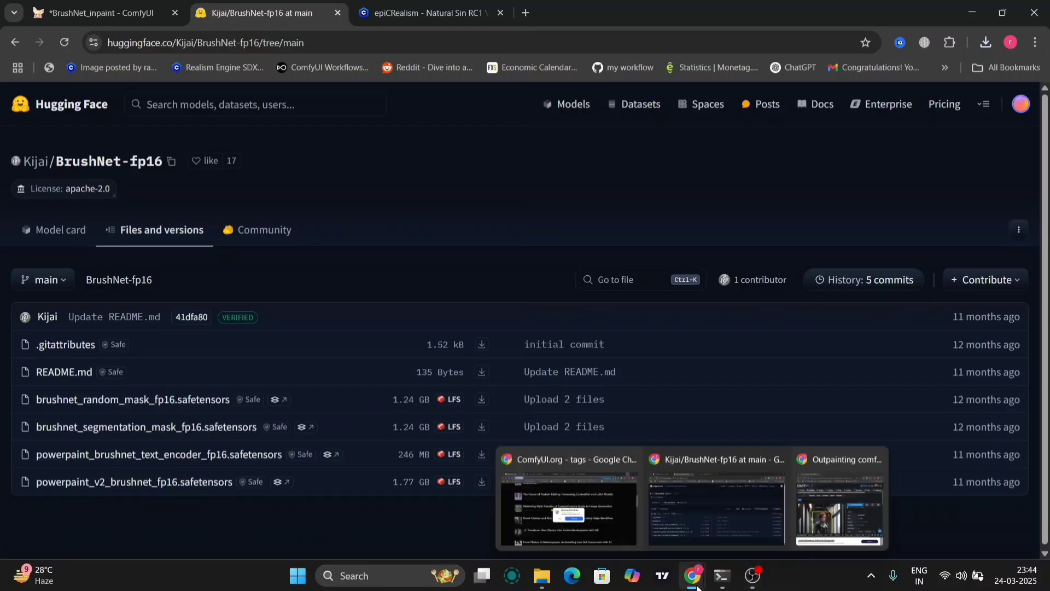
pyautogui.click(727, 491)
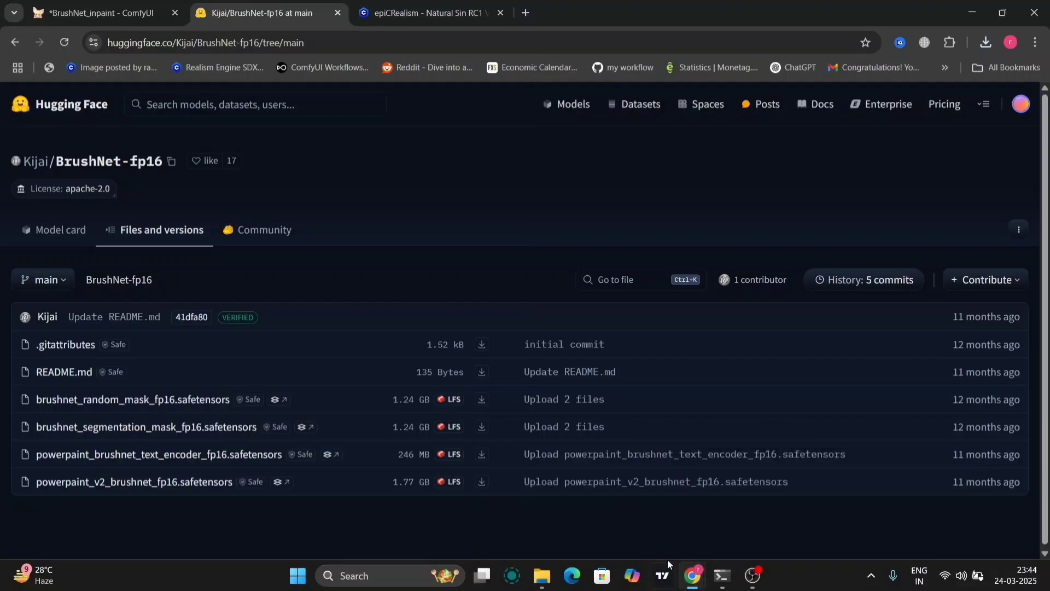
pyautogui.moveTo(541, 586)
pyautogui.click(511, 529)
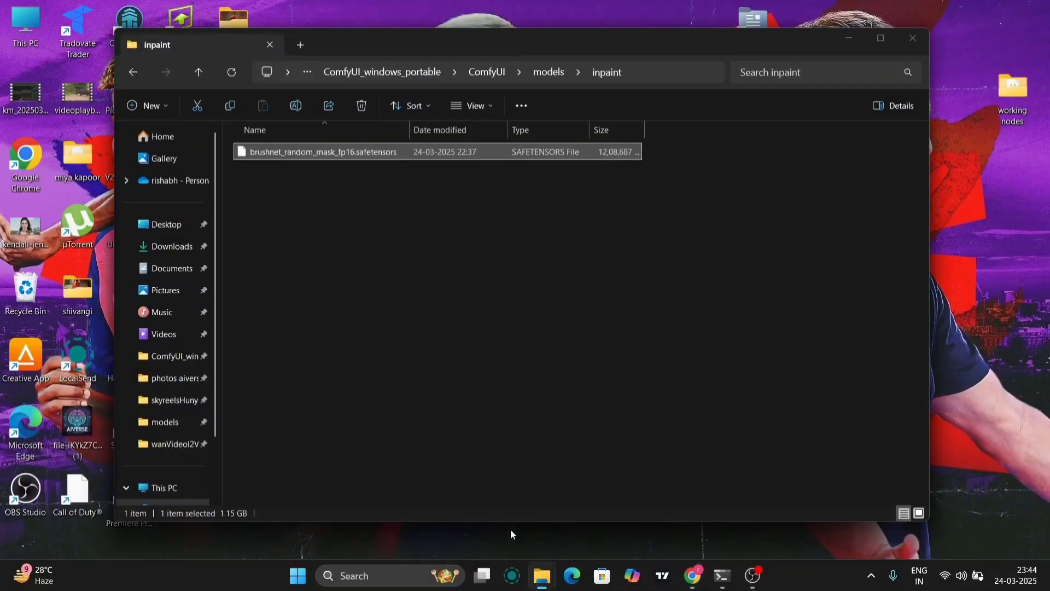
pyautogui.click(132, 72)
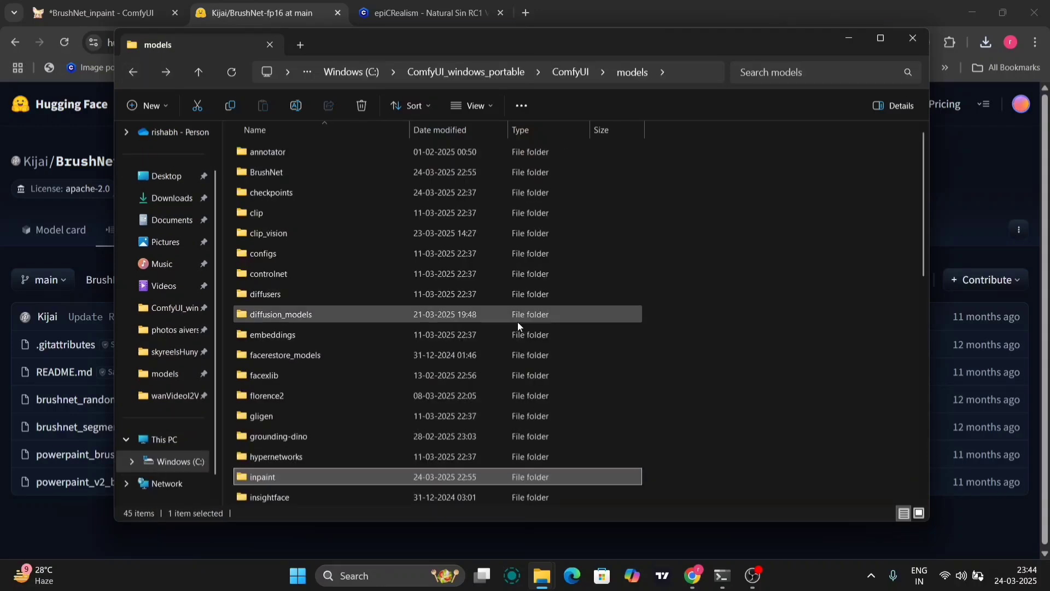
# Step: Try creating an 'inpaint' folder, cancel it, and delete the extra New folder (3)
pyautogui.click(146, 106)
pyautogui.click(171, 139)
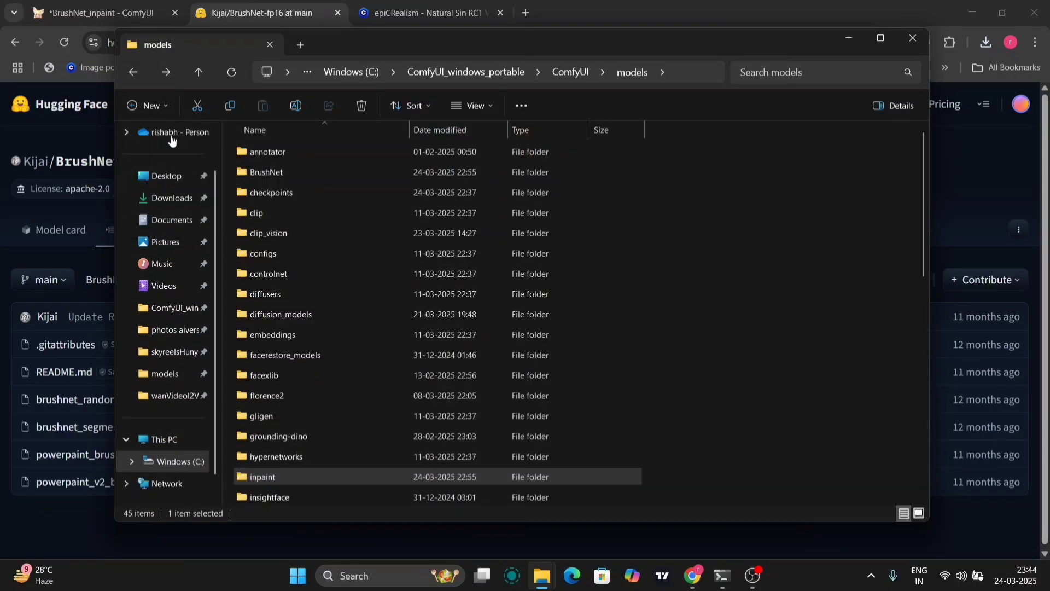
pyautogui.press('BackSpace')
pyautogui.write('in')
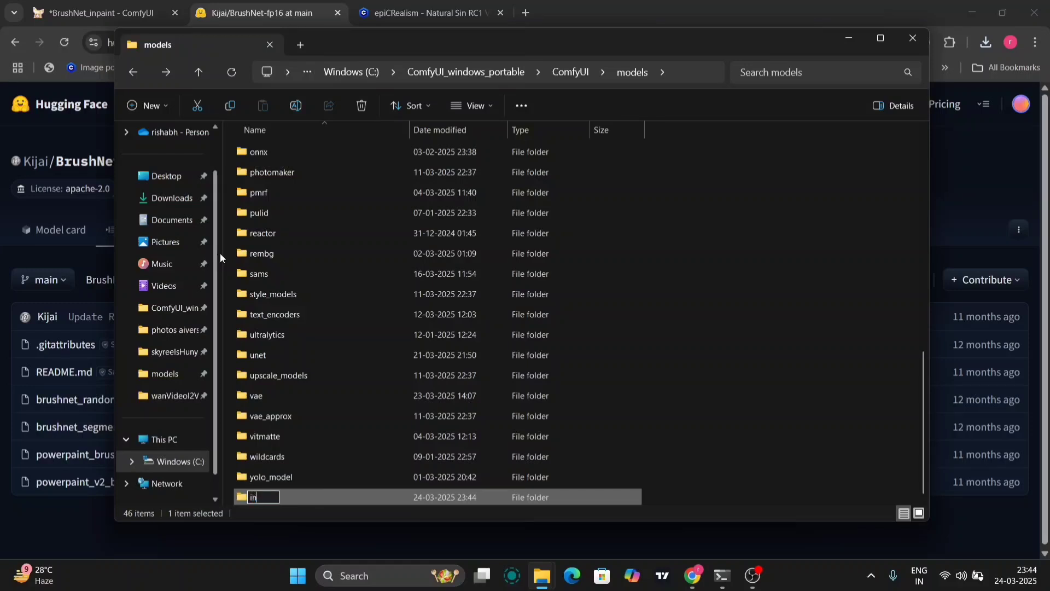
pyautogui.write('paint')
pyautogui.hotkey('ctrl', 'a')
pyautogui.press('Escape')
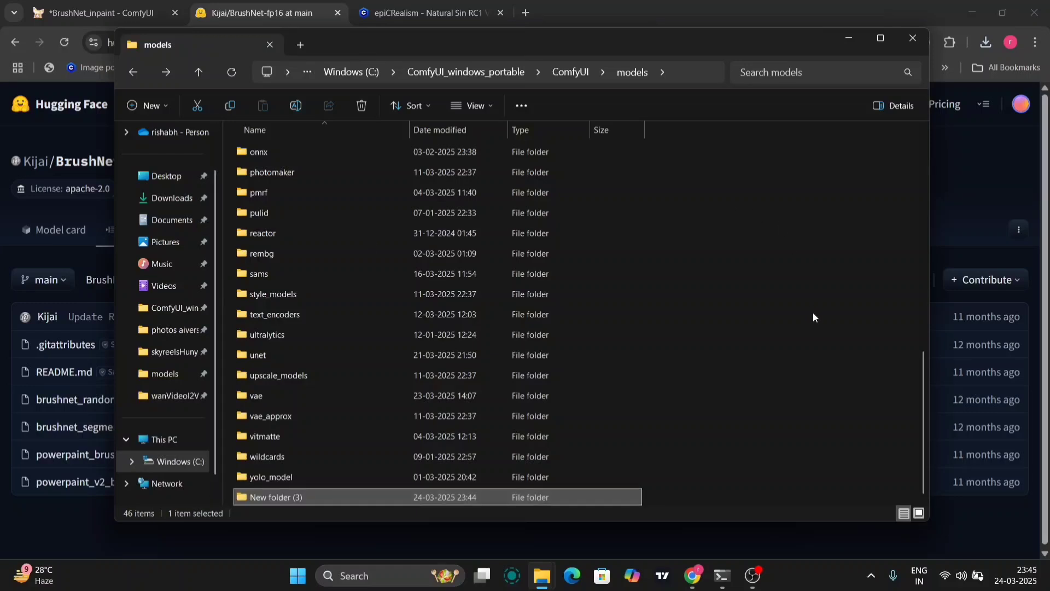
pyautogui.click(813, 313)
pyautogui.click(477, 500)
pyautogui.click(369, 109)
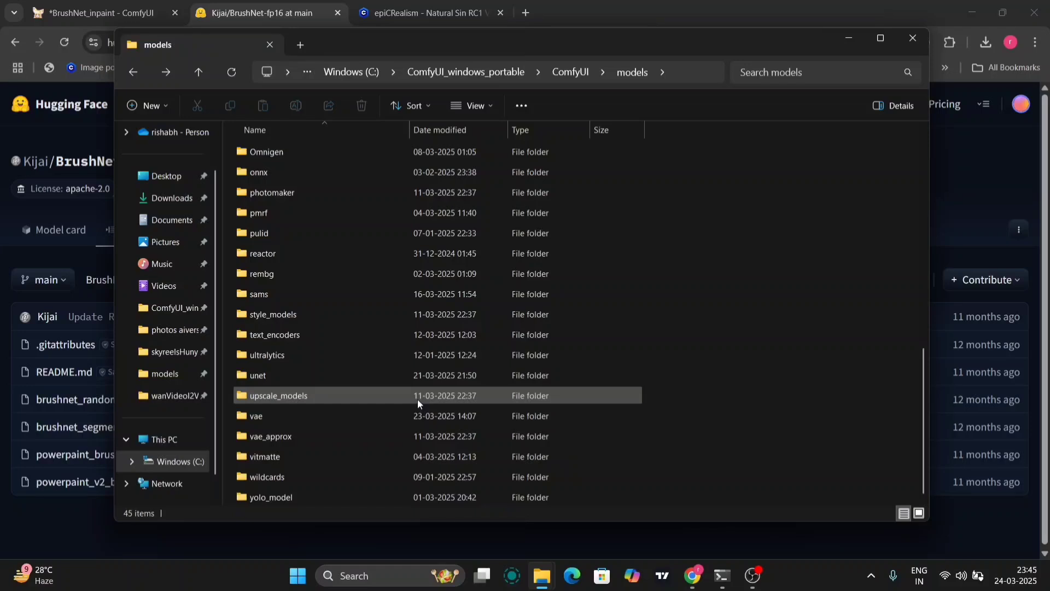
# Step: Confirm brushnet_random_mask_fp16.safetensors is in the inpaint folder, then minimize Explorer
pyautogui.scroll(2, 336, 294)
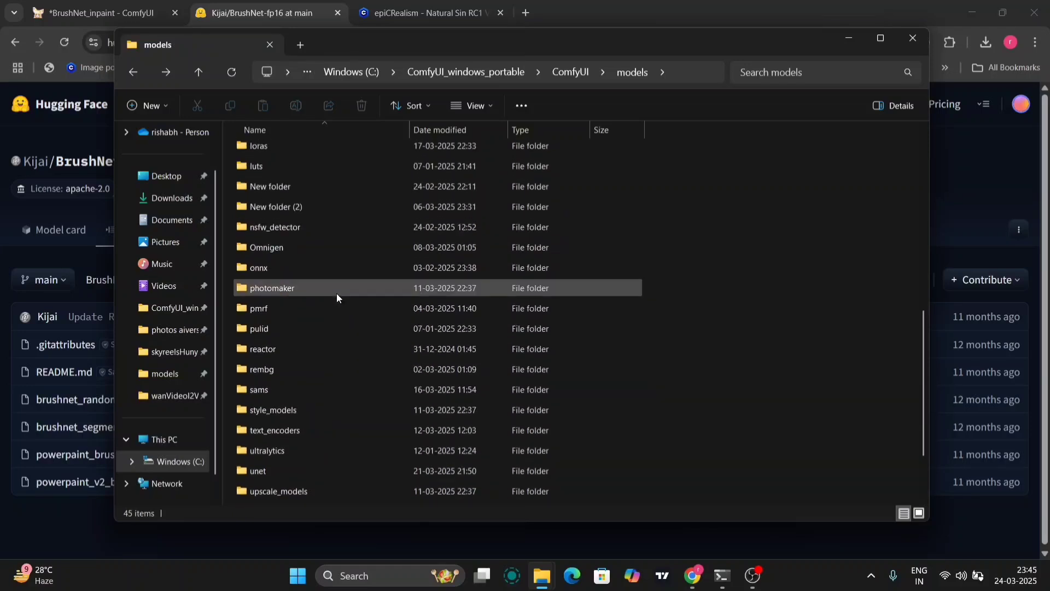
pyautogui.scroll(3, 337, 293)
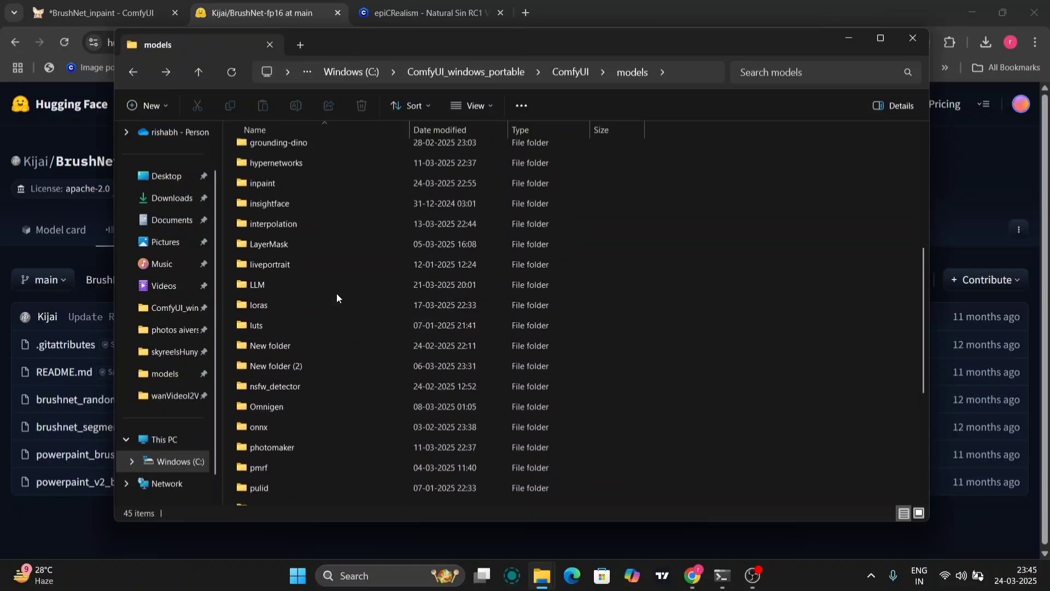
pyautogui.scroll(1, 336, 293)
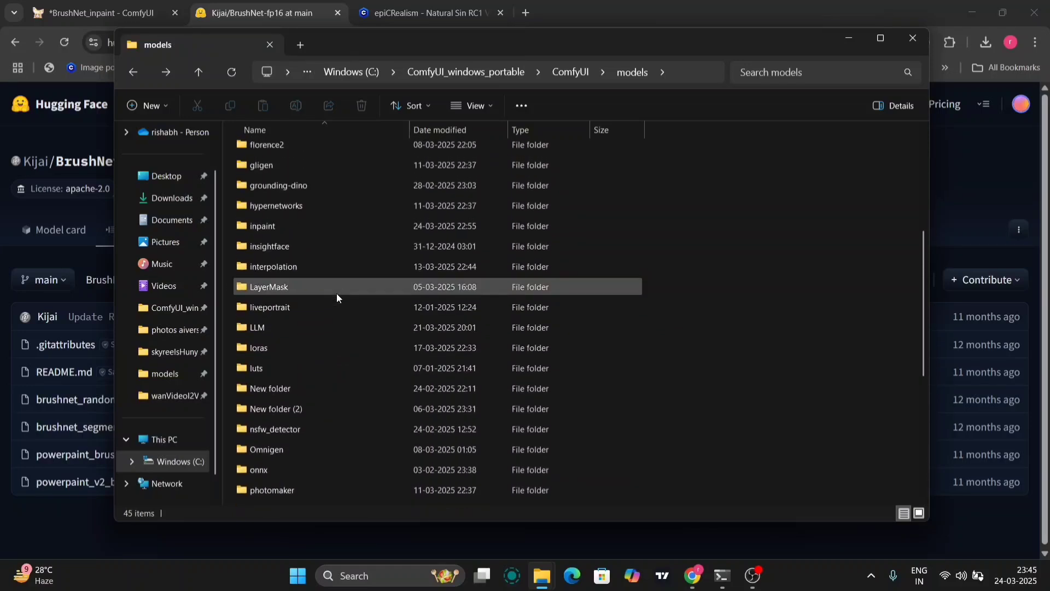
pyautogui.doubleClick(263, 228)
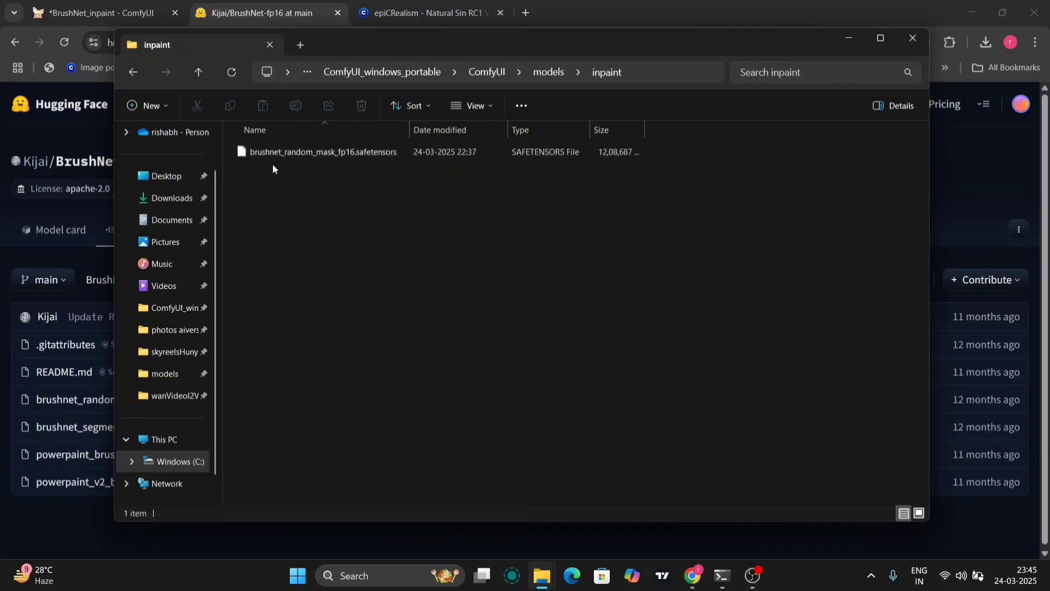
pyautogui.click(846, 38)
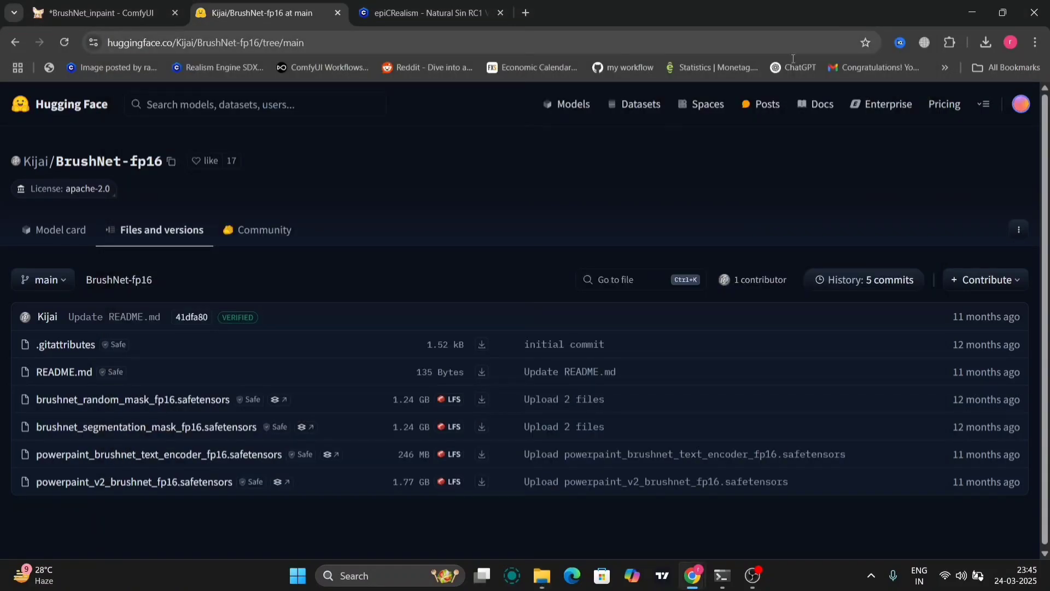
# Step: Return to the ComfyUI BrushNet workflow and pan across KSampler, Blend Inpaint and both Preview Image nodes
pyautogui.click(116, 7)
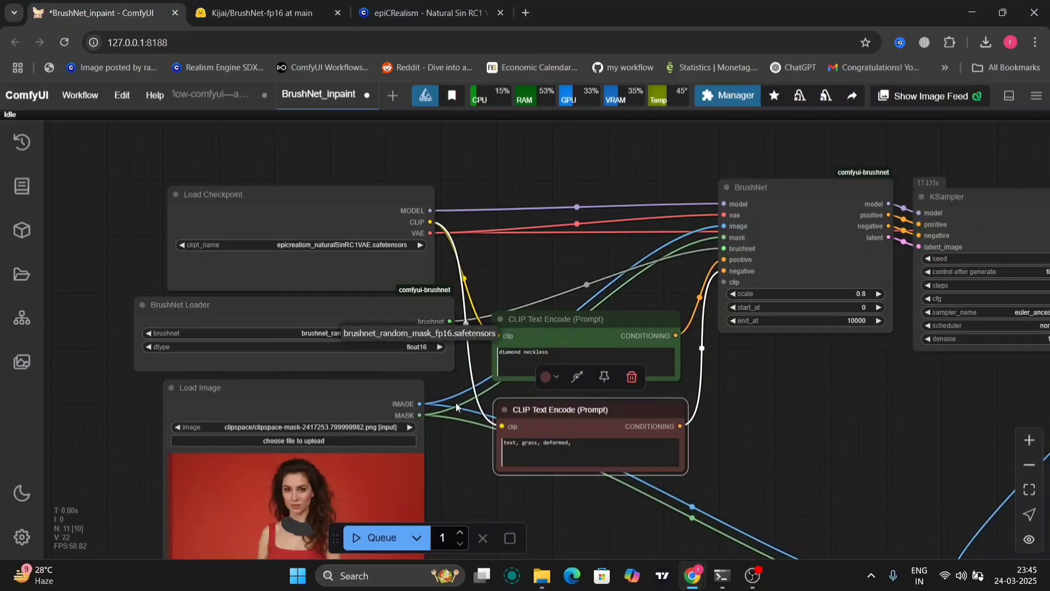
pyautogui.click(460, 461)
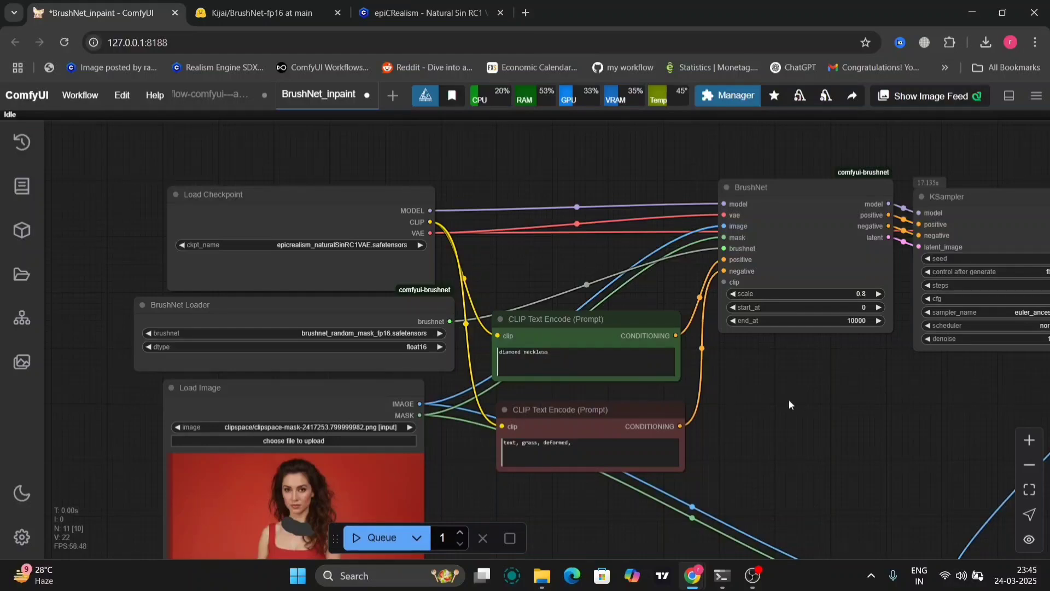
pyautogui.moveTo(720, 383); pyautogui.dragTo(386, 381)
pyautogui.moveTo(520, 404)
pyautogui.mouseDown()
pyautogui.moveTo(202, 391)
pyautogui.moveTo(222, 211)
pyautogui.moveTo(305, 182)
pyautogui.moveTo(362, 190)
pyautogui.moveTo(233, 119)
pyautogui.moveTo(582, 288)
pyautogui.moveTo(619, 348)
pyautogui.moveTo(729, 411)
pyautogui.moveTo(830, 398)
pyautogui.mouseUp()
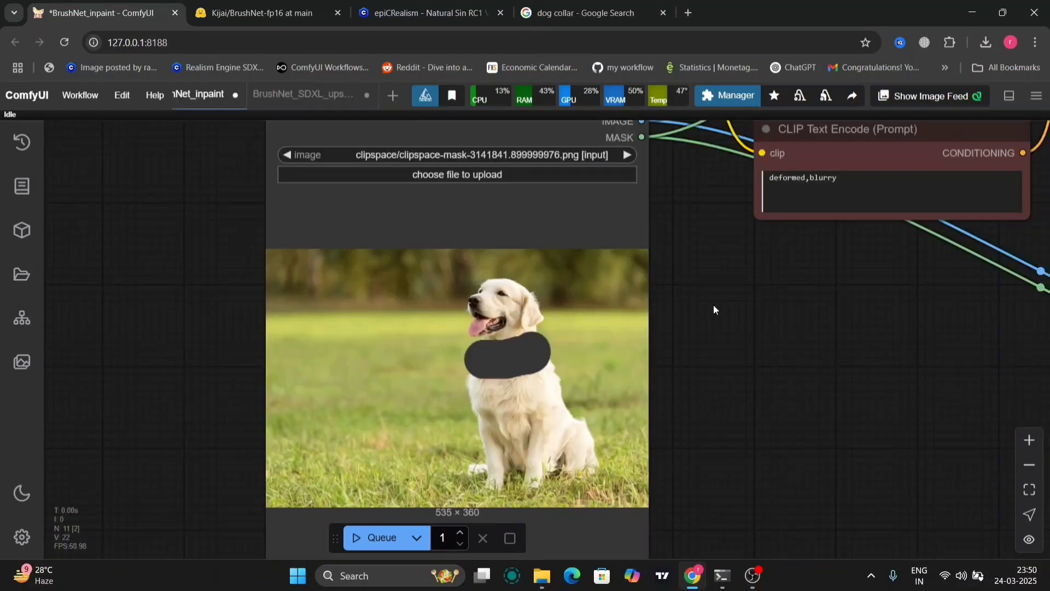
# Step: Zoom in on the masked chest of the dog in the Load Image node
pyautogui.scroll(-3, 713, 310)
pyautogui.scroll(3, 713, 310)
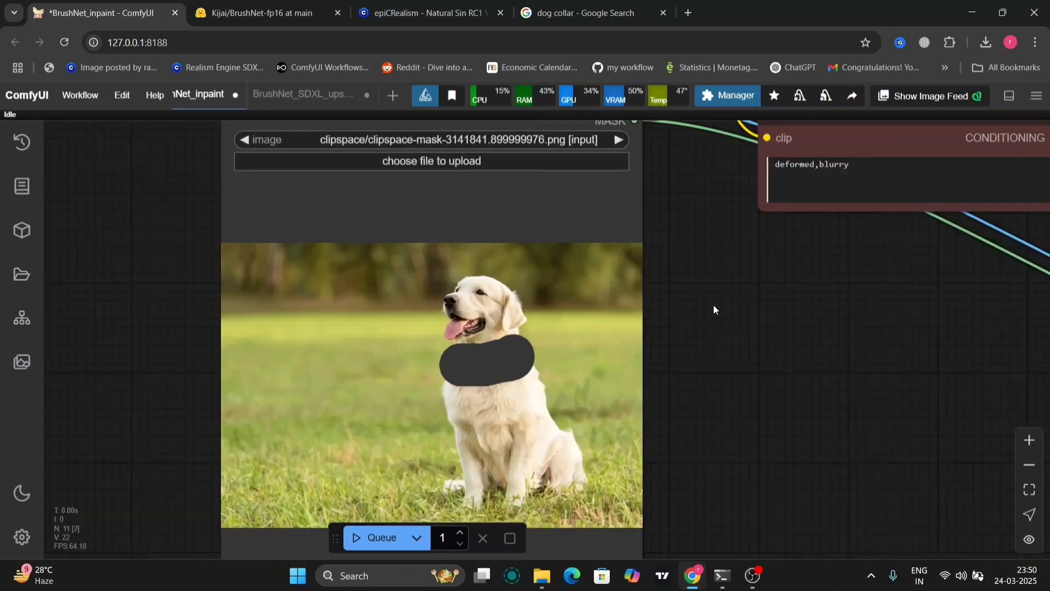
pyautogui.scroll(1, 713, 306)
pyautogui.scroll(8, 480, 424)
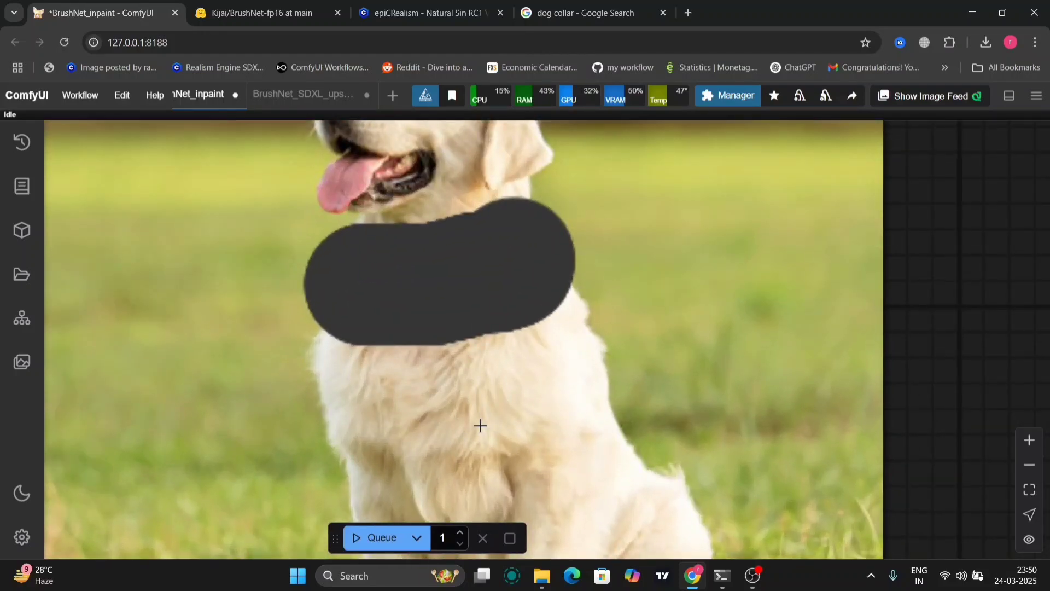
pyautogui.scroll(-8, 479, 425)
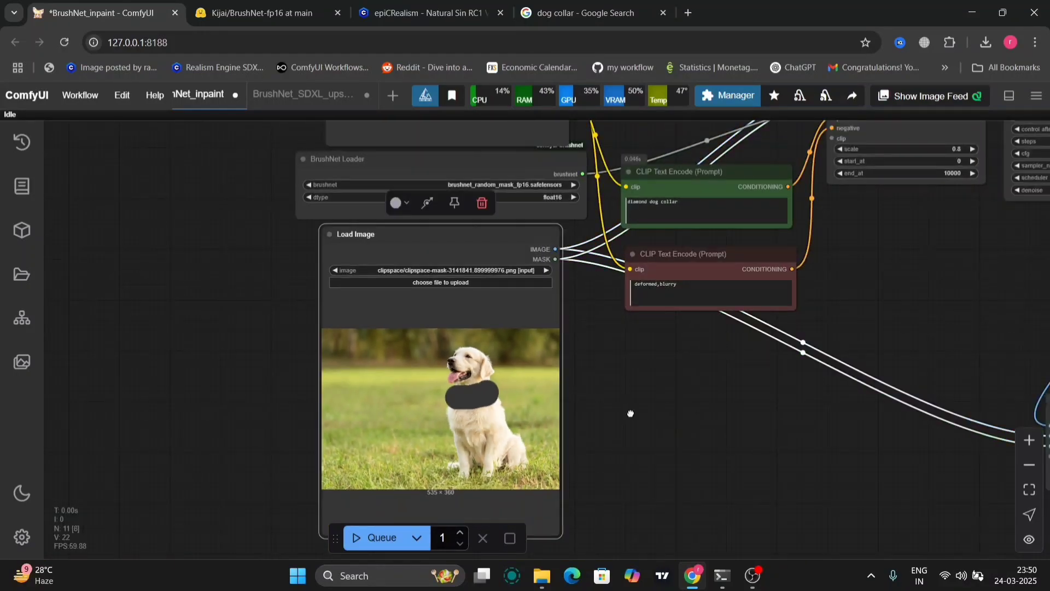
# Step: Pan to Blend Inpaint and the preview showing the dog with a collar, then back to the loaders and prompts
pyautogui.moveTo(630, 414); pyautogui.dragTo(557, 465)
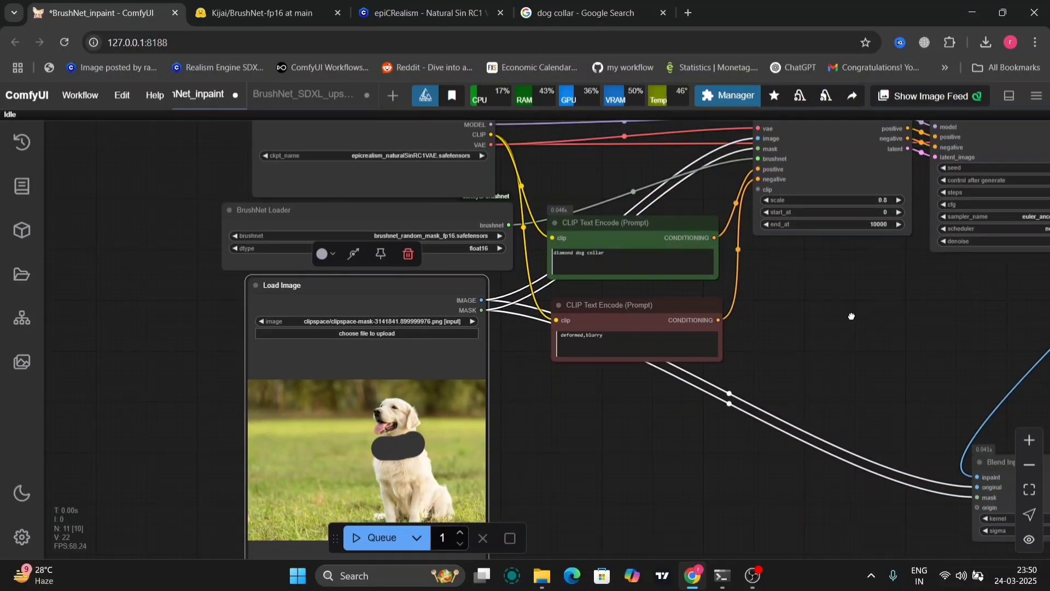
pyautogui.moveTo(852, 317); pyautogui.dragTo(458, 230)
pyautogui.moveTo(562, 249); pyautogui.dragTo(305, 163)
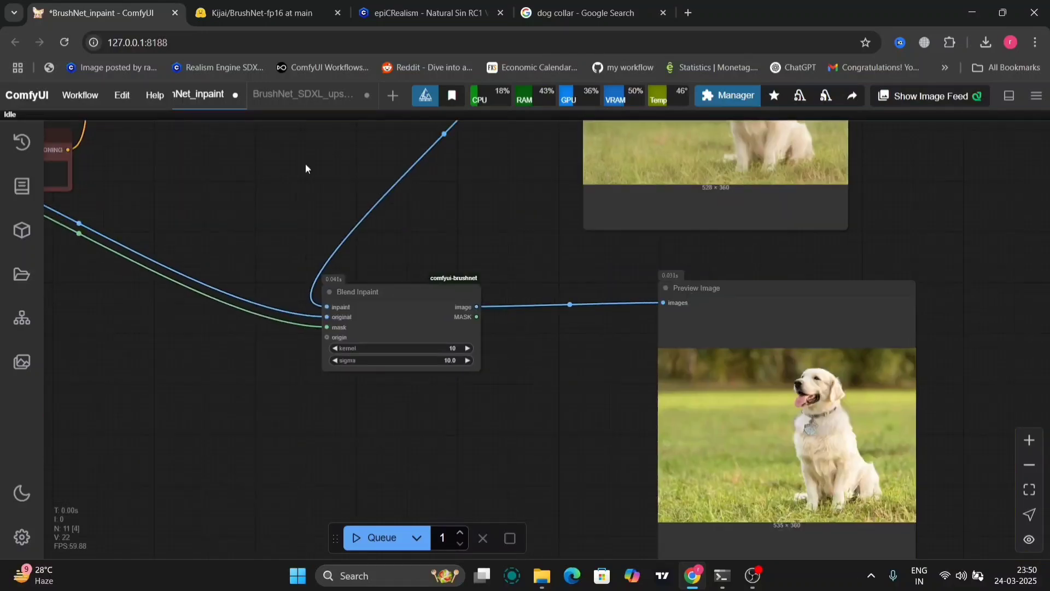
pyautogui.moveTo(563, 258); pyautogui.dragTo(447, 321)
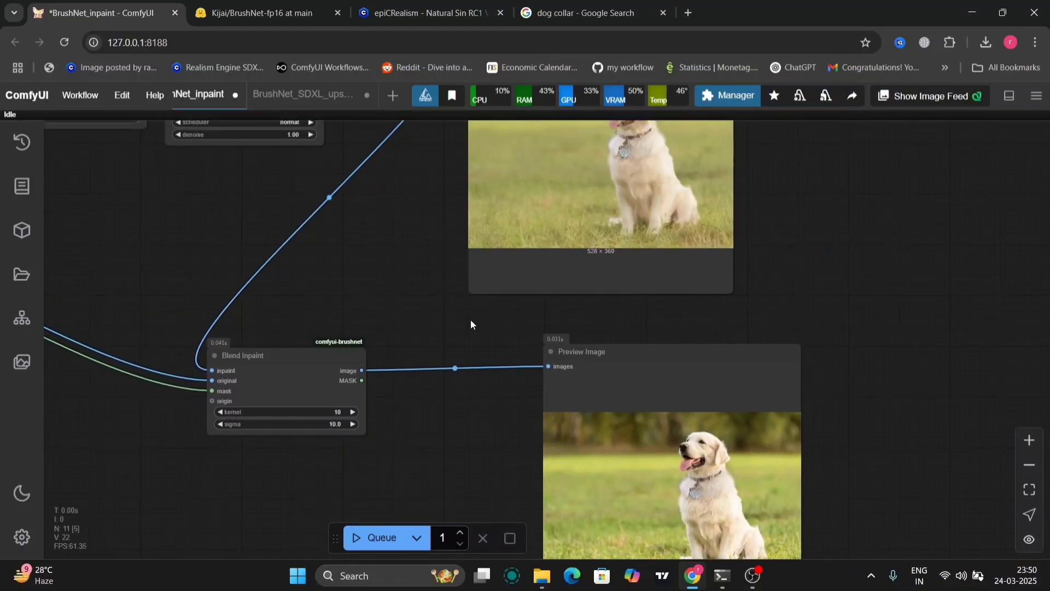
pyautogui.scroll(3, 471, 320)
pyautogui.moveTo(398, 200)
pyautogui.mouseDown()
pyautogui.moveTo(309, 431)
pyautogui.moveTo(246, 70)
pyautogui.mouseUp()
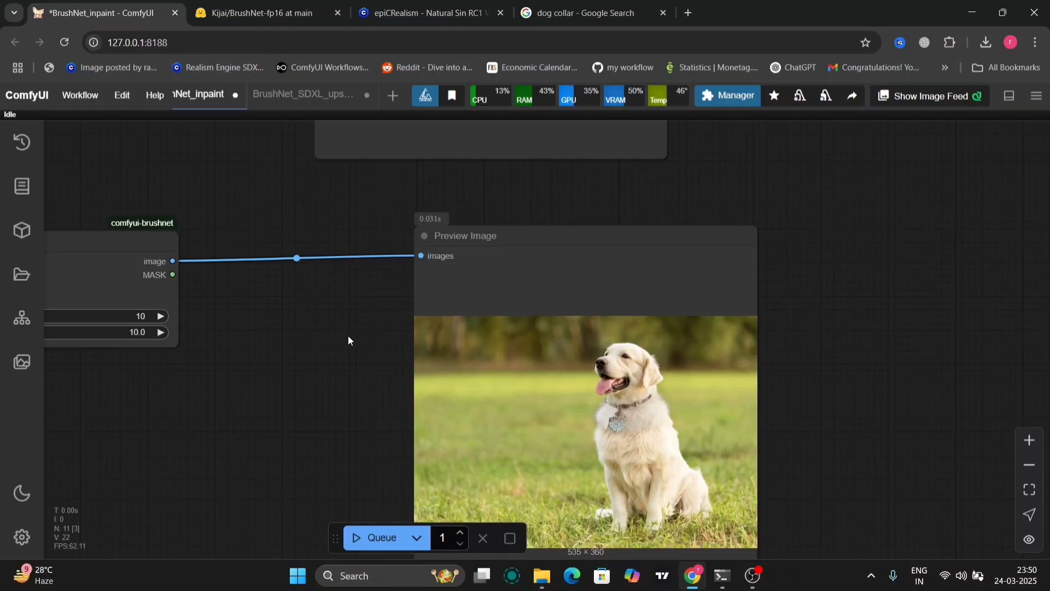
pyautogui.moveTo(348, 336); pyautogui.dragTo(979, 412)
pyautogui.moveTo(431, 203); pyautogui.dragTo(969, 369)
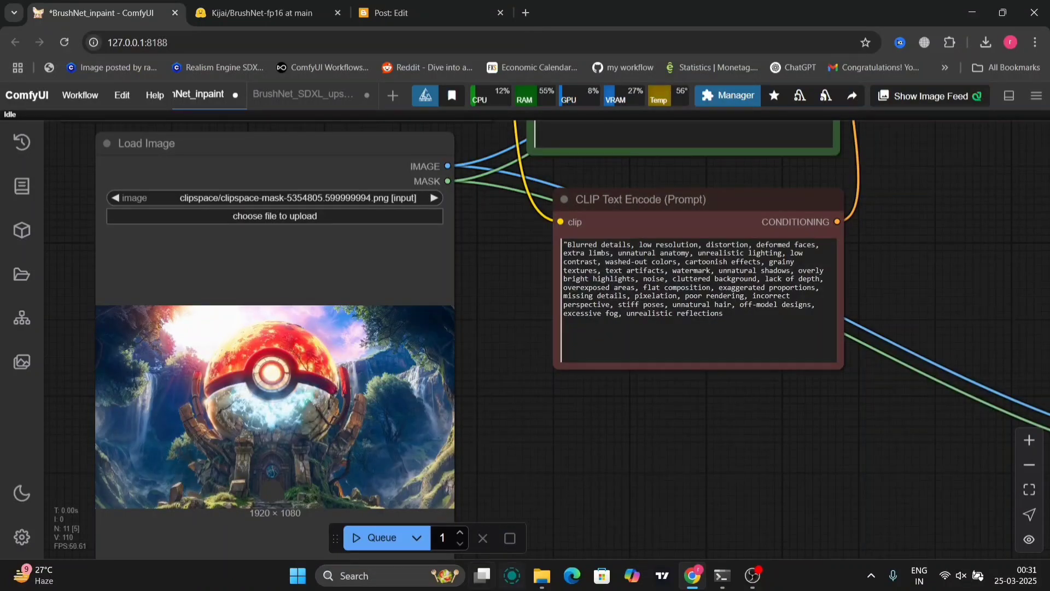
# Step: Bring the positive prompt into view and read the Pikachu door-scene text
pyautogui.moveTo(937, 237); pyautogui.dragTo(911, 502)
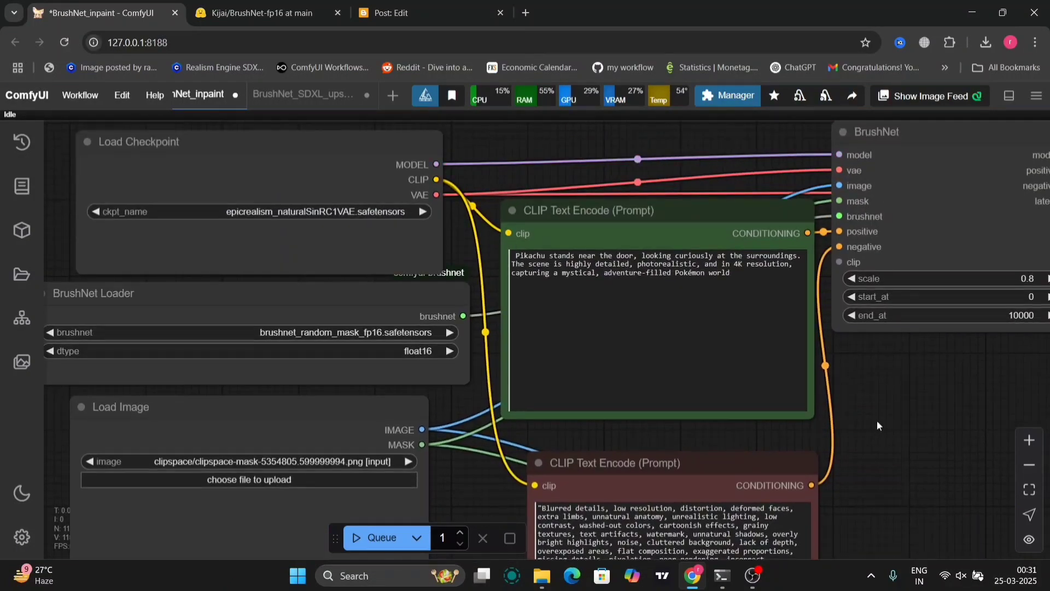
pyautogui.moveTo(732, 273); pyautogui.dragTo(522, 254)
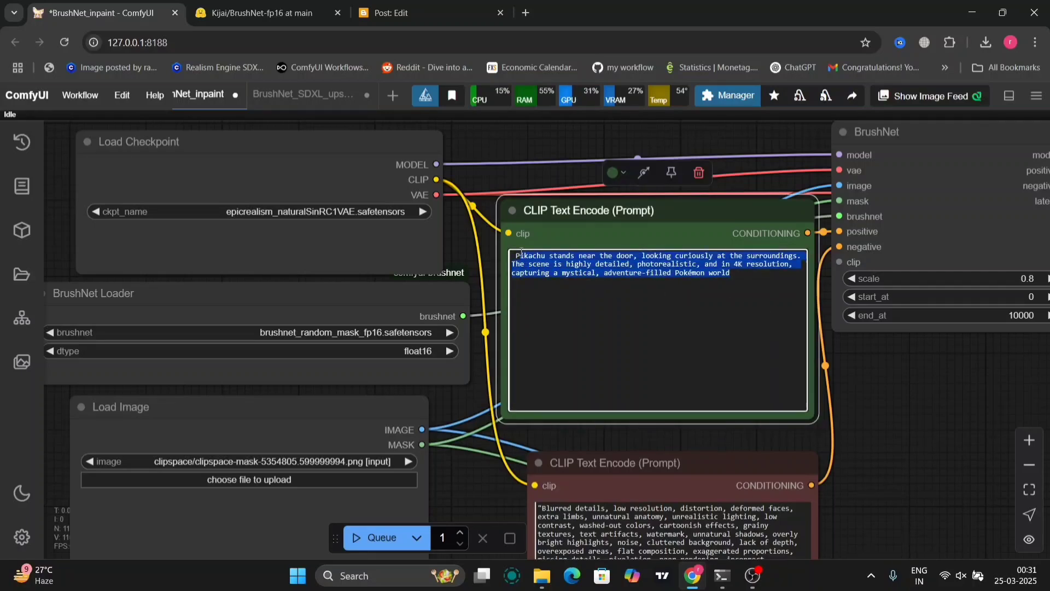
pyautogui.click(475, 480)
pyautogui.moveTo(470, 507); pyautogui.dragTo(664, 176)
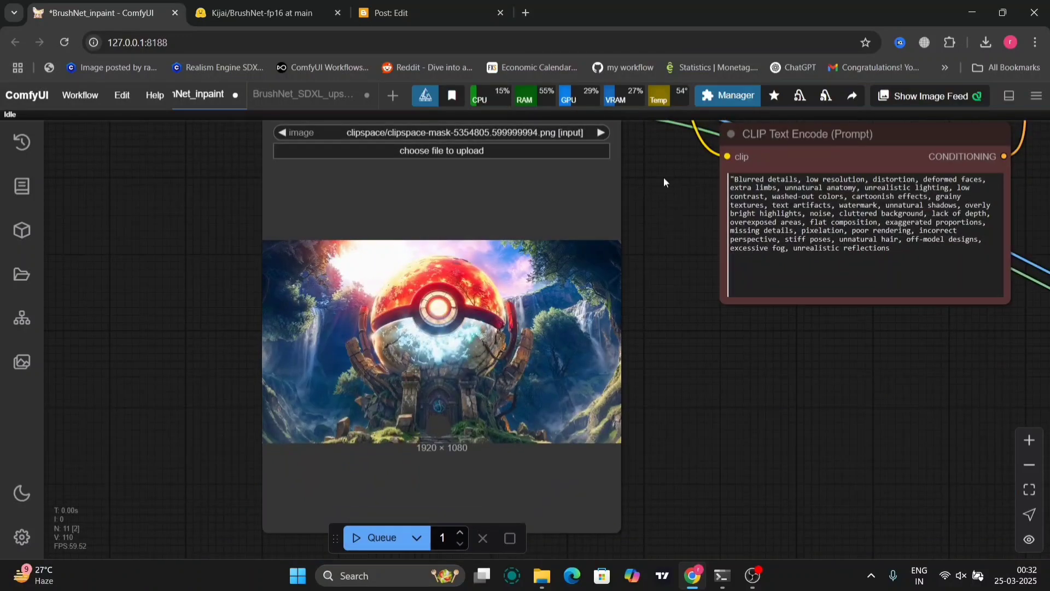
# Step: Compare the Pokéball input image with the generated Pikachu-at-the-door result preview
pyautogui.moveTo(734, 417); pyautogui.dragTo(704, 417)
pyautogui.scroll(5, 777, 337)
pyautogui.scroll(-10, 788, 337)
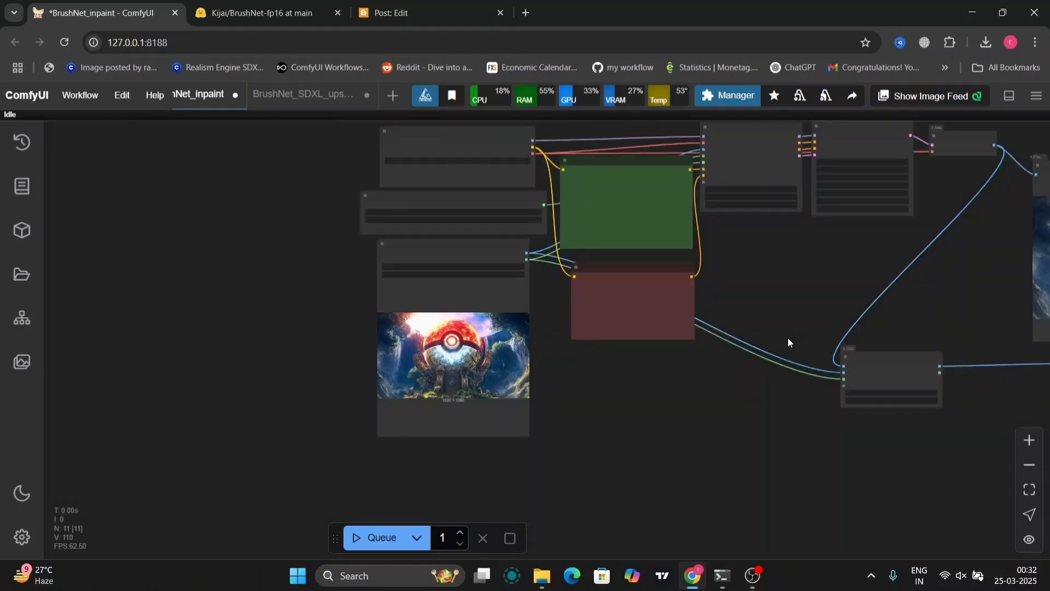
pyautogui.moveTo(942, 335); pyautogui.dragTo(451, 238)
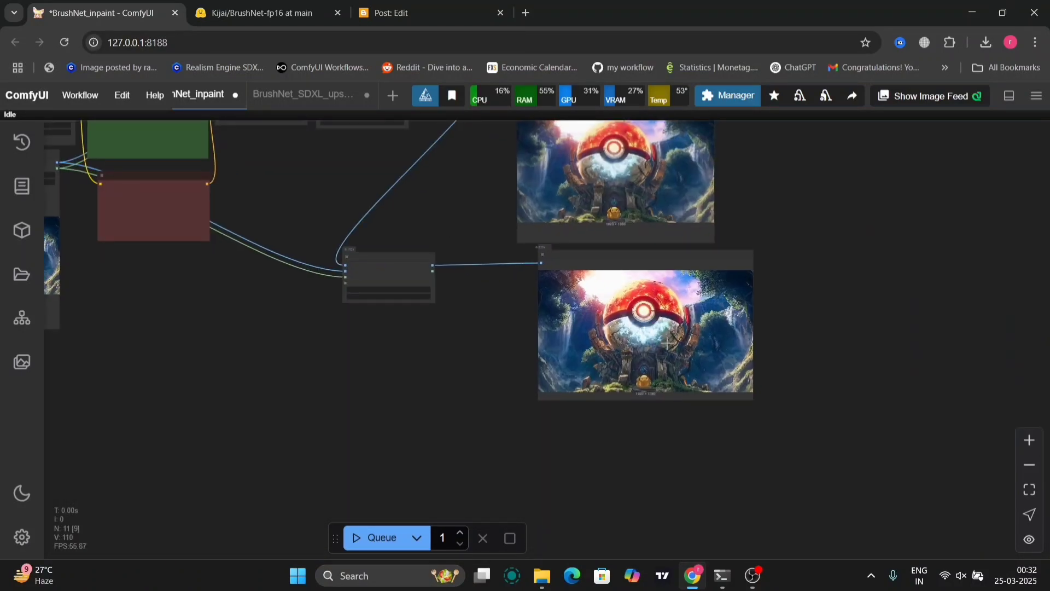
pyautogui.scroll(12, 666, 343)
pyautogui.scroll(-3, 667, 343)
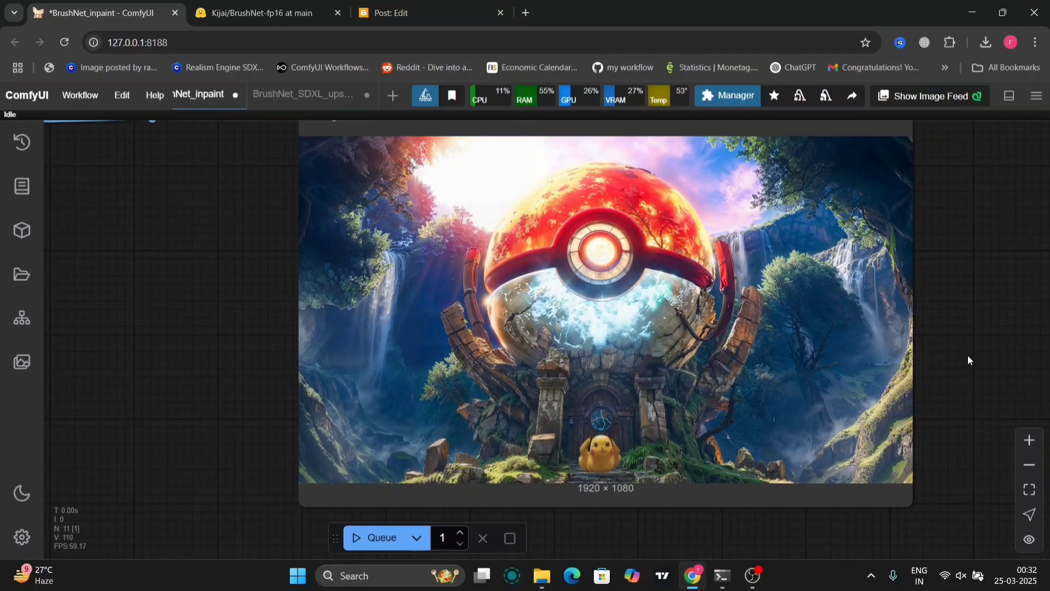
pyautogui.moveTo(968, 356); pyautogui.dragTo(981, 296)
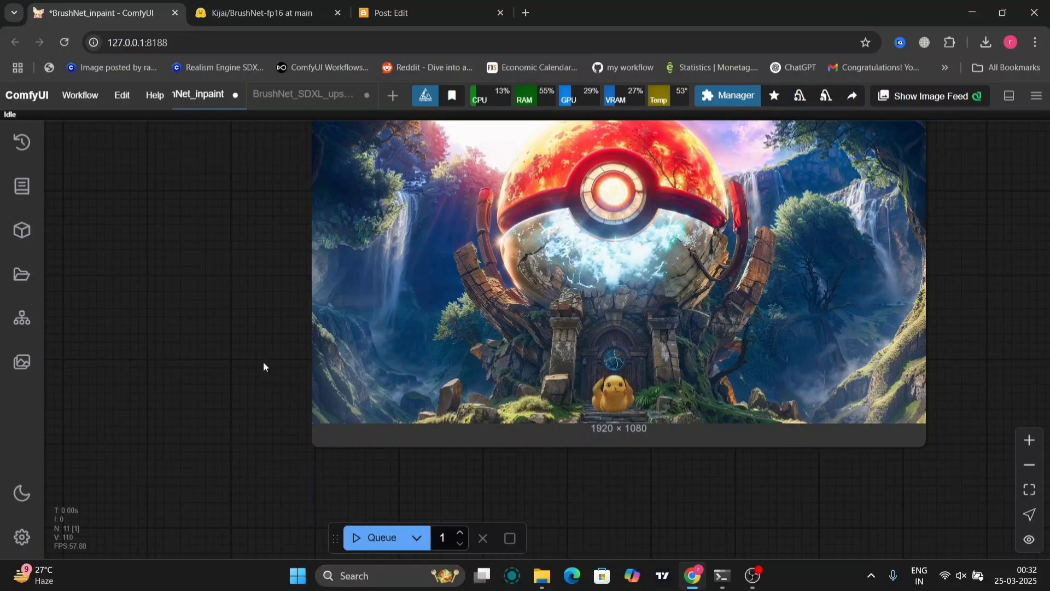
pyautogui.scroll(-5, 263, 362)
# Step: Check the prompt, BrushNet and KSampler settings, then select the Load Image node
pyautogui.moveTo(264, 364); pyautogui.dragTo(946, 452)
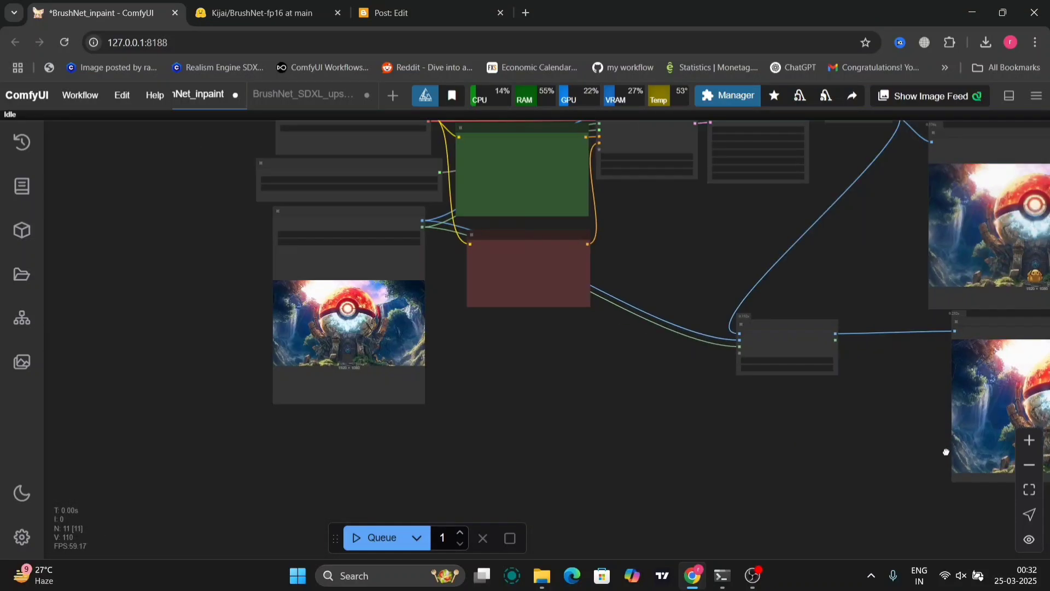
pyautogui.scroll(8, 631, 373)
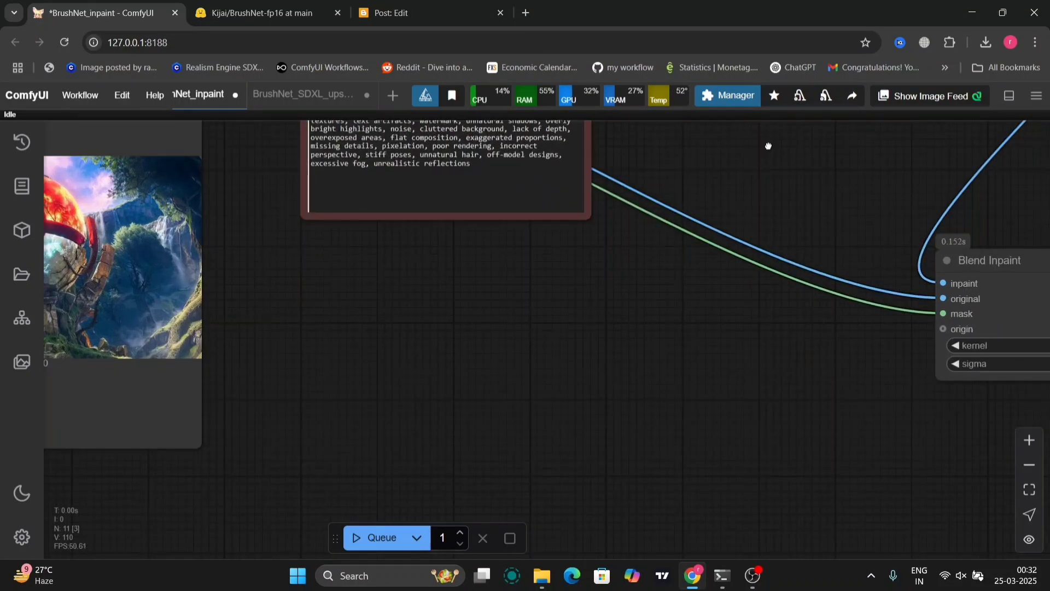
pyautogui.moveTo(768, 146); pyautogui.dragTo(844, 353)
pyautogui.scroll(-3, 863, 251)
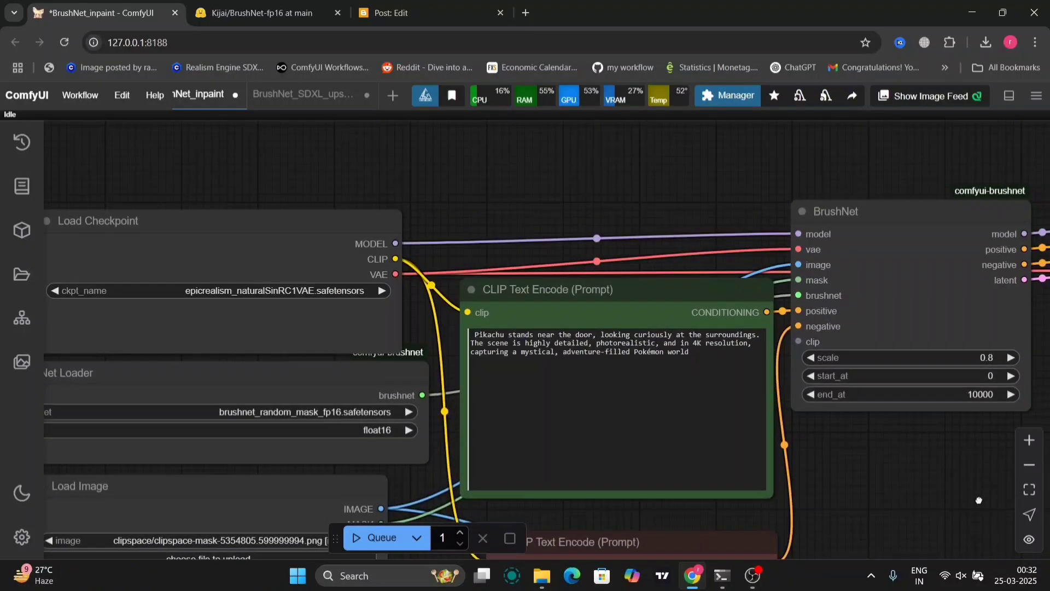
pyautogui.moveTo(863, 251); pyautogui.dragTo(463, 166)
pyautogui.scroll(2, 552, 473)
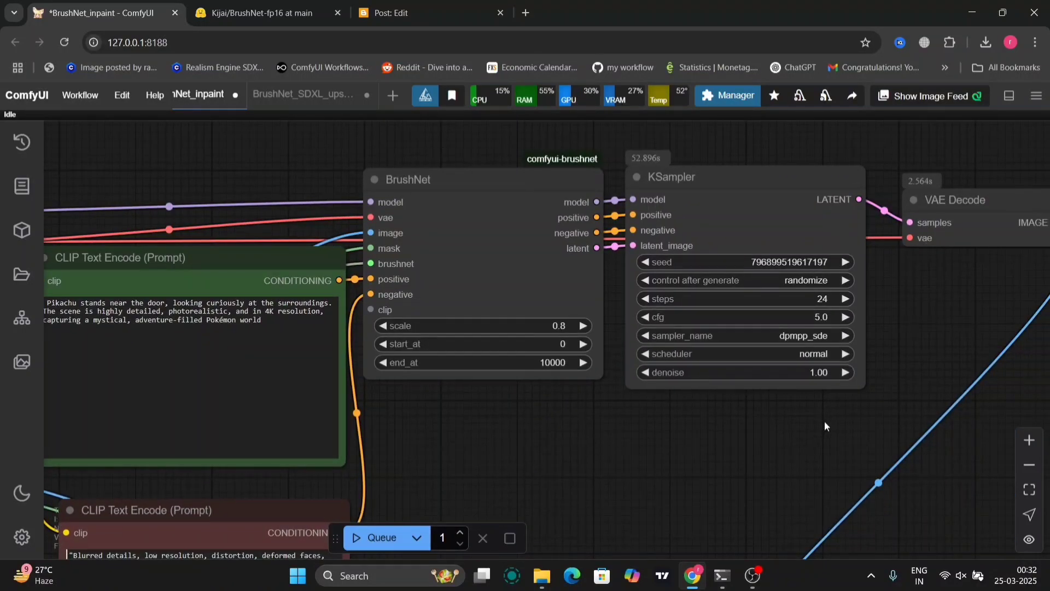
pyautogui.scroll(-6, 822, 424)
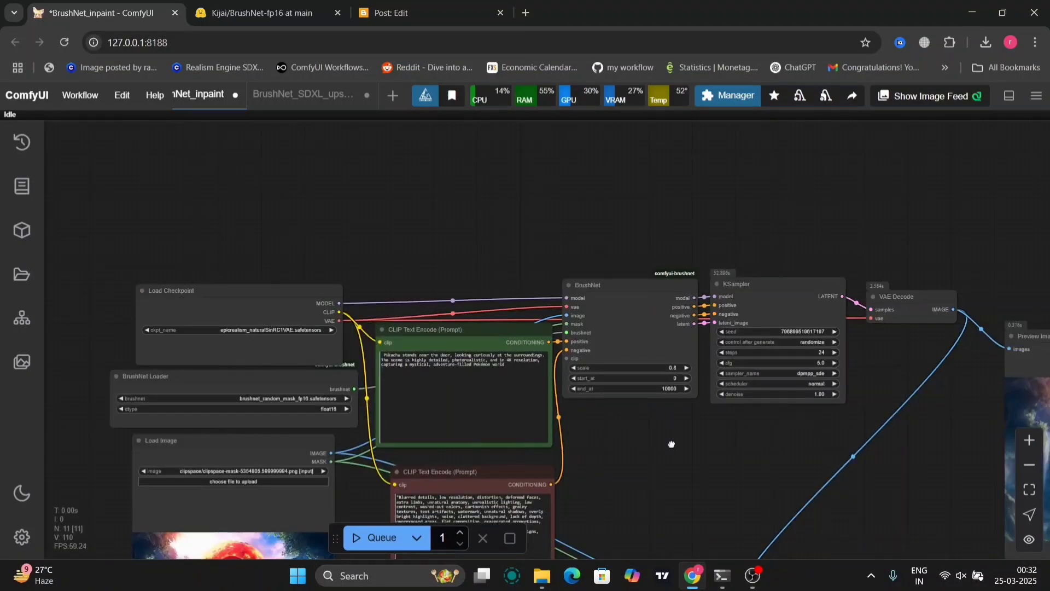
pyautogui.moveTo(672, 444); pyautogui.dragTo(974, 226)
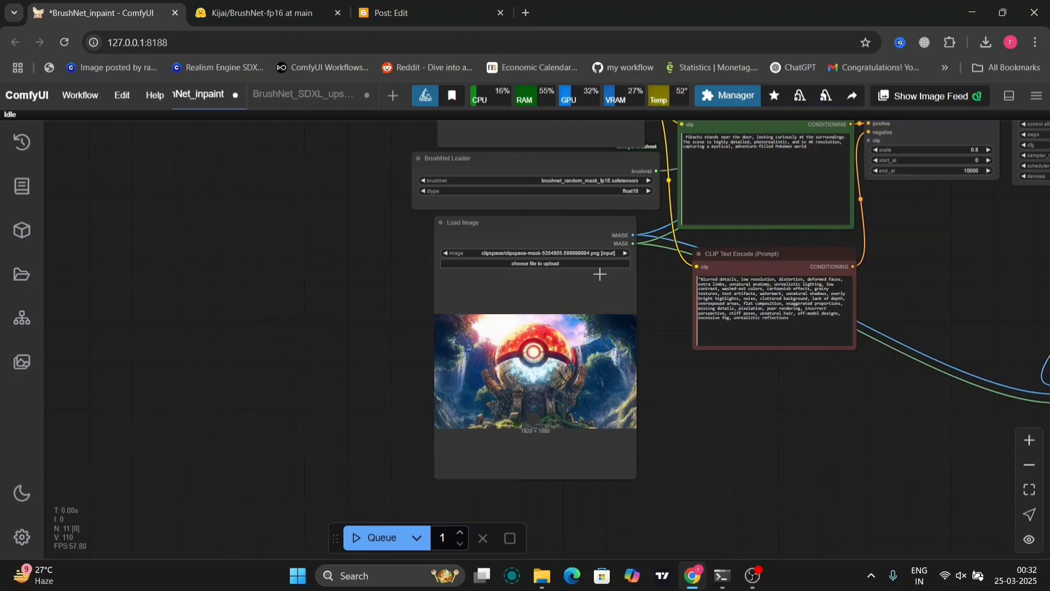
pyautogui.click(539, 246)
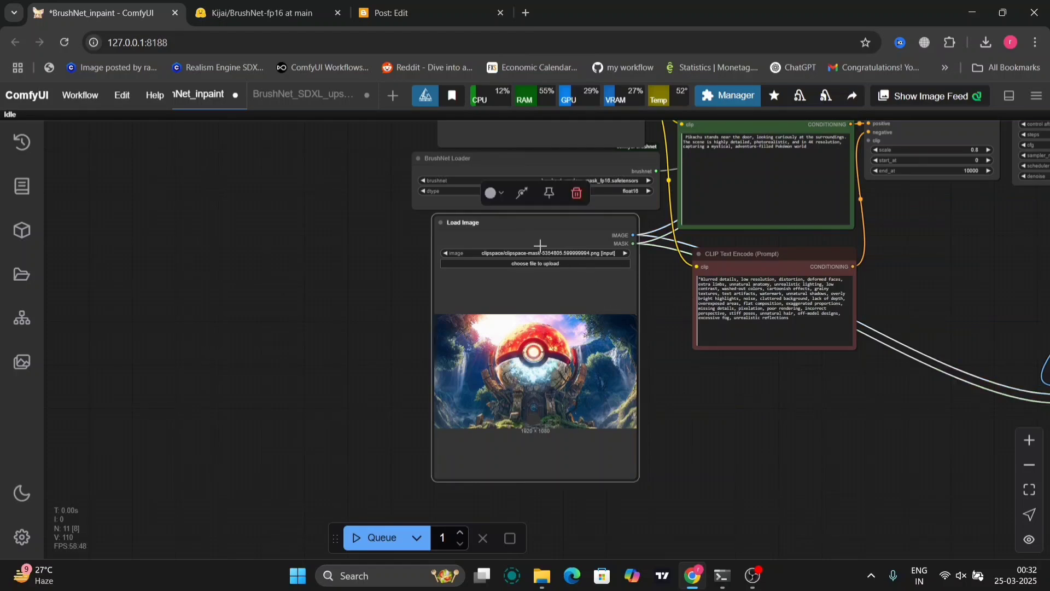
# Step: Load the masked dragon poster into Load Image and pan up to the checkpoint loader and positive prompt
pyautogui.click(520, 264)
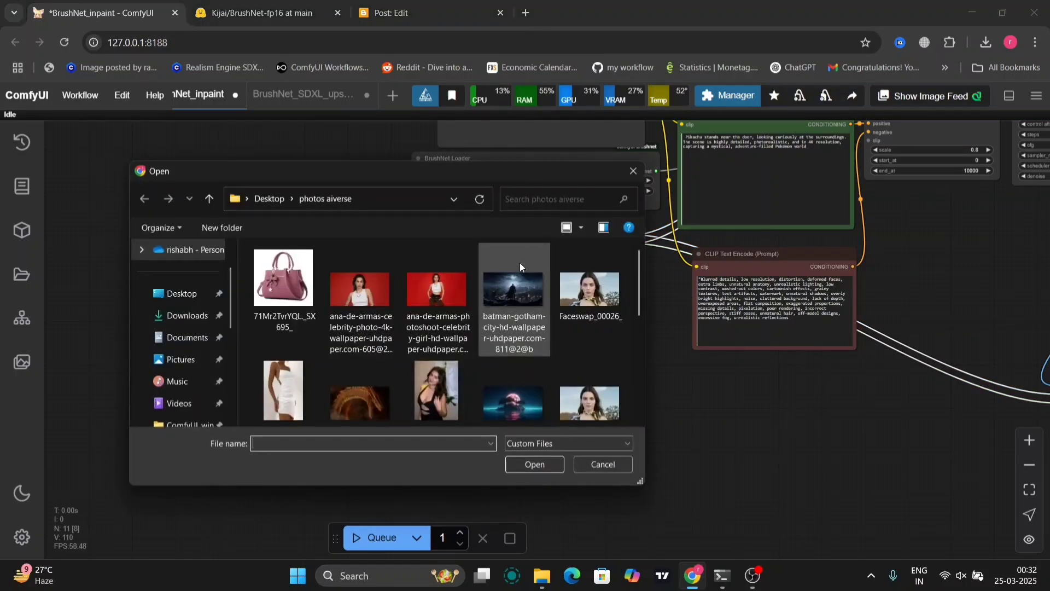
pyautogui.doubleClick(361, 395)
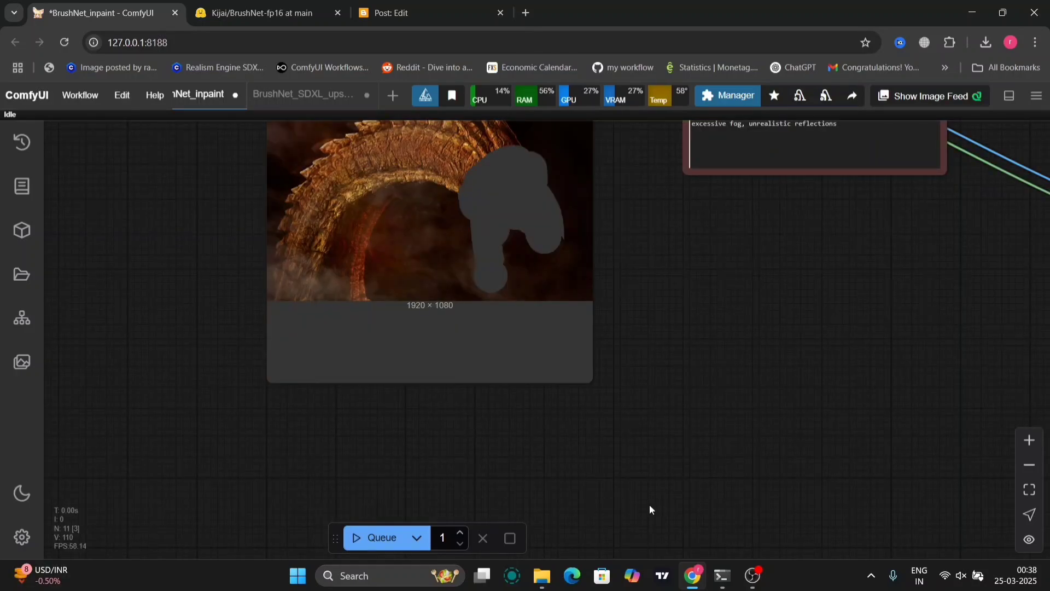
pyautogui.moveTo(737, 261); pyautogui.dragTo(718, 520)
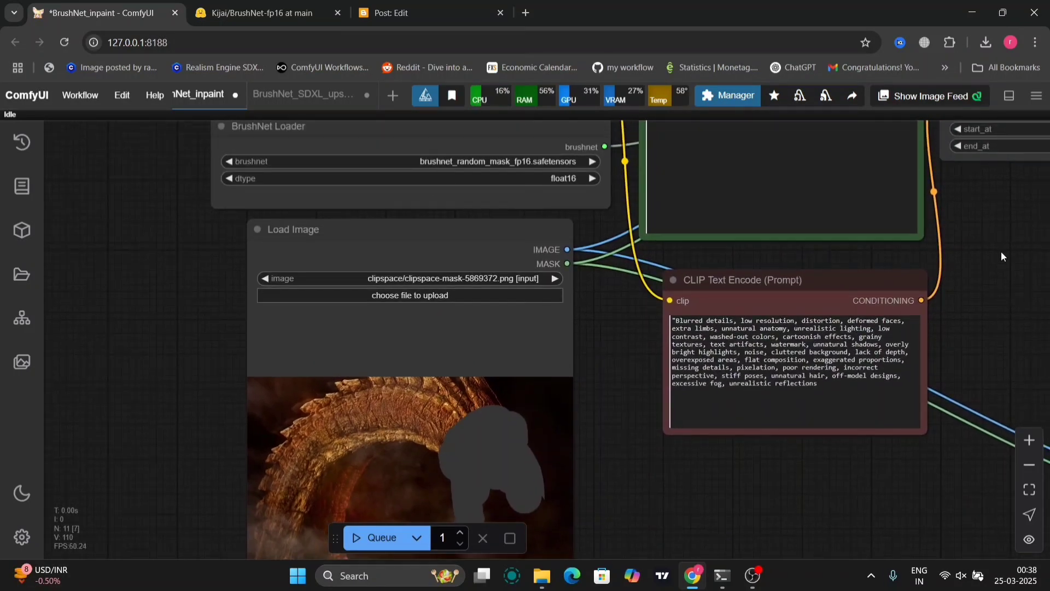
pyautogui.moveTo(1001, 251); pyautogui.dragTo(971, 444)
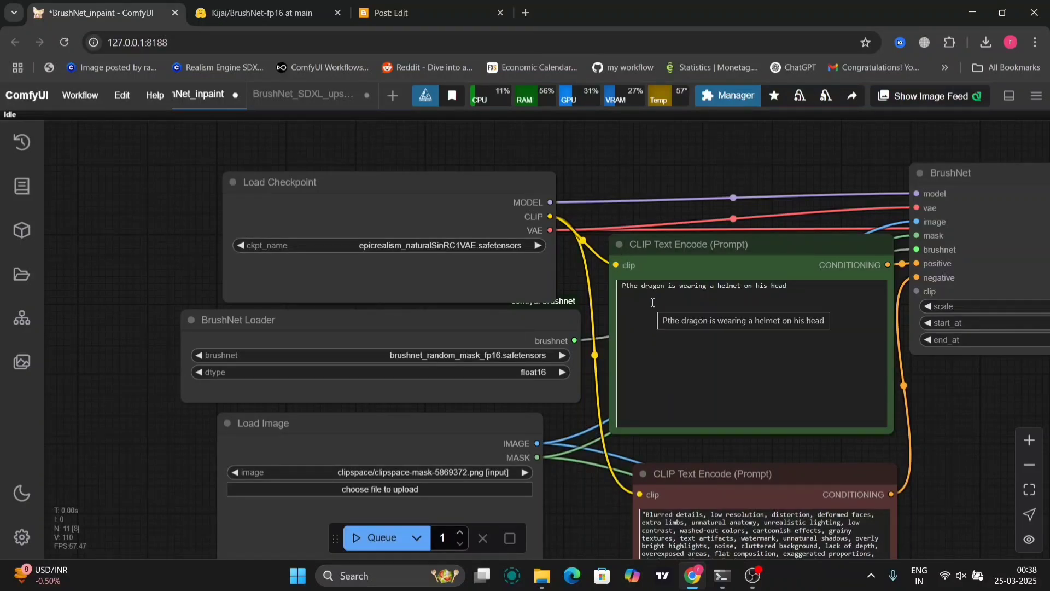
# Step: Delete the stray 'P' so the prompt reads 'the dragon is wearing a helmet on his head'
pyautogui.scroll(8, 750, 198)
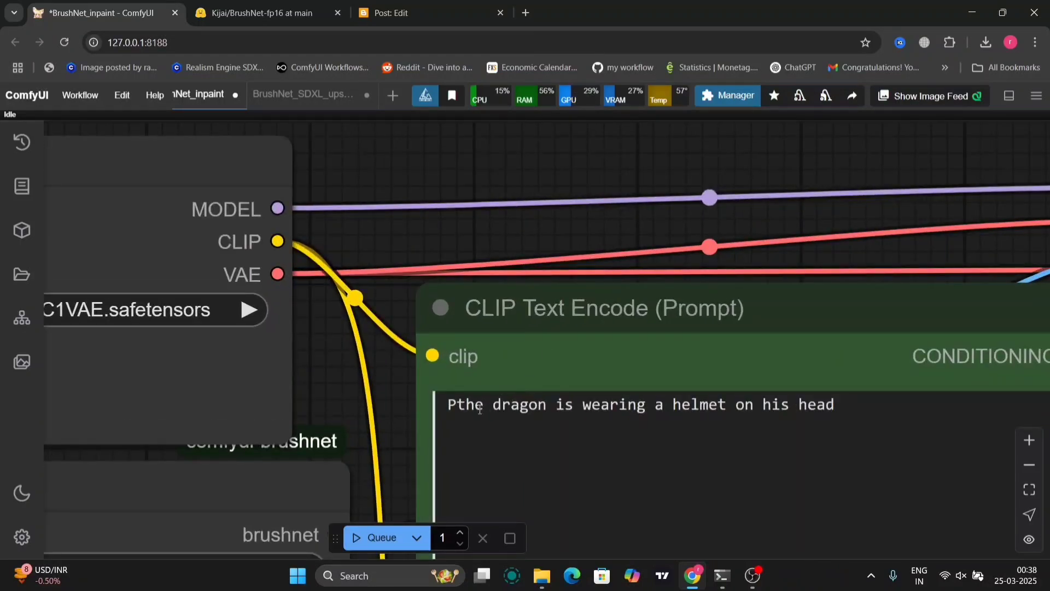
pyautogui.click(478, 408)
pyautogui.press('Left')
pyautogui.press('Left')
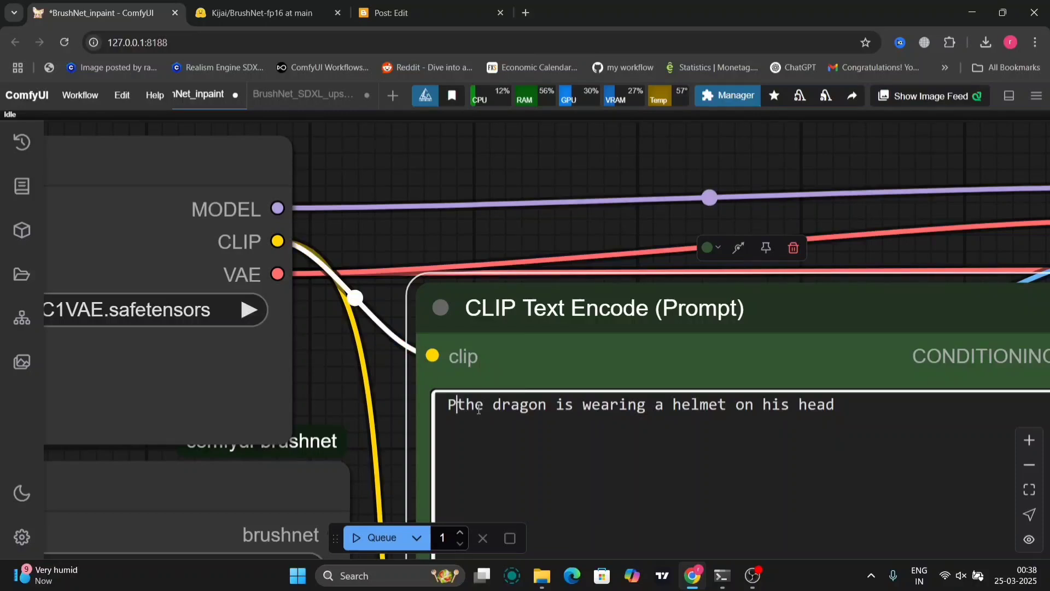
pyautogui.press('BackSpace')
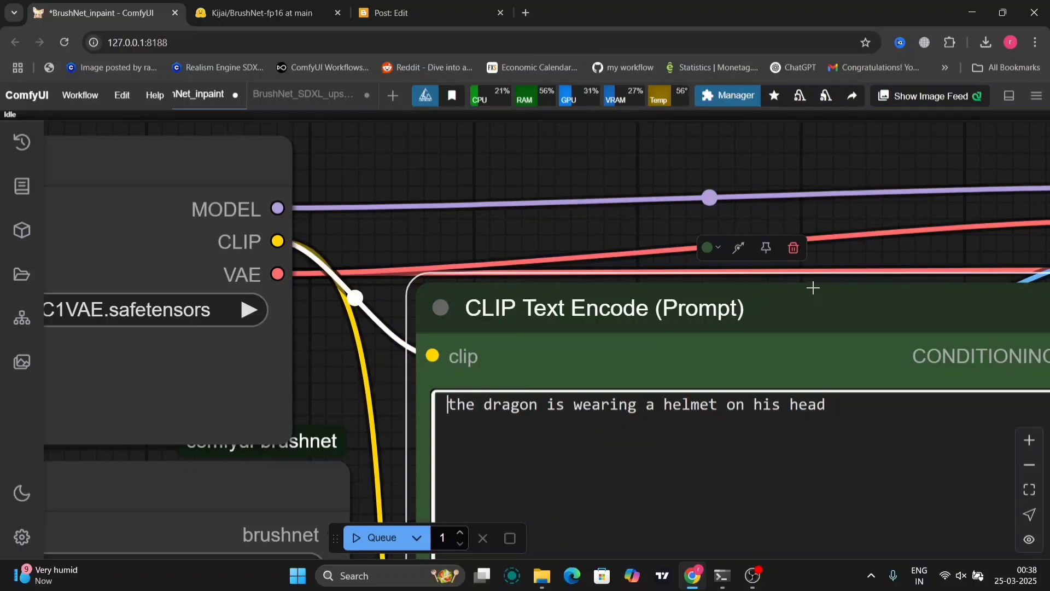
pyautogui.click(848, 223)
# Step: Zoom into the Preview Image to inspect the dragon result
pyautogui.scroll(-5, 848, 223)
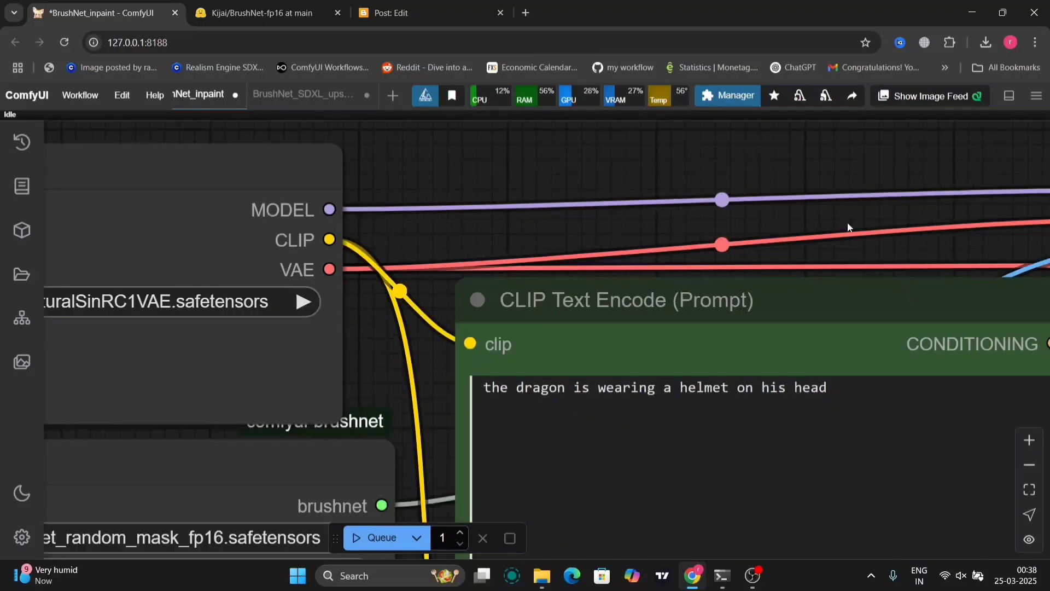
pyautogui.moveTo(963, 356); pyautogui.dragTo(353, 346)
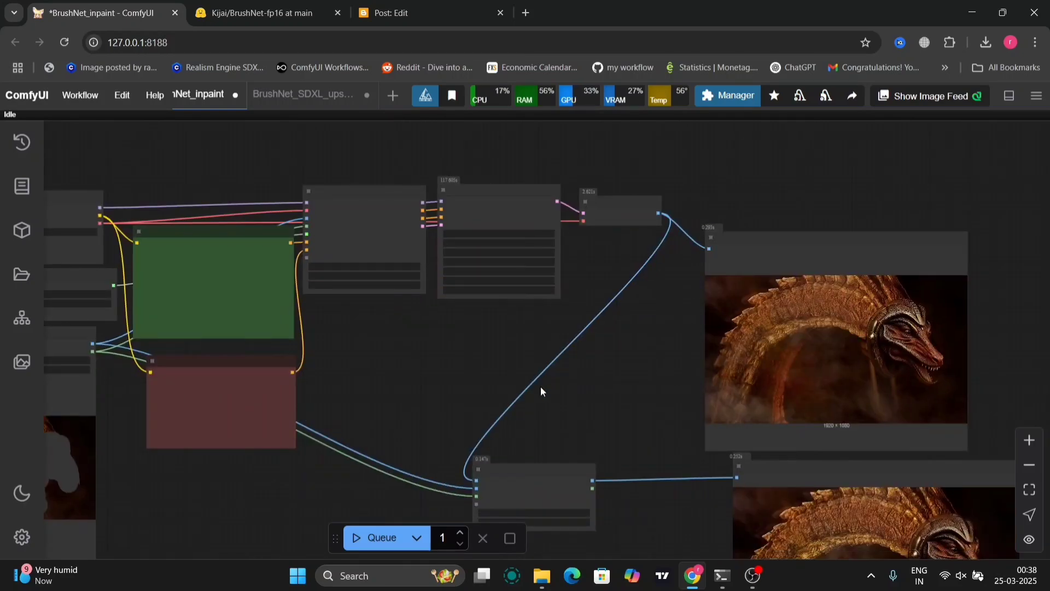
pyautogui.moveTo(541, 386); pyautogui.dragTo(129, 289)
pyautogui.scroll(10, 474, 231)
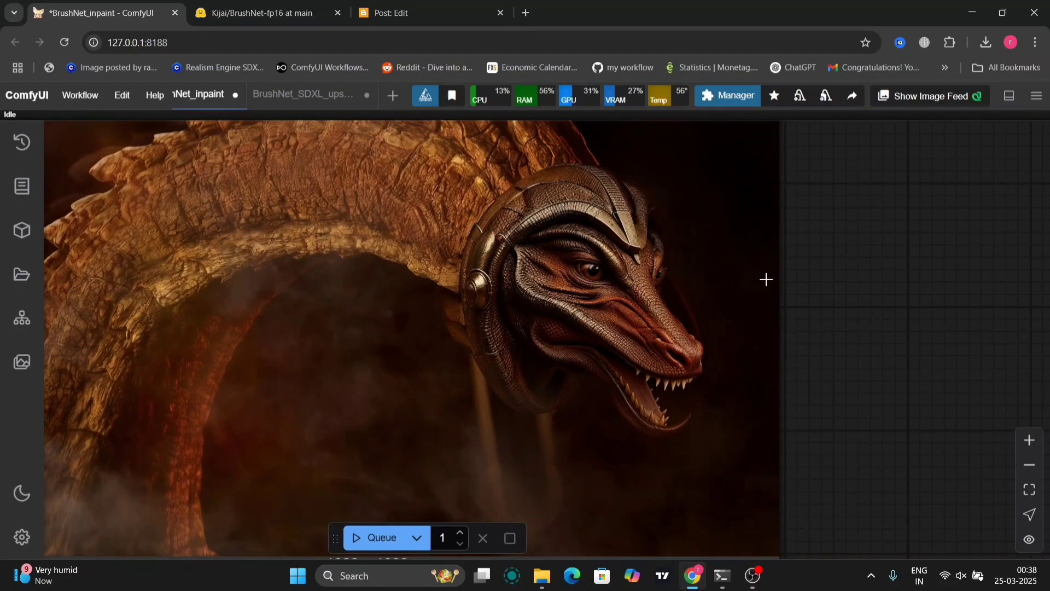
pyautogui.scroll(-4, 967, 320)
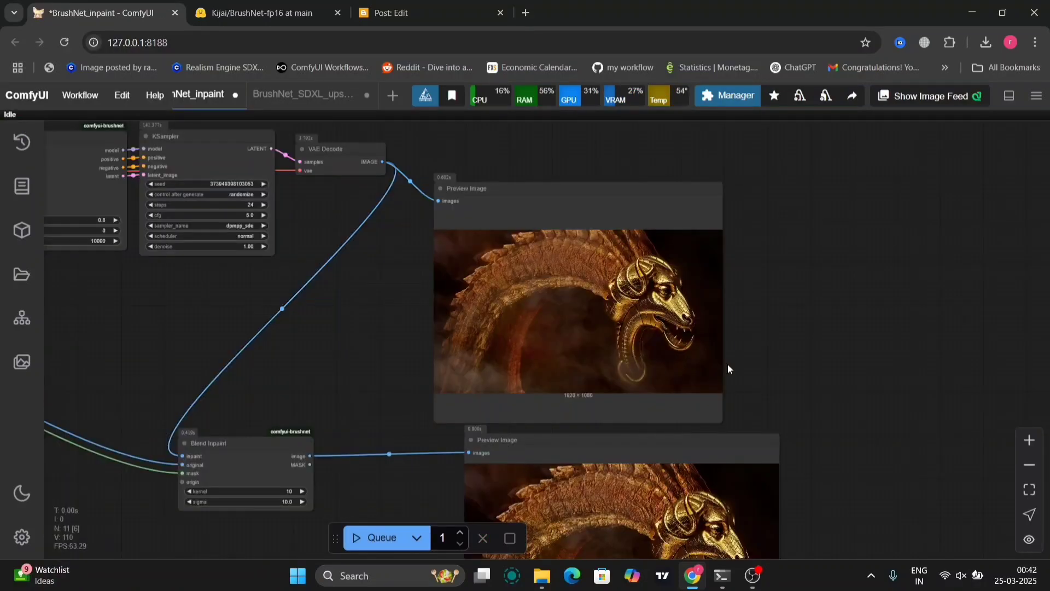
# Step: Zoom in and out on the gold-headed dragon result preview
pyautogui.scroll(8, 728, 368)
pyautogui.scroll(5, 781, 313)
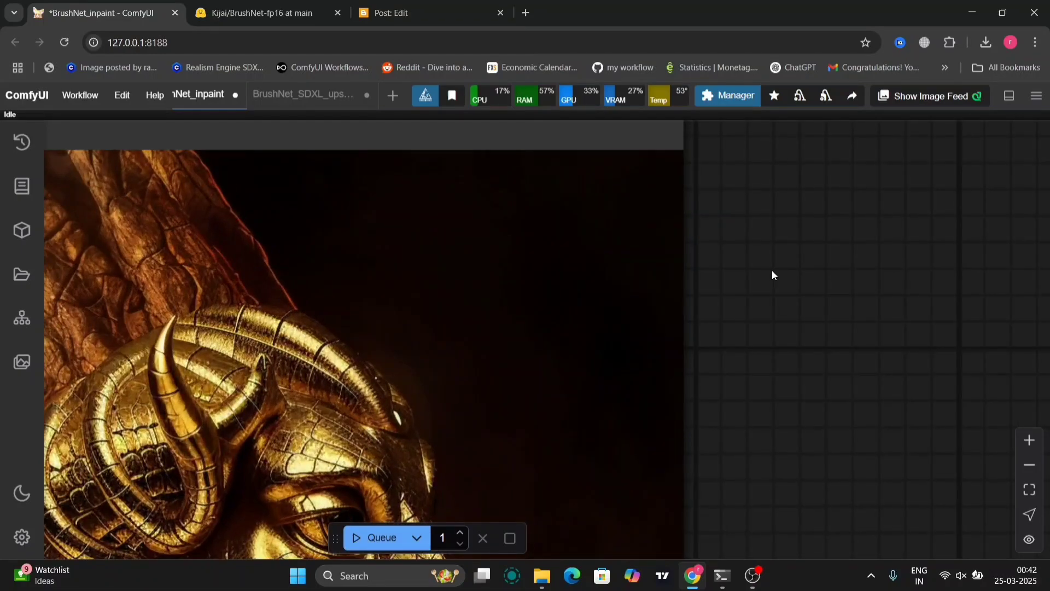
pyautogui.scroll(-2, 772, 270)
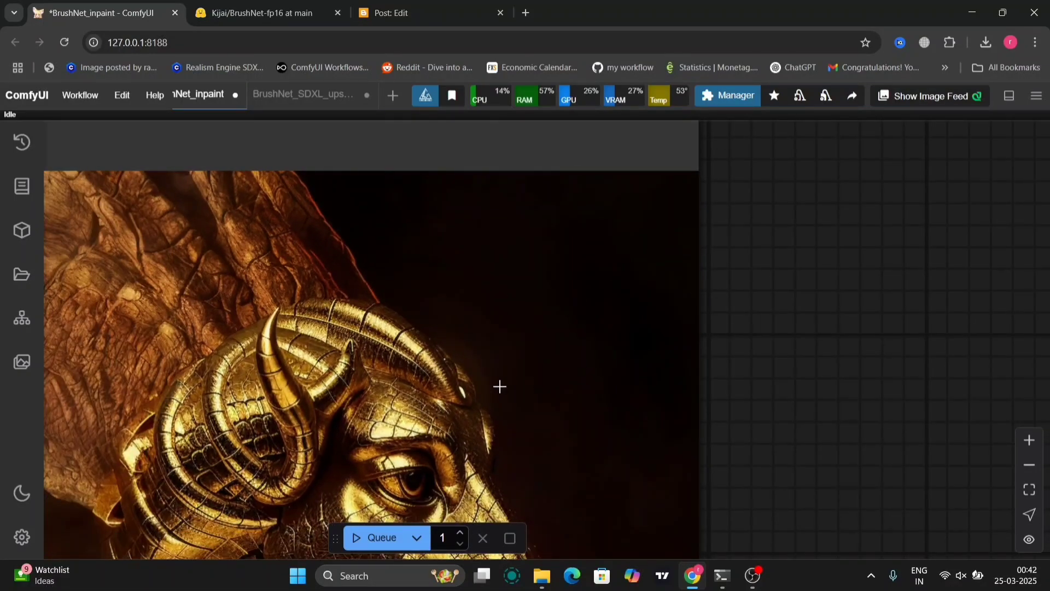
pyautogui.scroll(5, 492, 396)
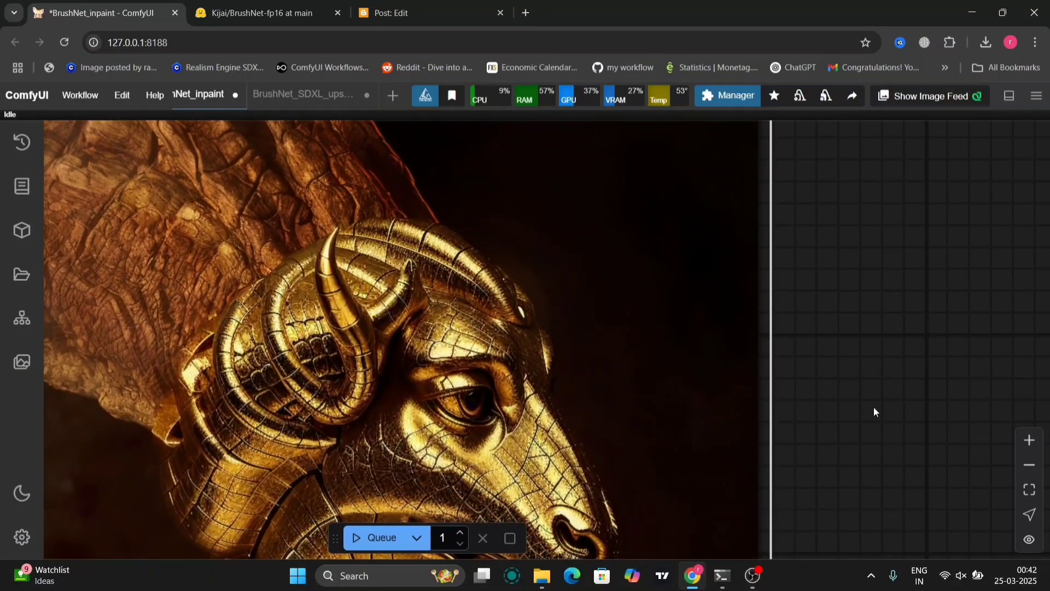
pyautogui.scroll(-3, 874, 411)
pyautogui.scroll(-4, 934, 215)
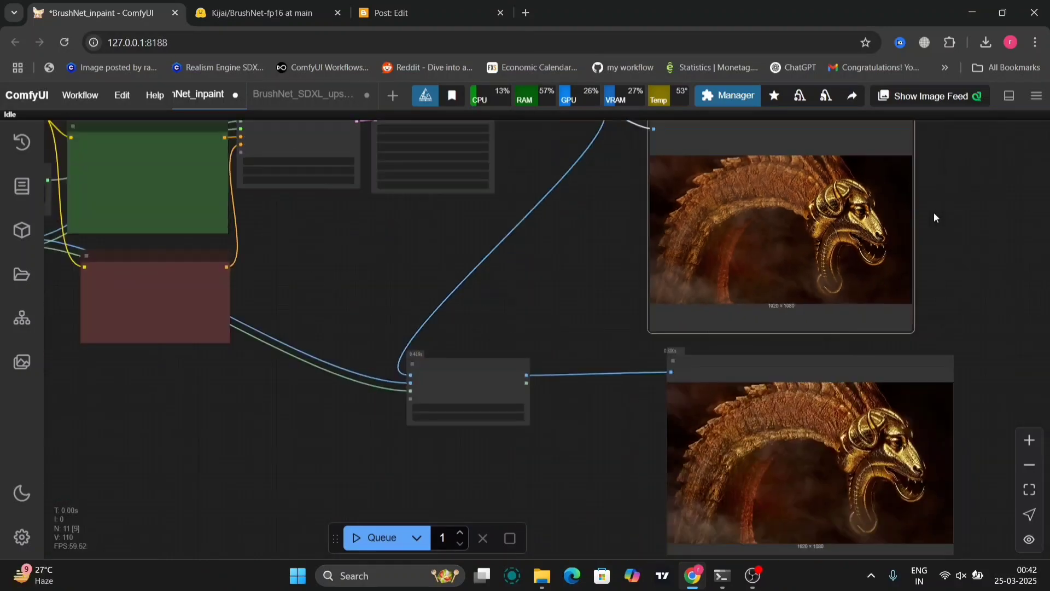
pyautogui.scroll(-1, 934, 212)
# Step: Pan back to the positive prompt and start editing the gold-head-with-diamond text
pyautogui.moveTo(574, 259); pyautogui.dragTo(819, 320)
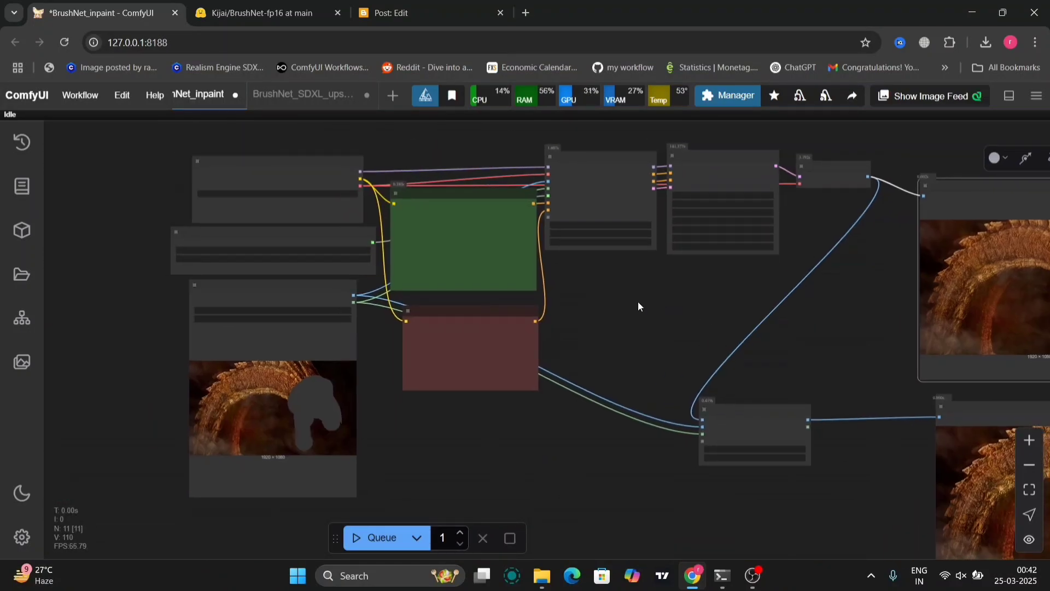
pyautogui.scroll(7, 638, 306)
pyautogui.moveTo(638, 301); pyautogui.dragTo(825, 421)
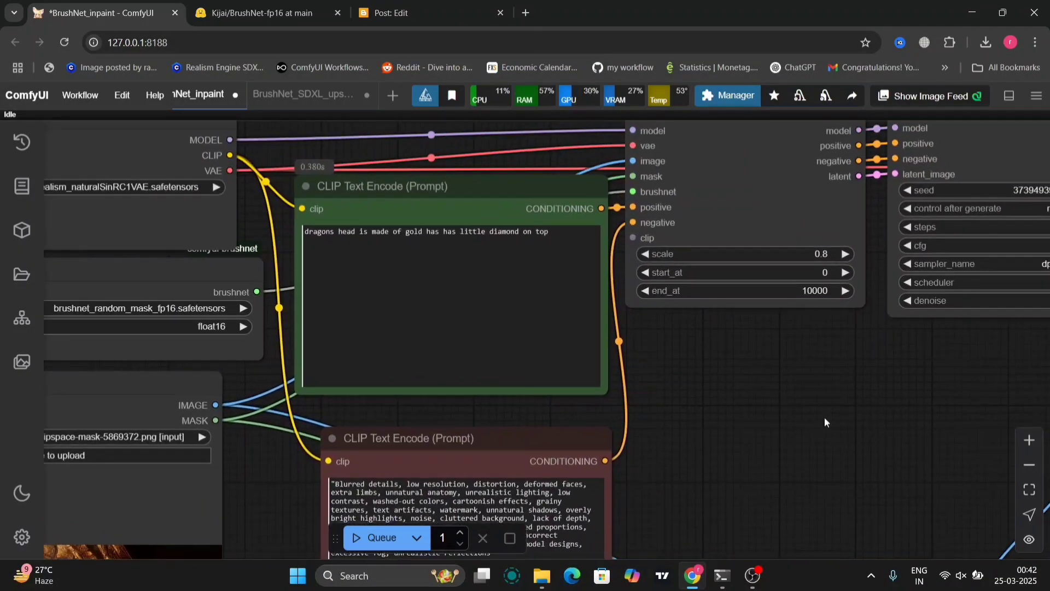
pyautogui.click(584, 253)
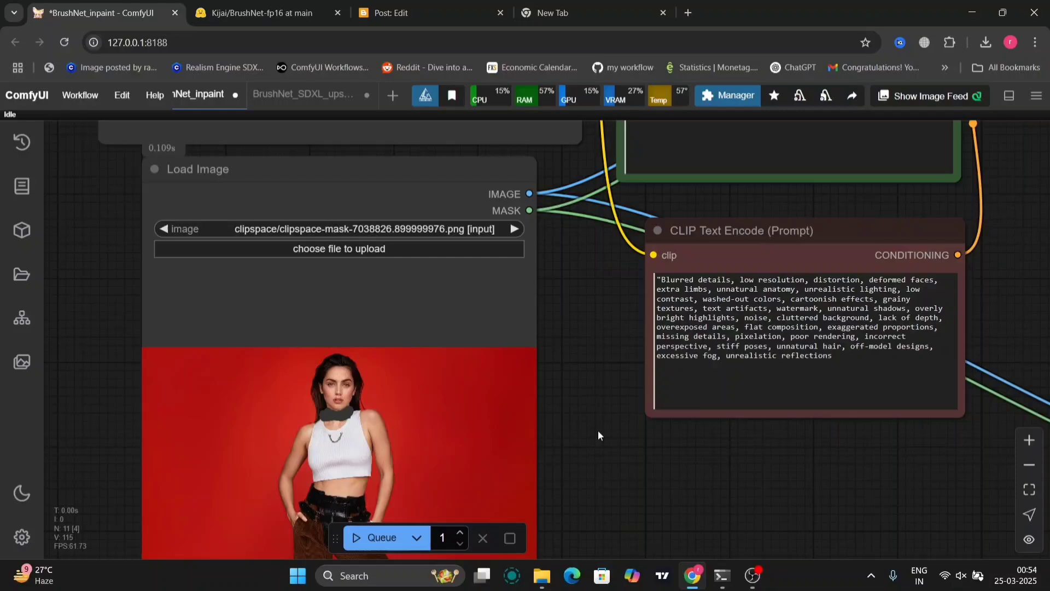
# Step: View the masked woman image in Load Image and the positive prompt beside BrushNet
pyautogui.scroll(3, 599, 430)
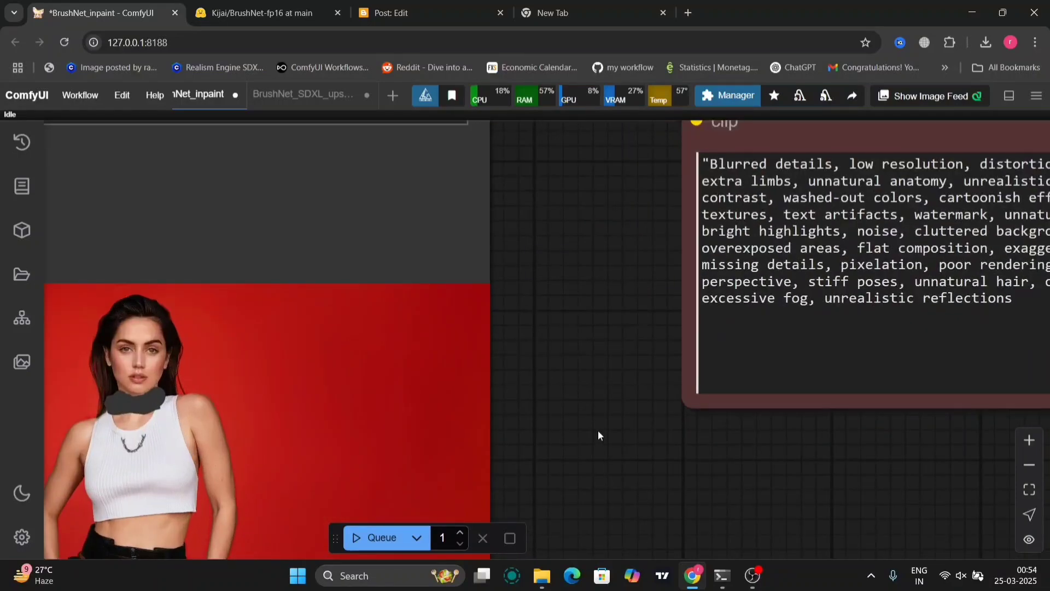
pyautogui.scroll(-4, 598, 430)
pyautogui.moveTo(601, 427); pyautogui.dragTo(449, 564)
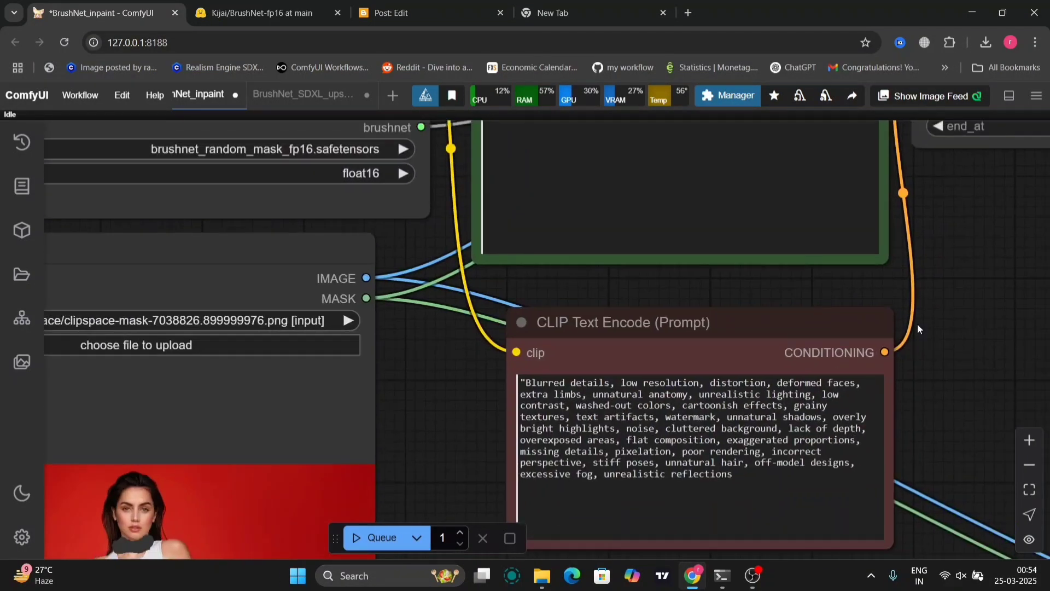
pyautogui.moveTo(944, 287); pyautogui.dragTo(945, 572)
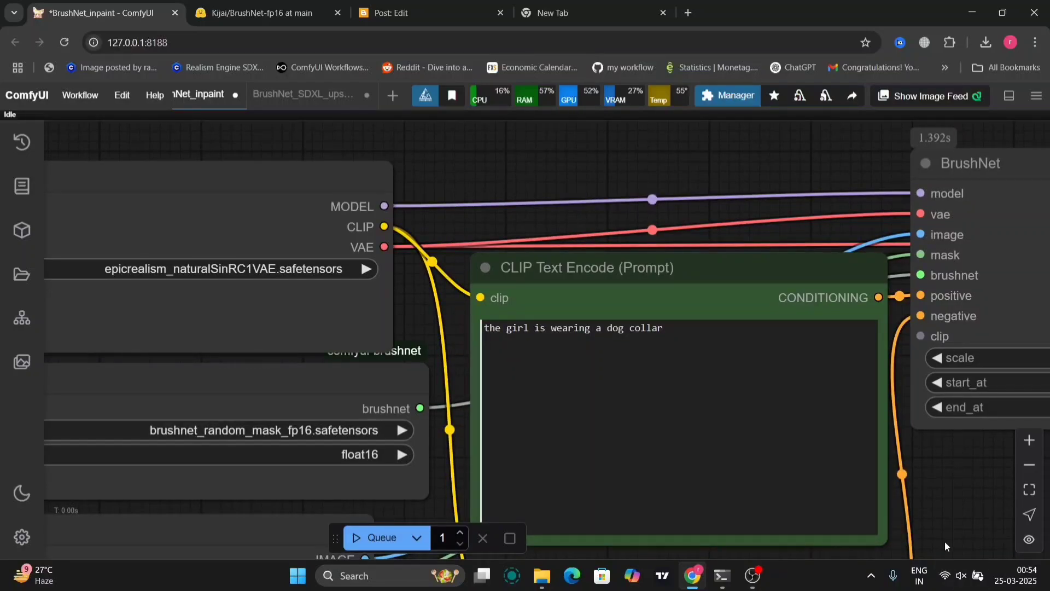
# Step: Zoom into the result preview to inspect the dog collar on the woman's neck
pyautogui.moveTo(944, 540); pyautogui.dragTo(179, 324)
pyautogui.scroll(-5, 453, 324)
pyautogui.moveTo(358, 316); pyautogui.dragTo(49, 362)
pyautogui.scroll(10, 417, 307)
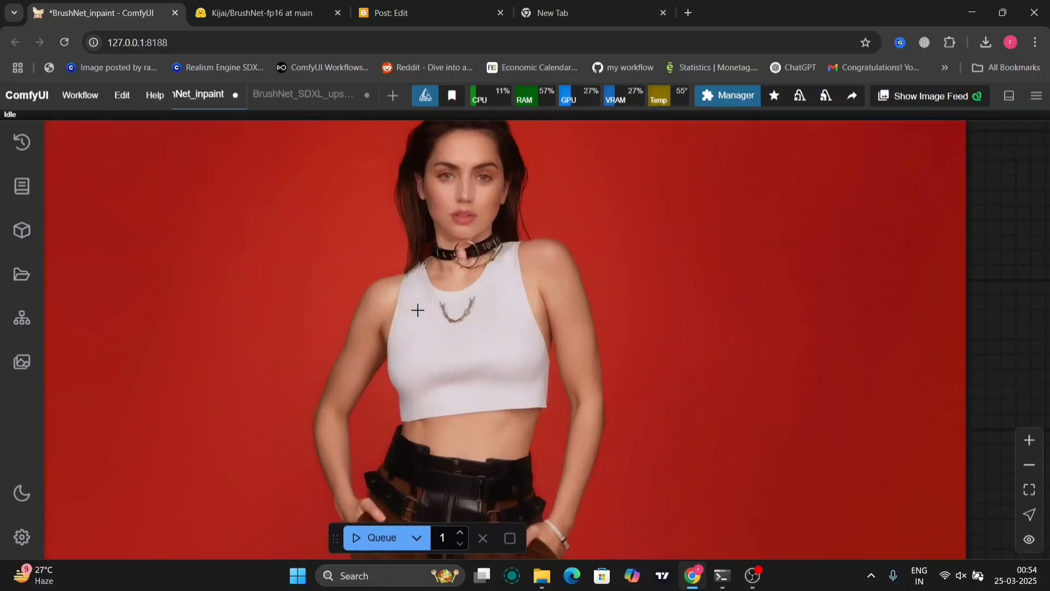
pyautogui.moveTo(572, 248); pyautogui.dragTo(574, 285)
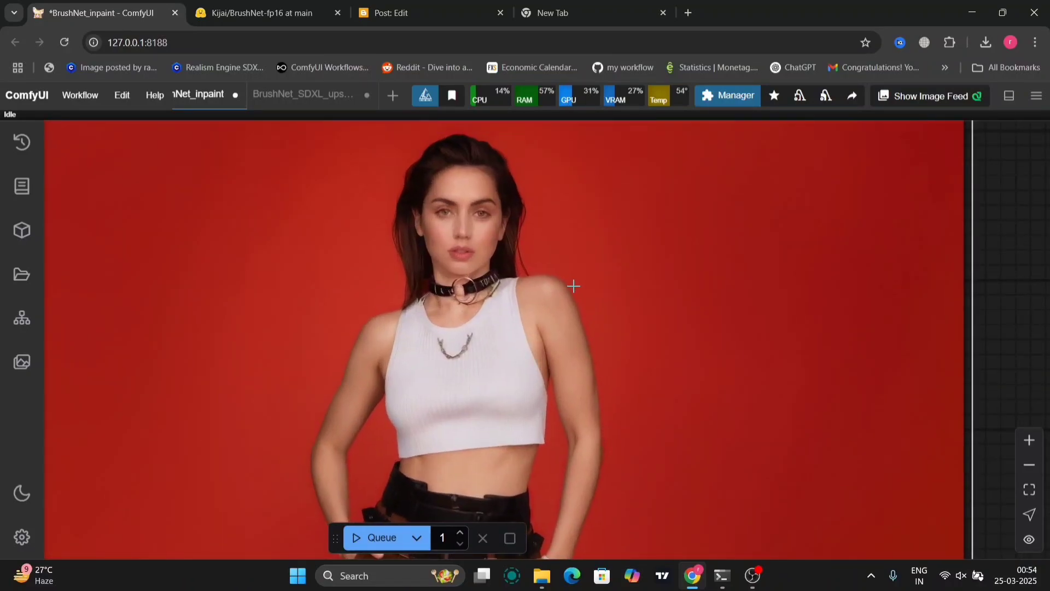
pyautogui.scroll(-5, 573, 286)
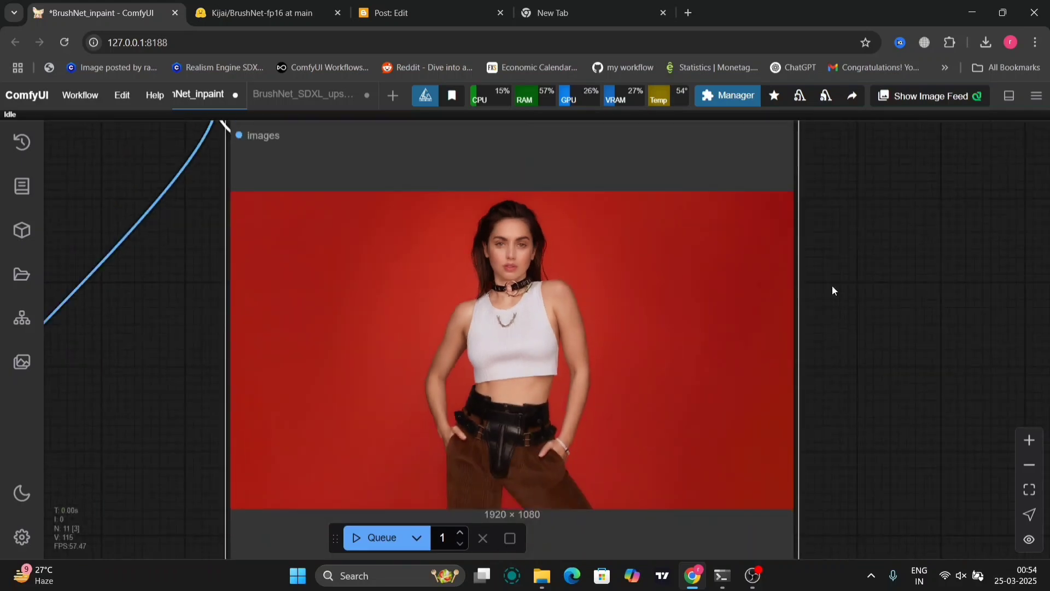
pyautogui.scroll(-3, 900, 360)
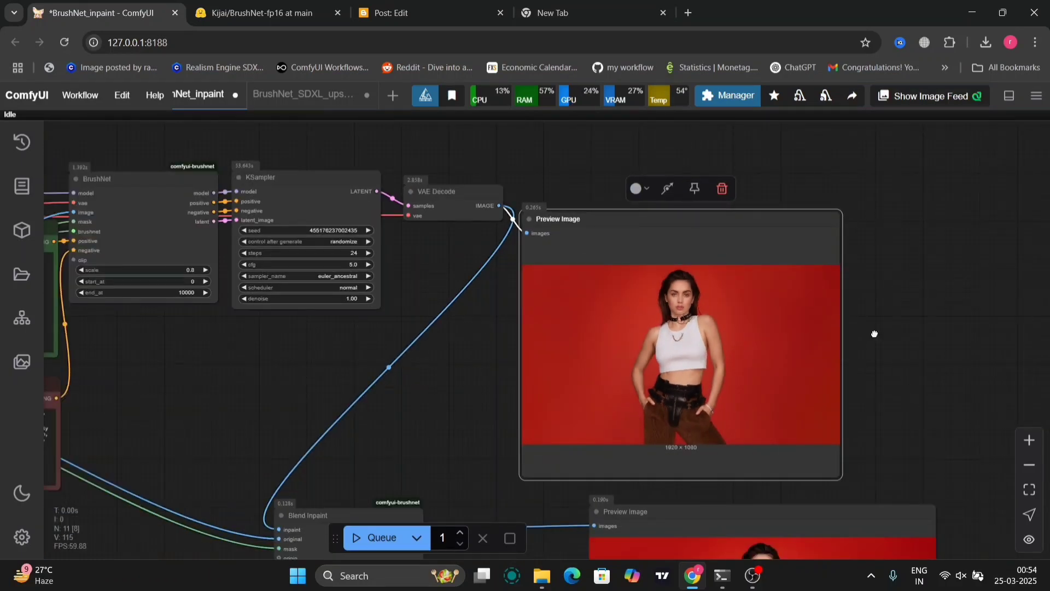
# Step: Save the upper Preview Image's collar result as a PNG, then pan back to the loaders and prompts
pyautogui.moveTo(873, 333); pyautogui.dragTo(773, 163)
pyautogui.scroll(8, 878, 370)
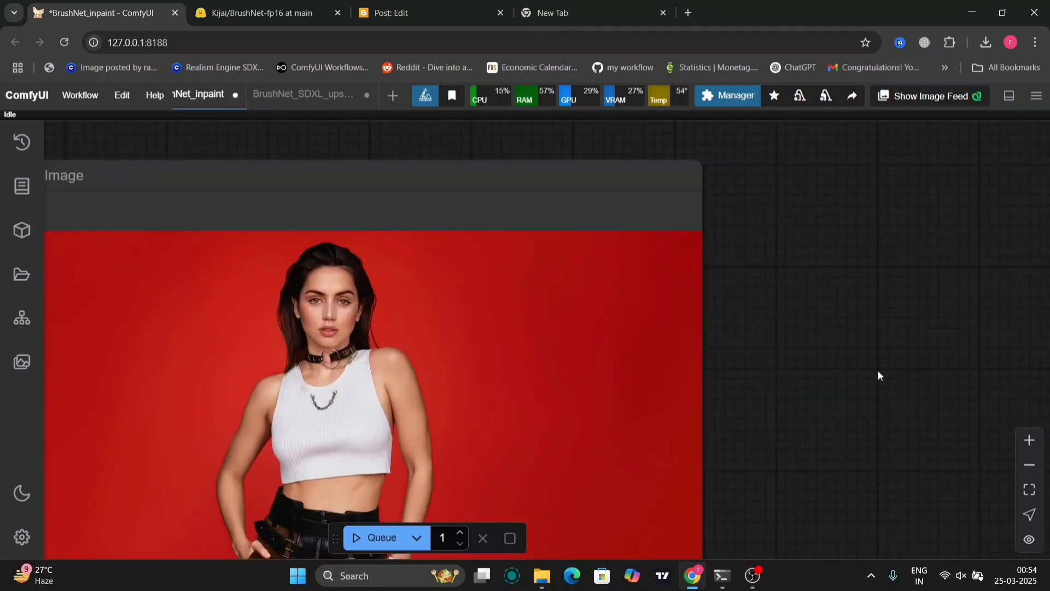
pyautogui.scroll(-3, 878, 370)
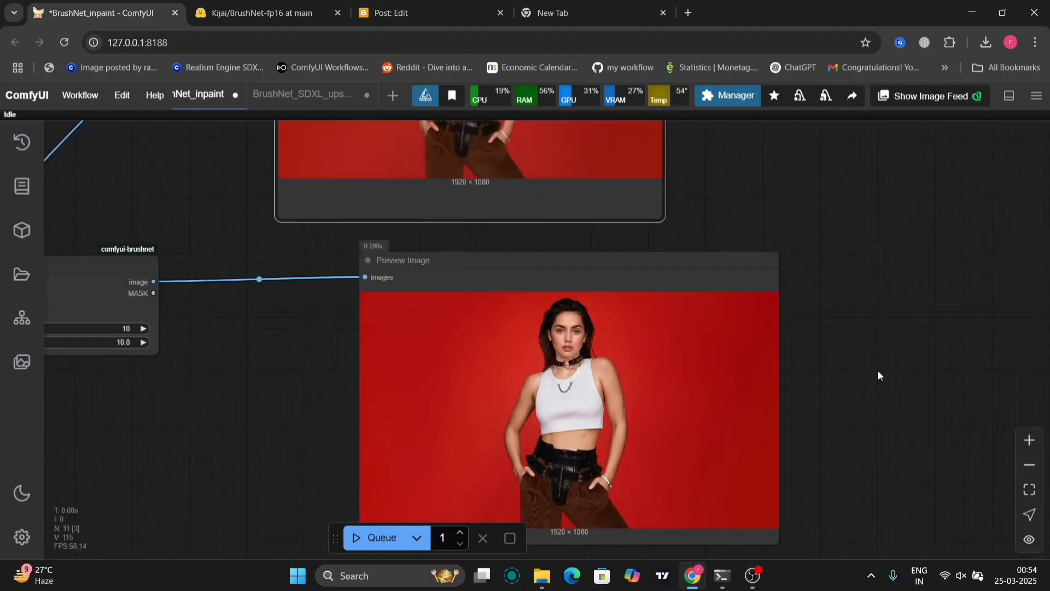
pyautogui.moveTo(324, 394); pyautogui.dragTo(364, 509)
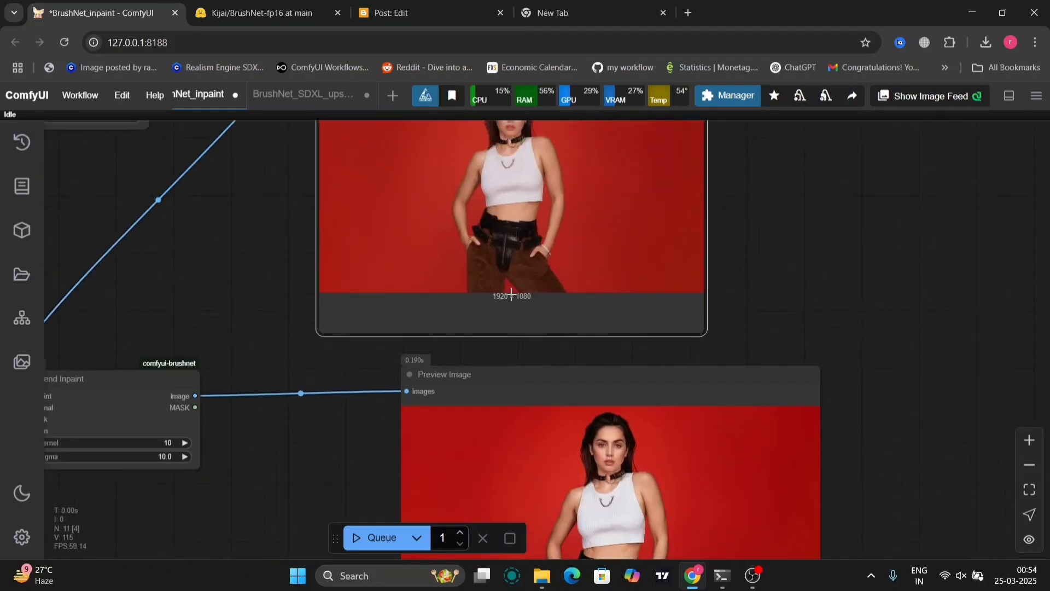
pyautogui.rightClick(474, 210)
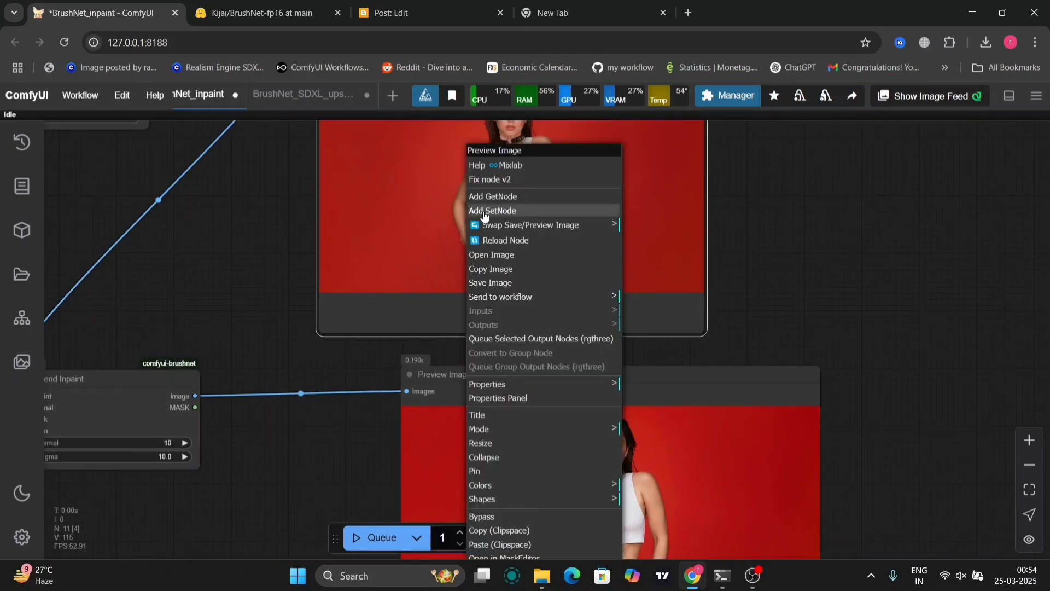
pyautogui.click(506, 282)
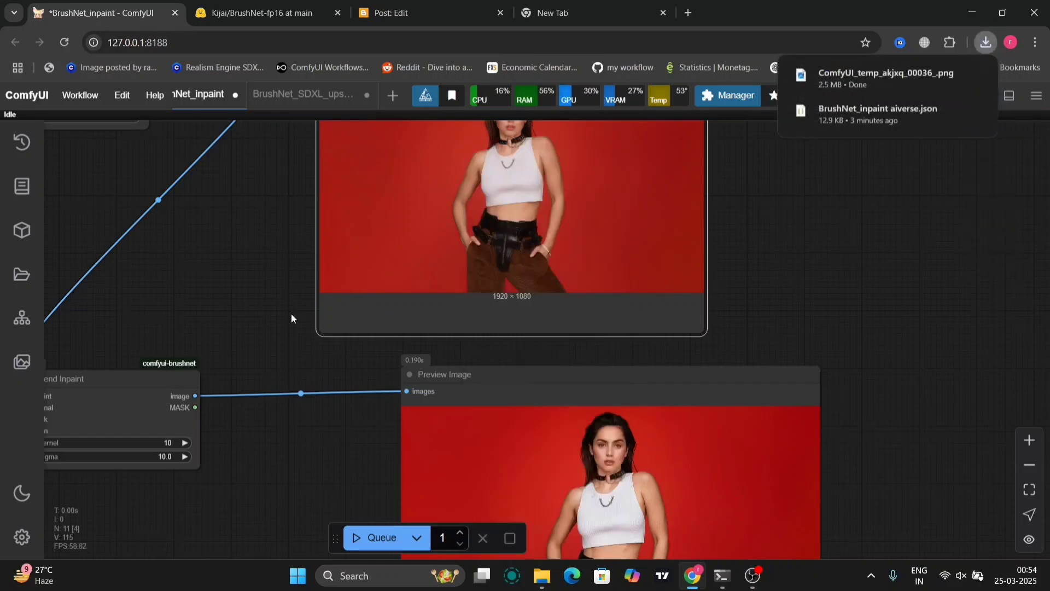
pyautogui.moveTo(222, 305); pyautogui.dragTo(859, 402)
pyautogui.moveTo(580, 396)
pyautogui.mouseDown()
pyautogui.moveTo(880, 439)
pyautogui.moveTo(1039, 339)
pyautogui.mouseUp()
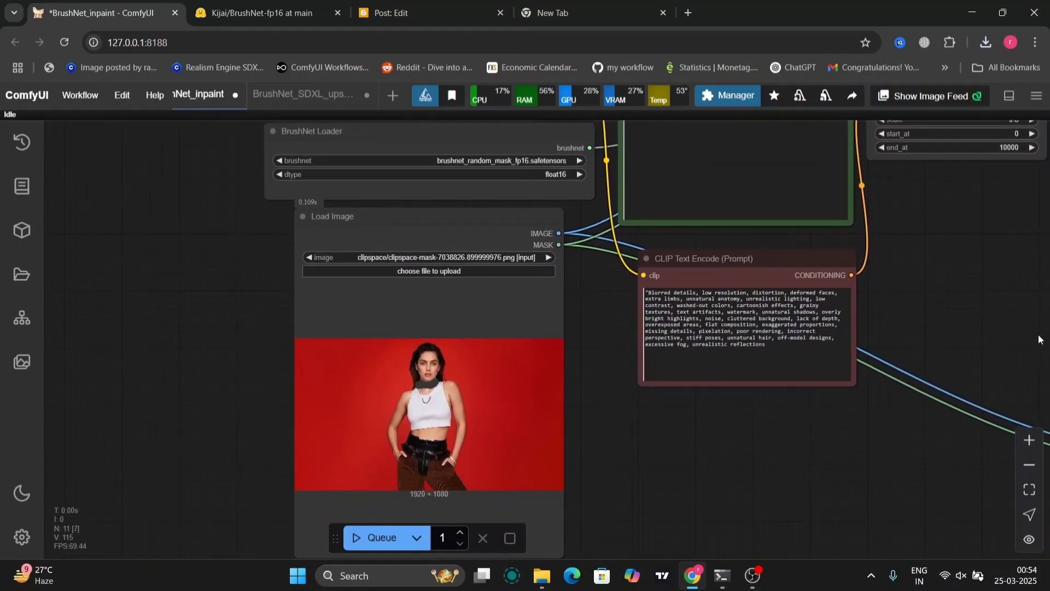